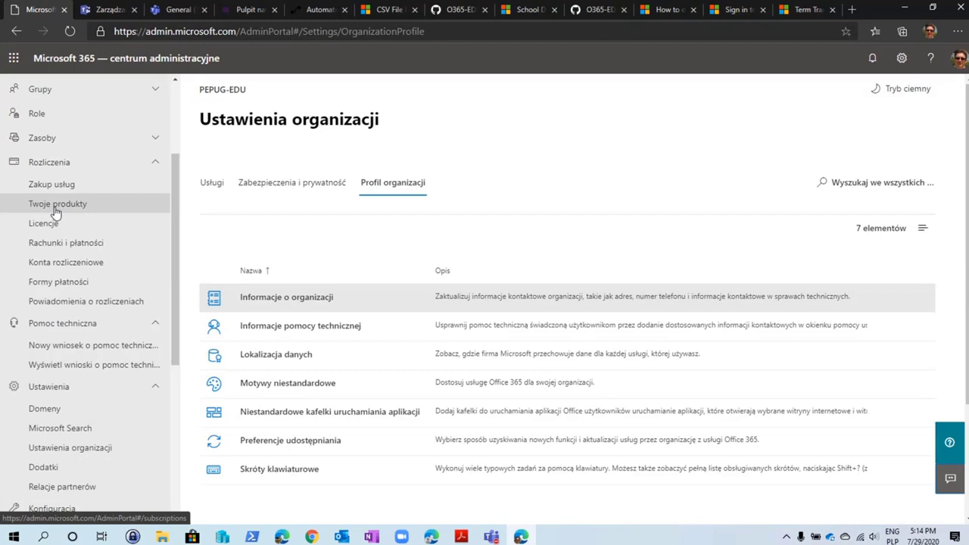
View the organization's subscribed products, and open the form for adding a new domain from the domain list
left_click(55, 209)
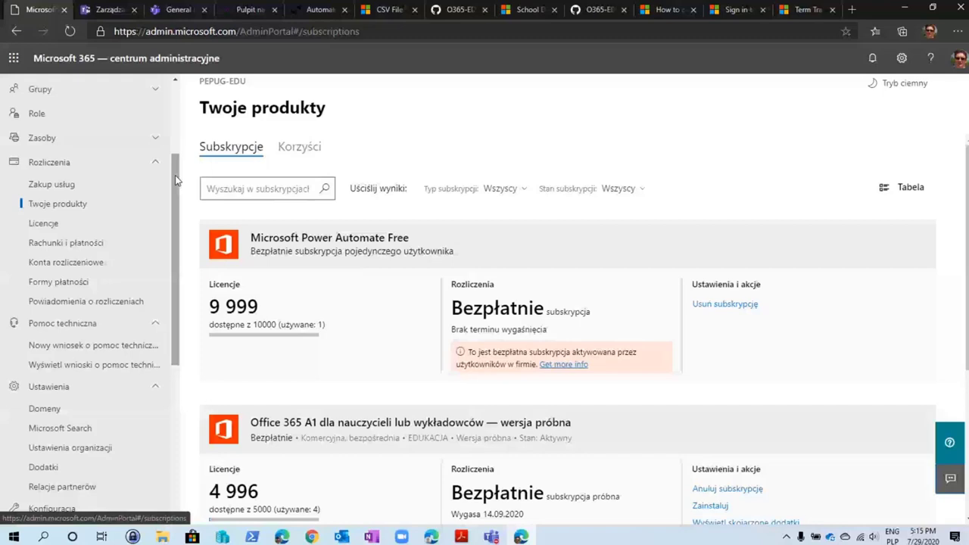
scroll(38, 244, "down", 2)
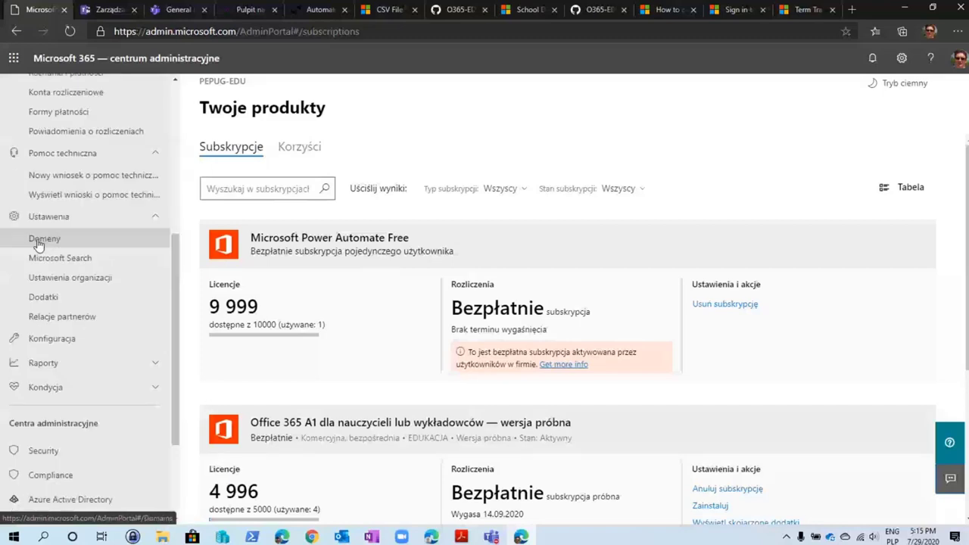
left_click(38, 240)
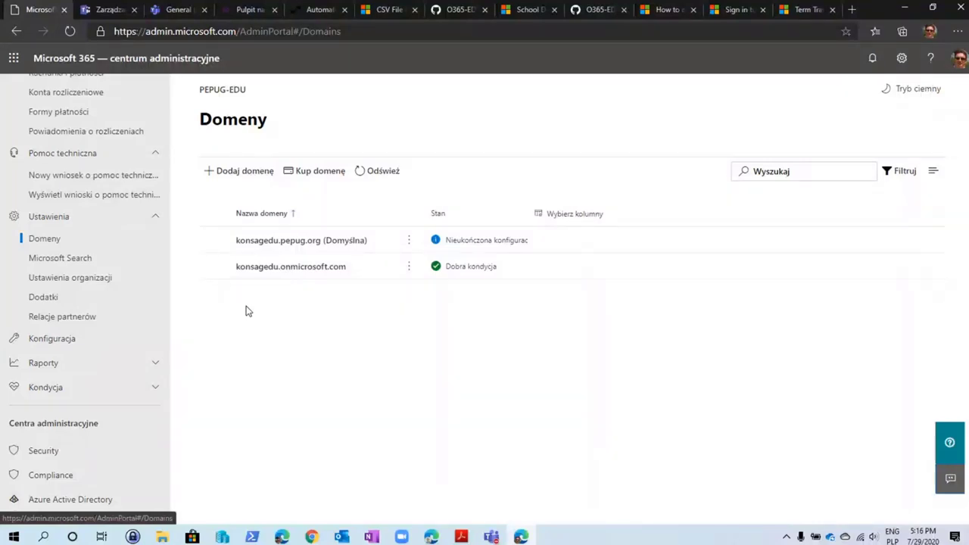
left_click(244, 171)
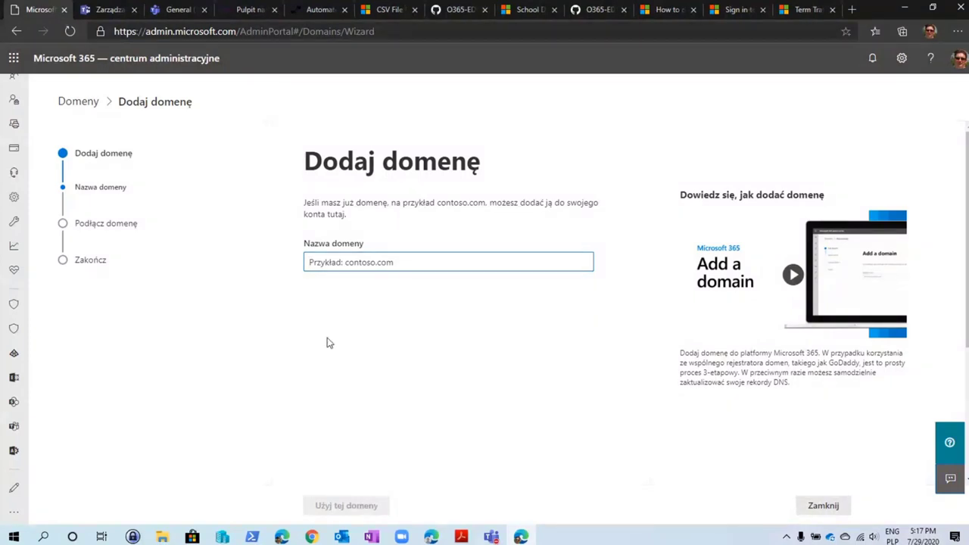
Open pepugmaster.blogspot.com in a new browser tab and accept its cookie notice
left_click(851, 11)
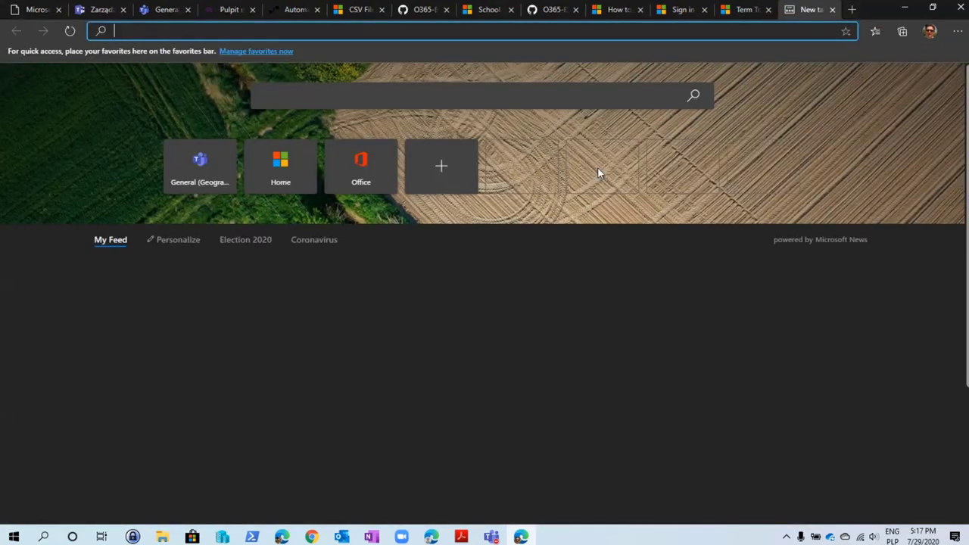
type("pep")
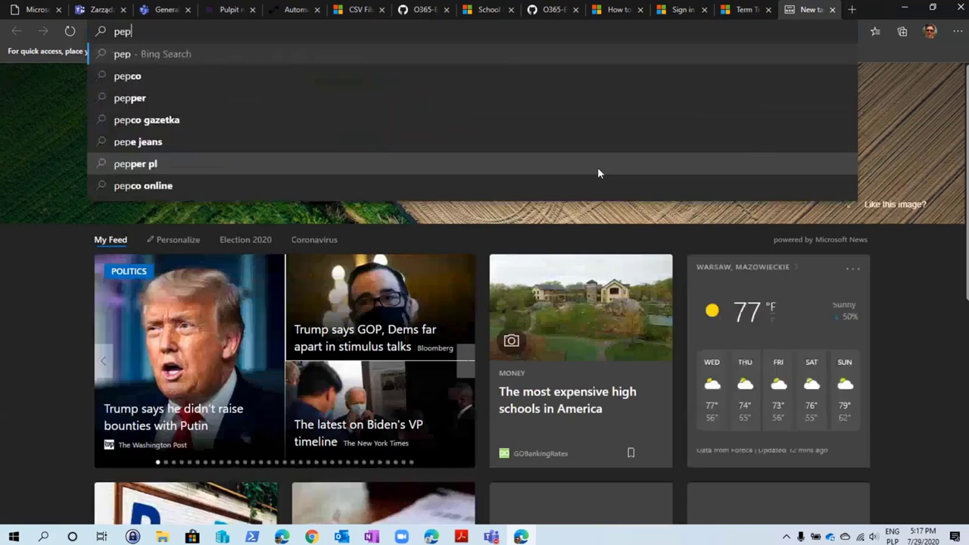
type("ugmaster.blogsp")
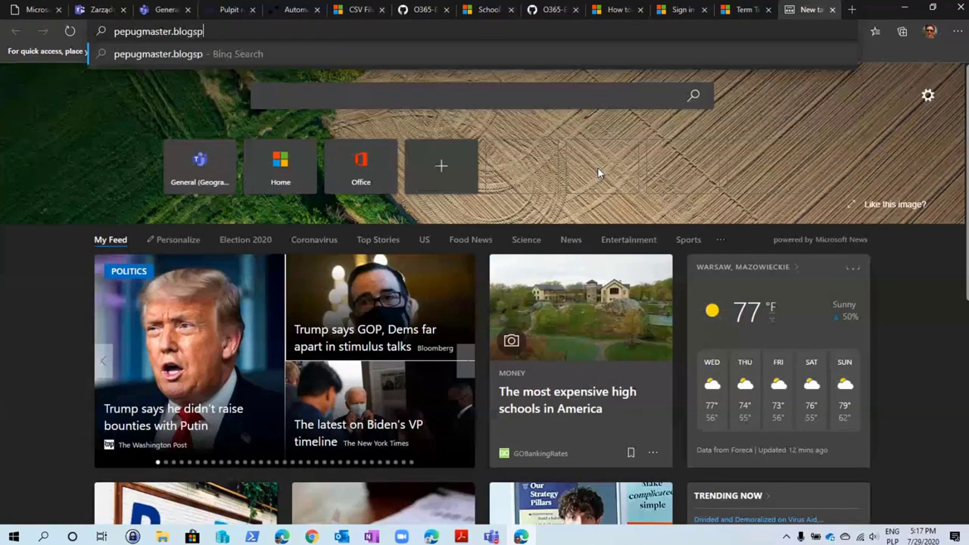
type("ot.com")
key("Return")
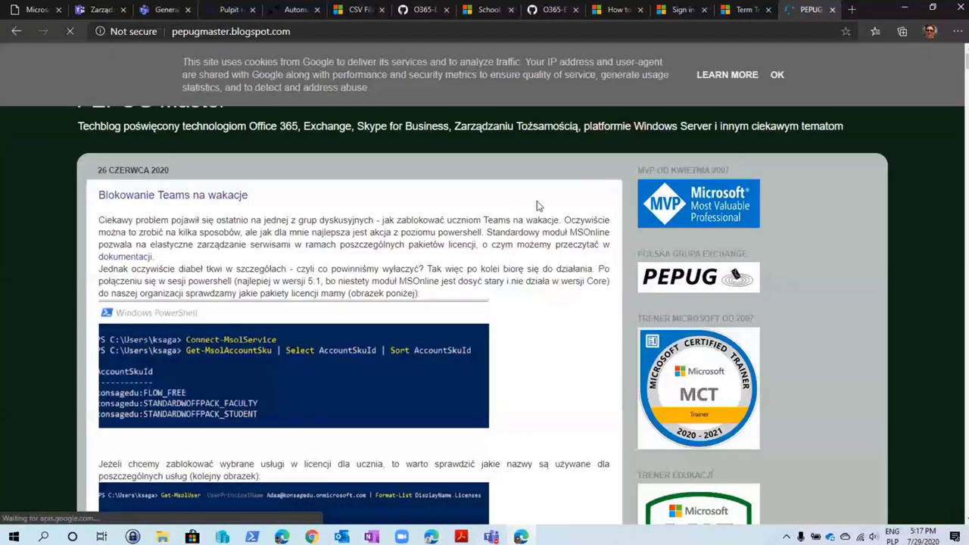
left_click(776, 75)
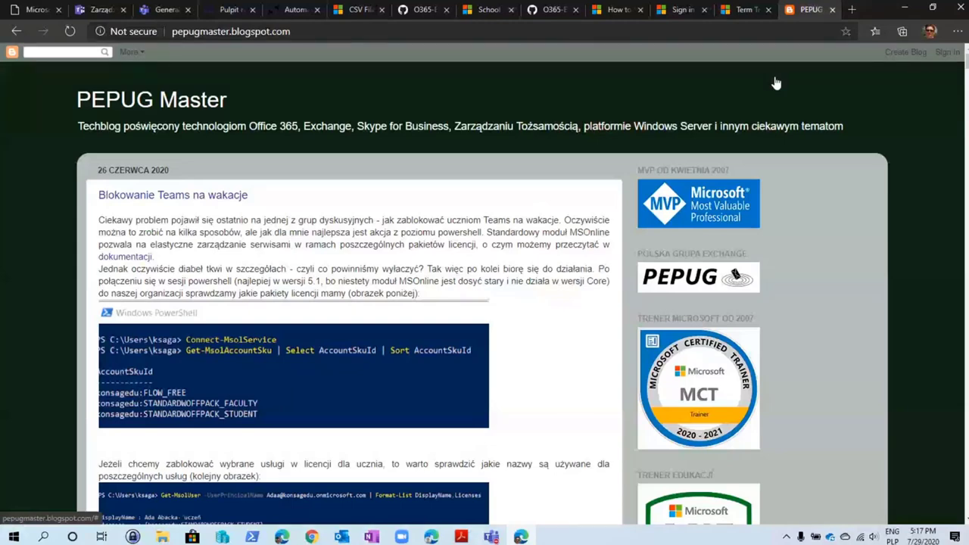
Open the blog post "Konfiguracja własnej domeny w Office 365 dla Edukacji" and read its instructions for adding and verifying a domain
scroll(776, 83, "down", 10)
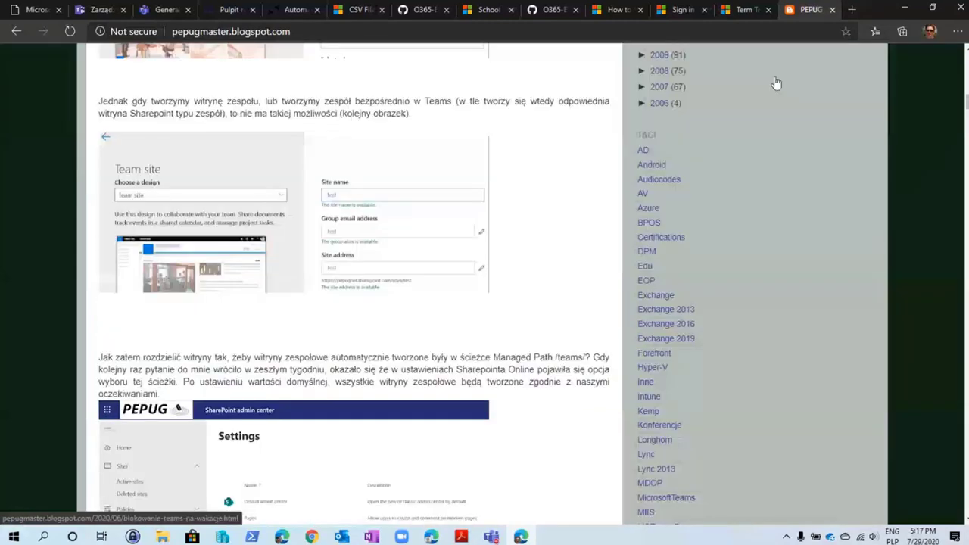
scroll(776, 82, "down", 5)
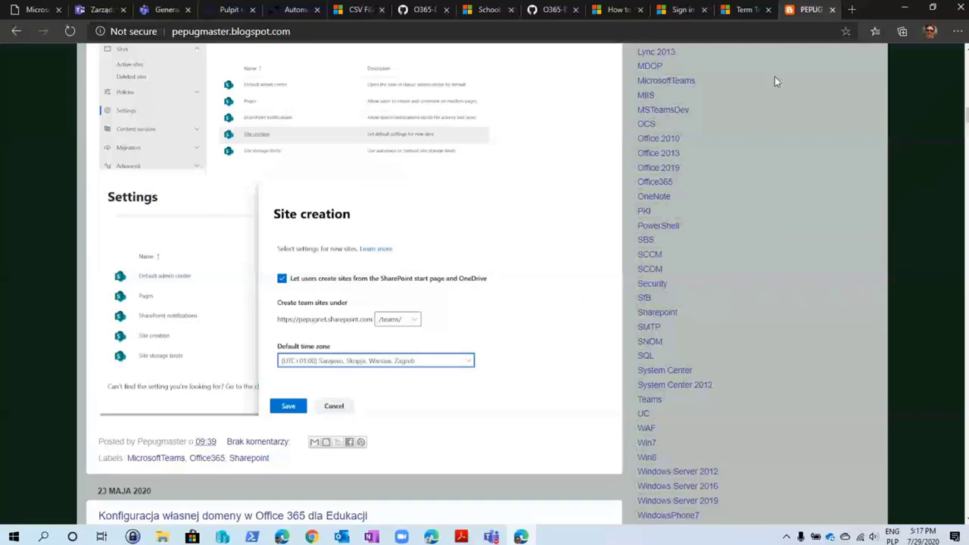
scroll(774, 76, "down", 5)
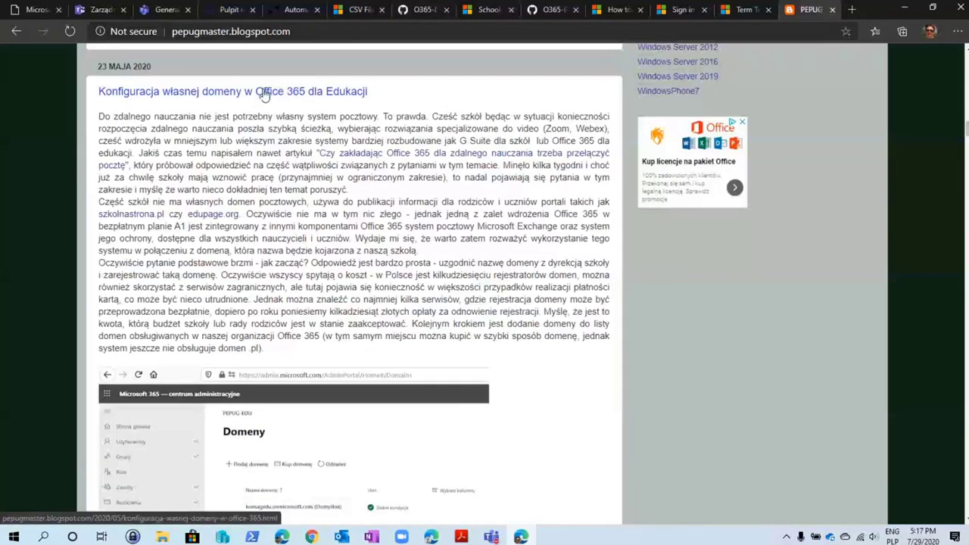
left_click(263, 92)
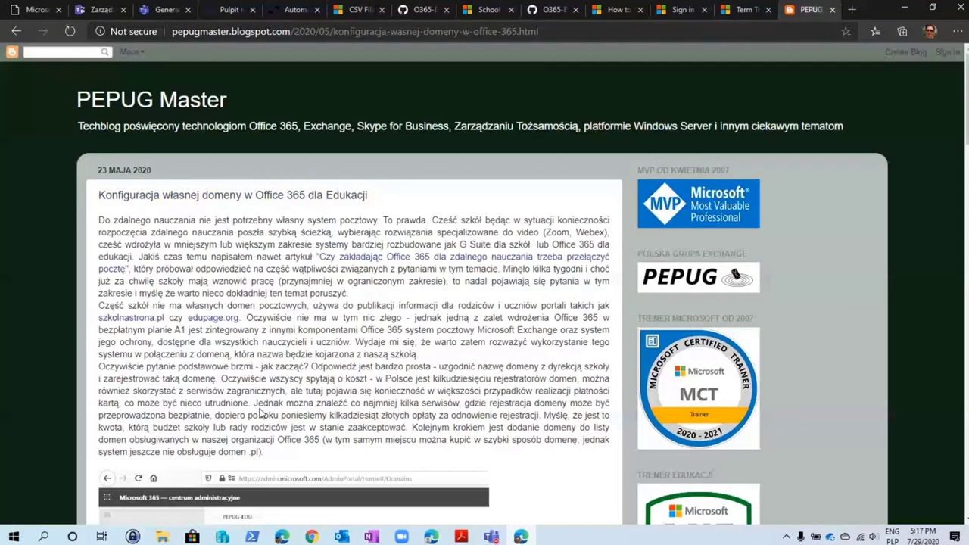
scroll(261, 413, "down", 10)
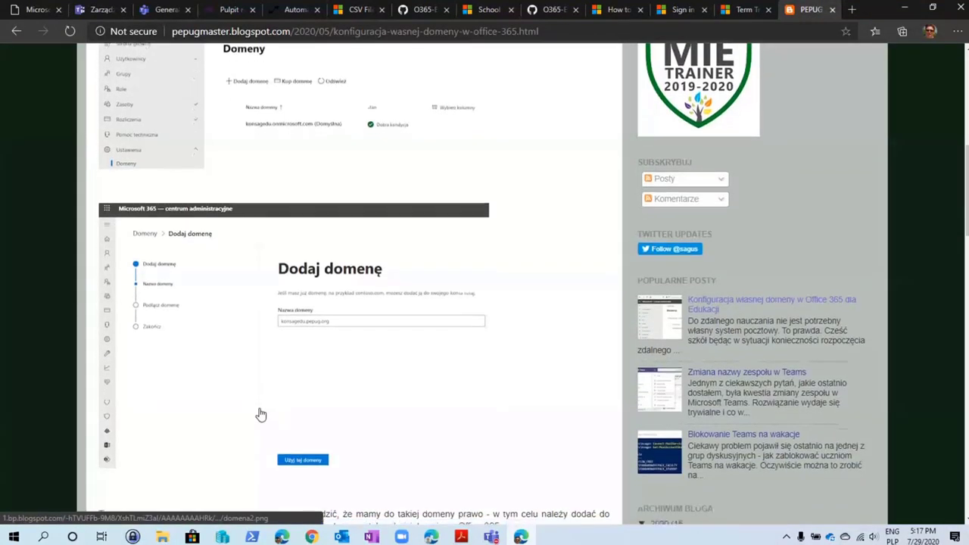
scroll(261, 413, "down", 1)
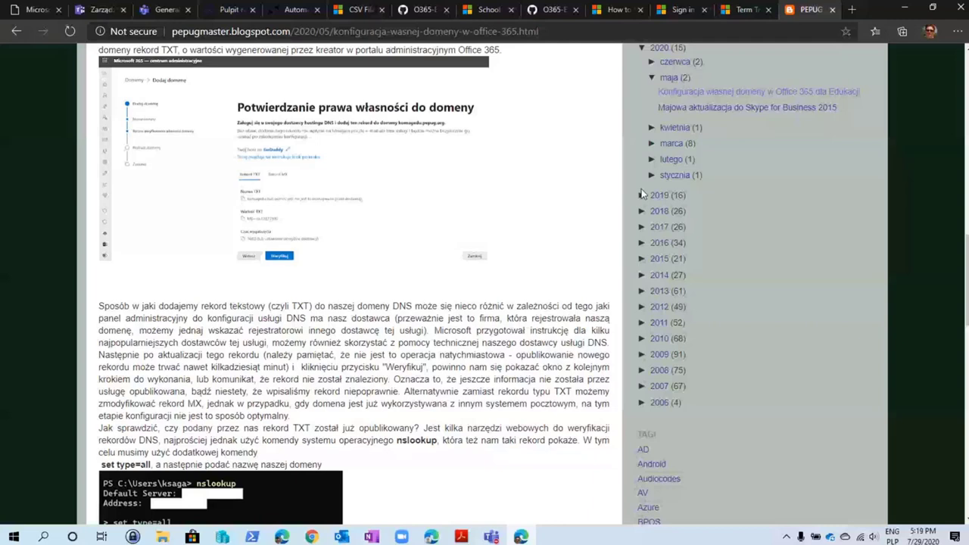
Return to the admin center's domain list and continue the setup of konsagedu.pepug.org as far as its DNS records
key("alt+f")
left_click(450, 363)
key("ctrl+Tab")
left_click(80, 106)
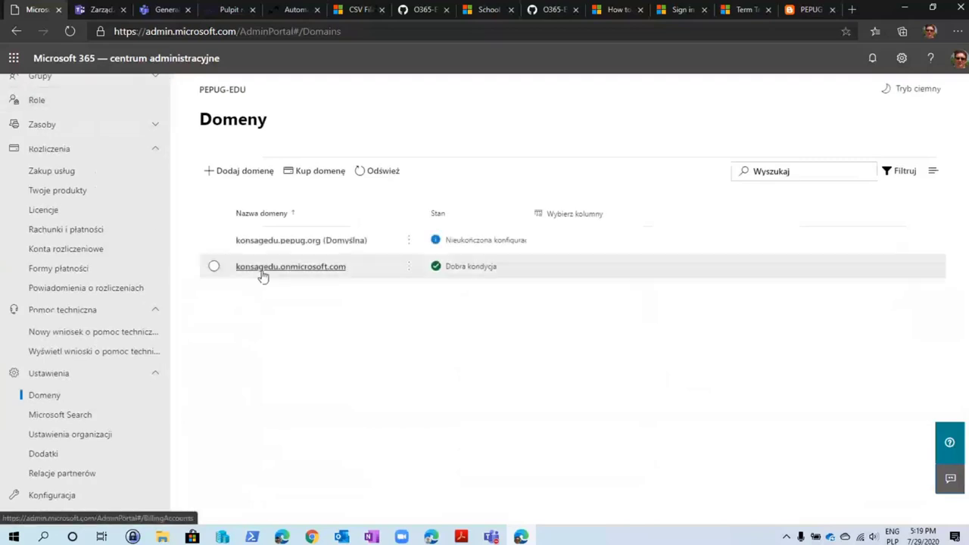
left_click(266, 241)
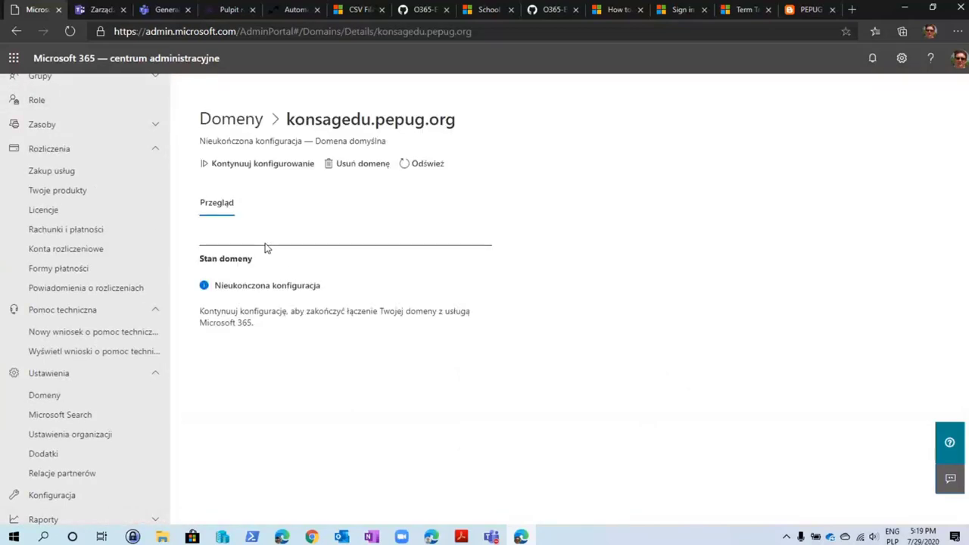
left_click(256, 163)
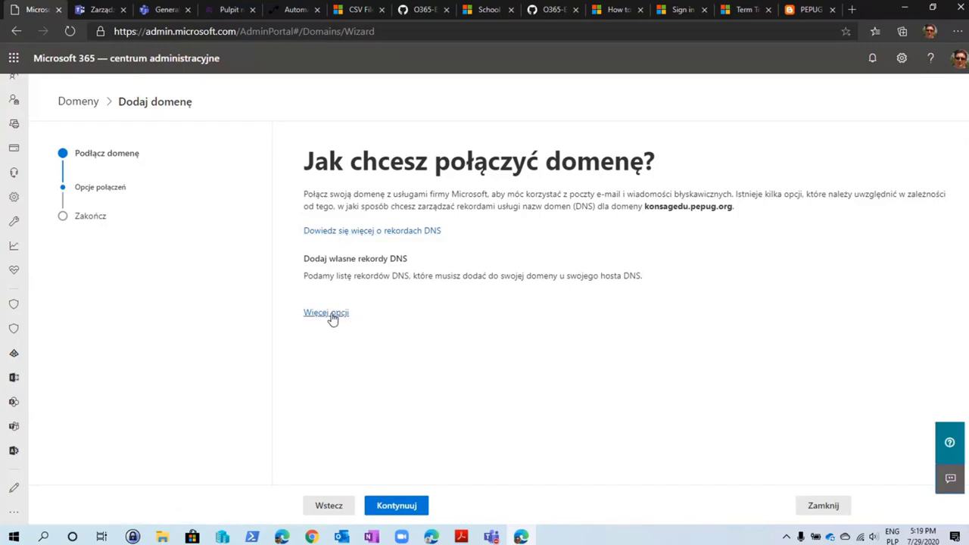
left_click(404, 511)
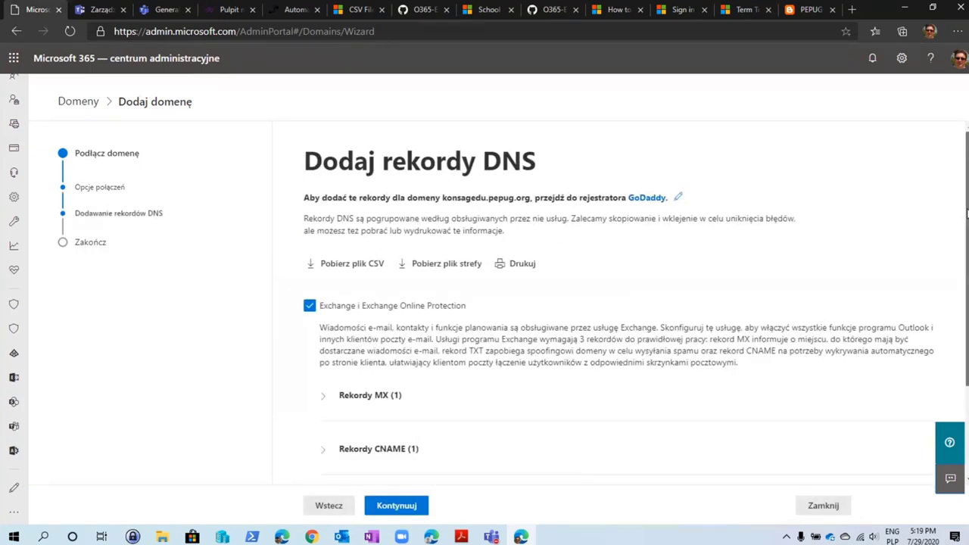
Expand and review the MX, CNAME and TXT records required for Exchange and Exchange Online Protection
scroll(960, 218, "down", 2)
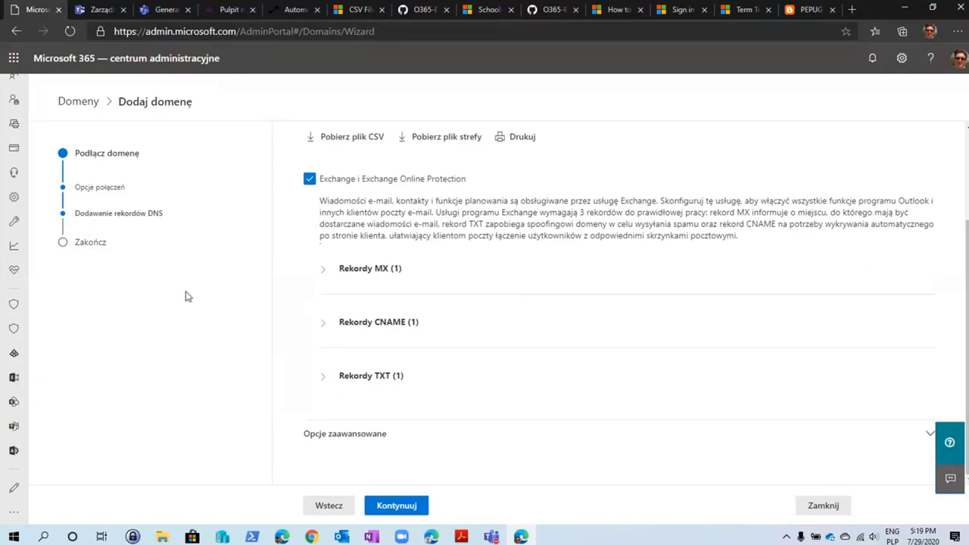
left_click(327, 269)
left_click(323, 409)
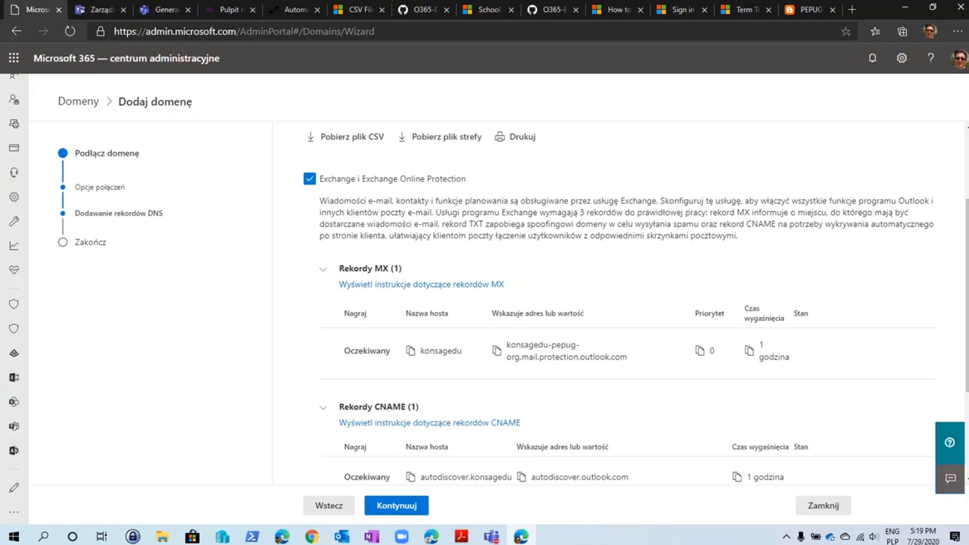
right_click(966, 186)
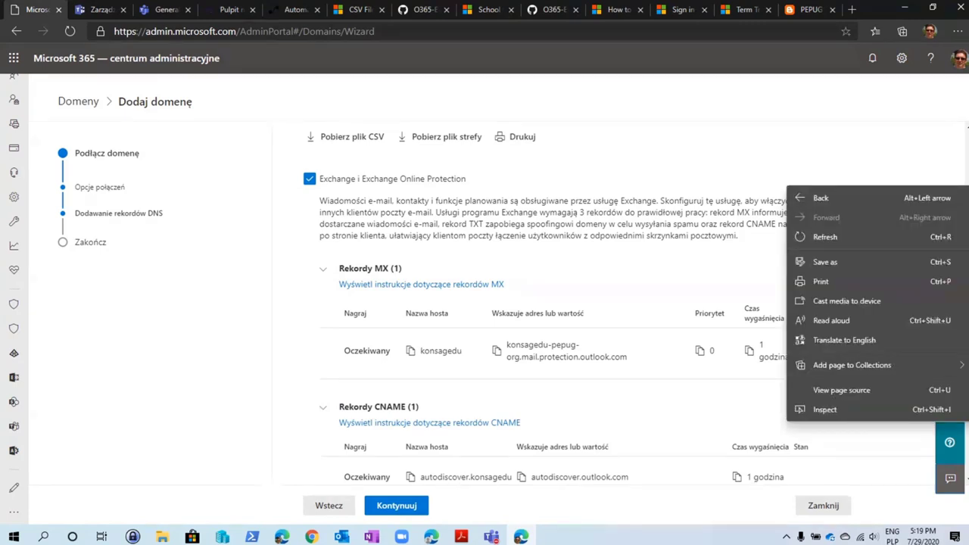
scroll(605, 422, "down", 1)
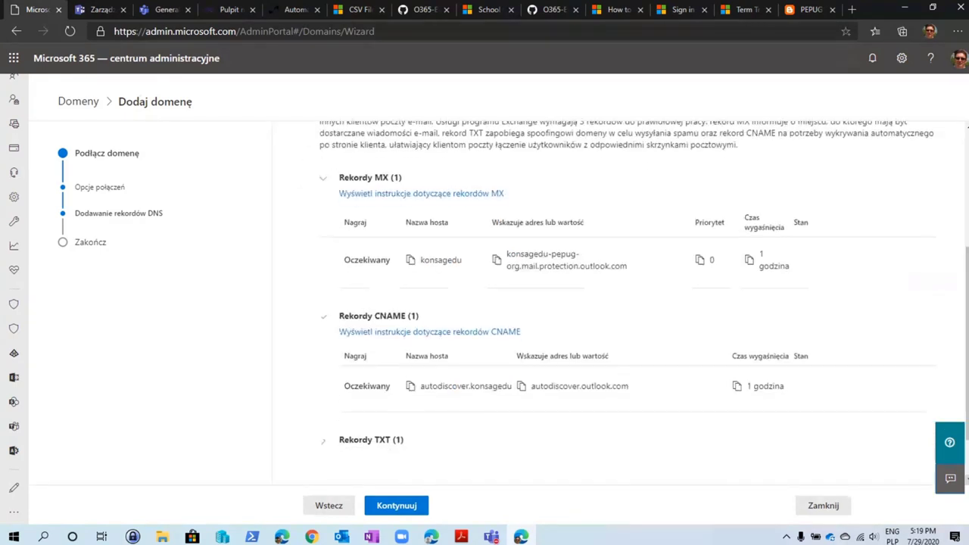
left_click(321, 443)
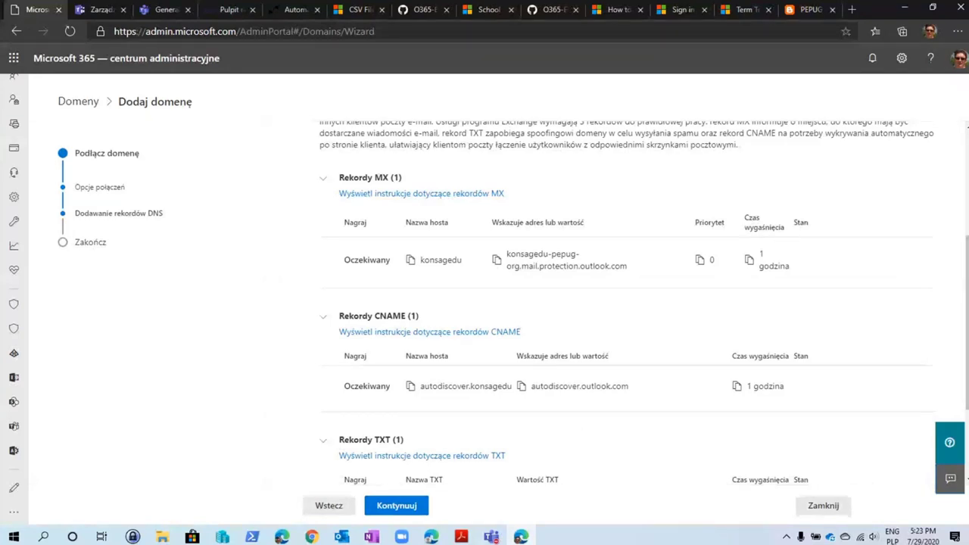
scroll(683, 435, "down", 2)
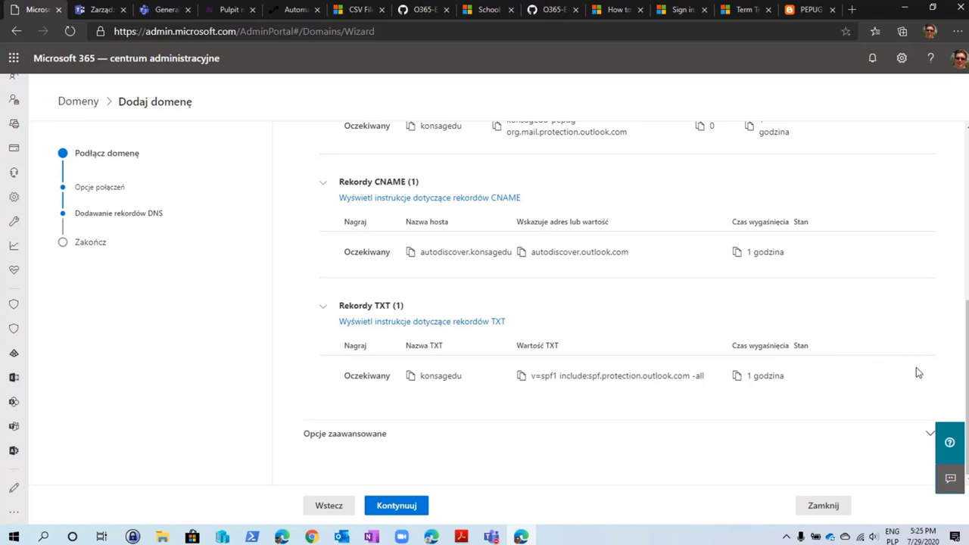
left_click_drag(966, 377, 966, 253)
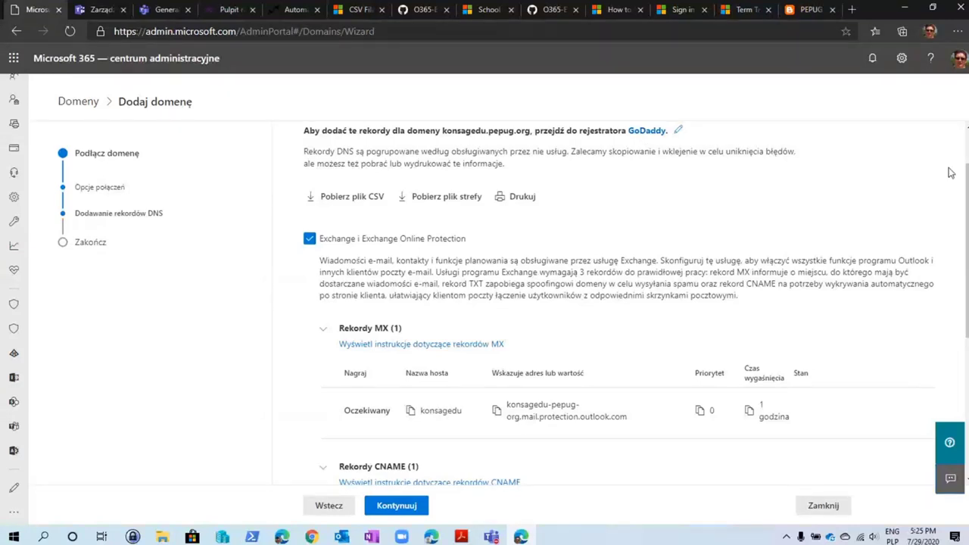
scroll(647, 149, "up", 1)
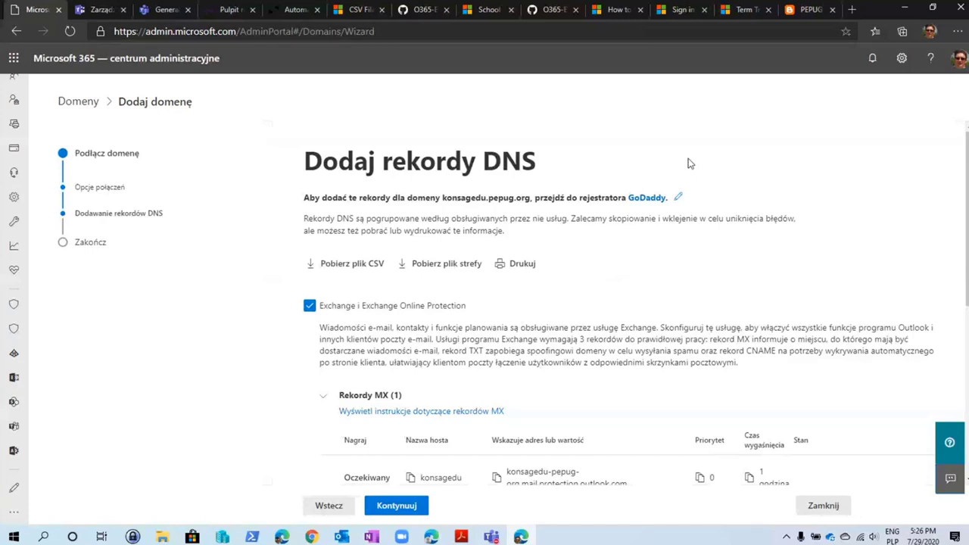
Search the web for testexchangeconnectivity in a new tab and open the Microsoft Remote Connectivity Analyzer
left_click(852, 10)
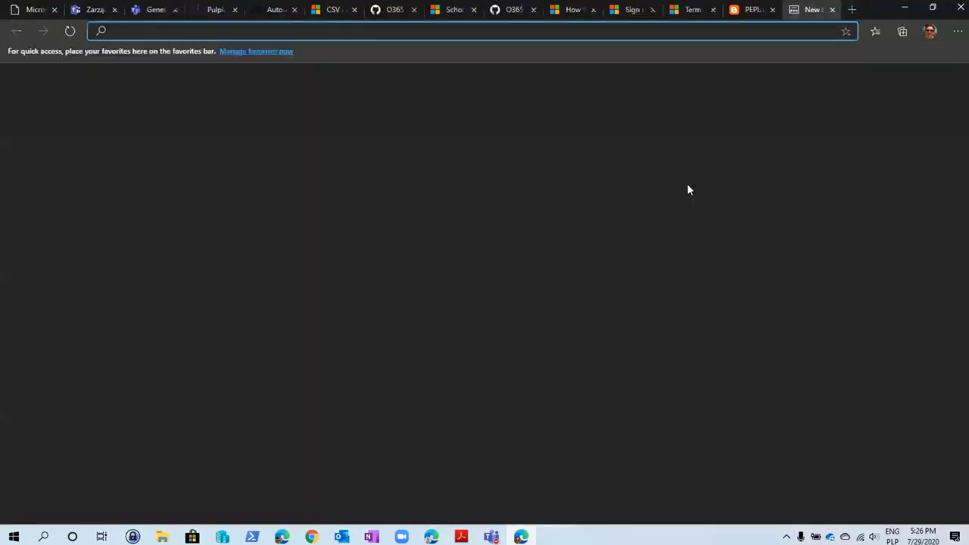
type("tec")
key("BackSpace")
type("st")
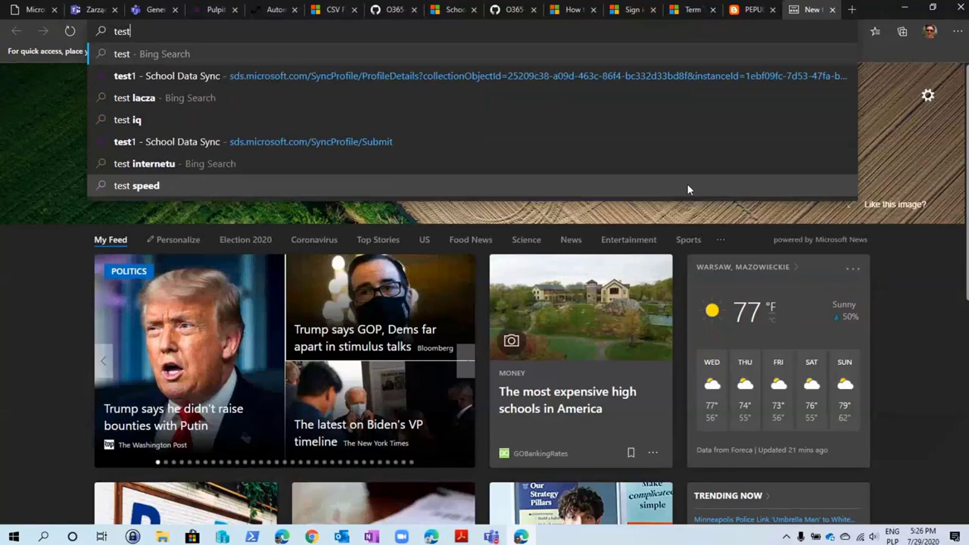
type("exchang")
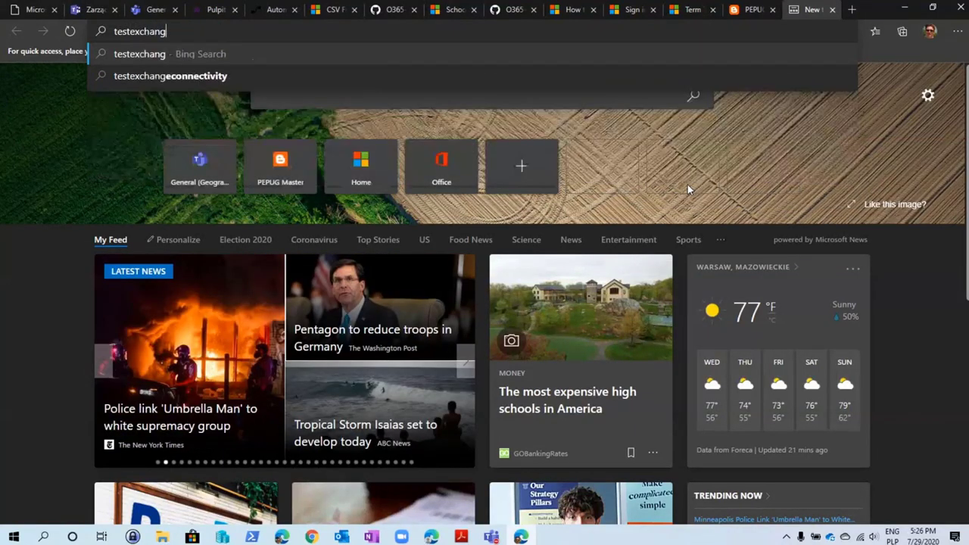
key("Down")
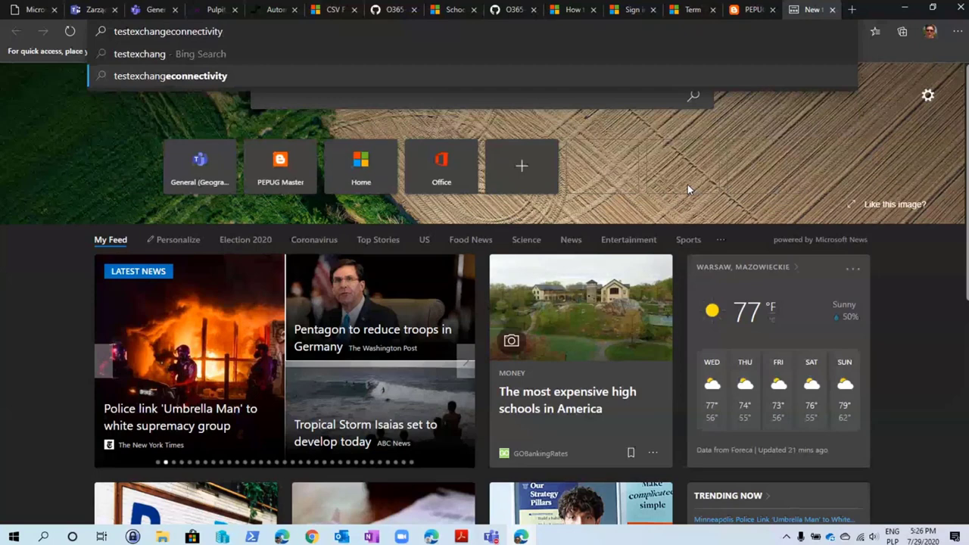
key("Return")
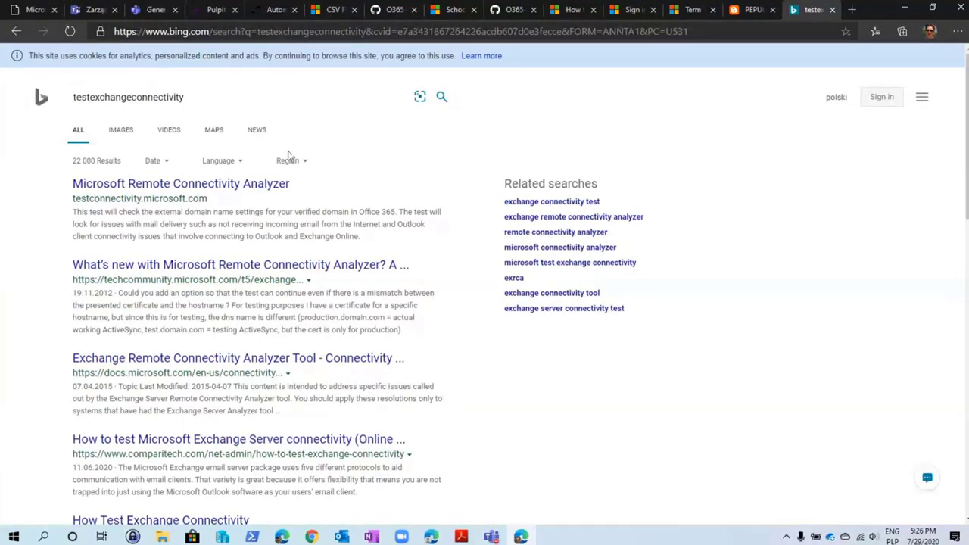
left_click(114, 185)
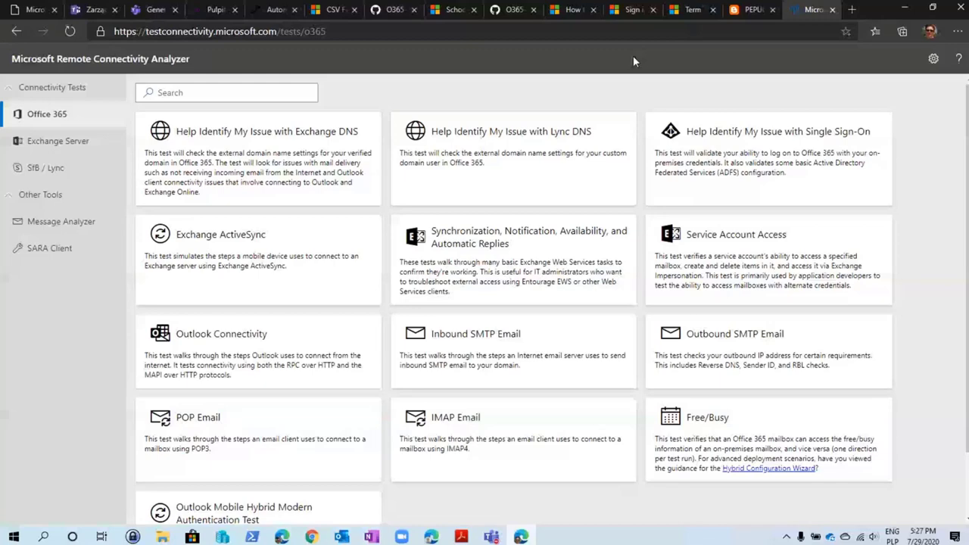
Open mxtoolbox.com in a new browser tab
left_click(852, 10)
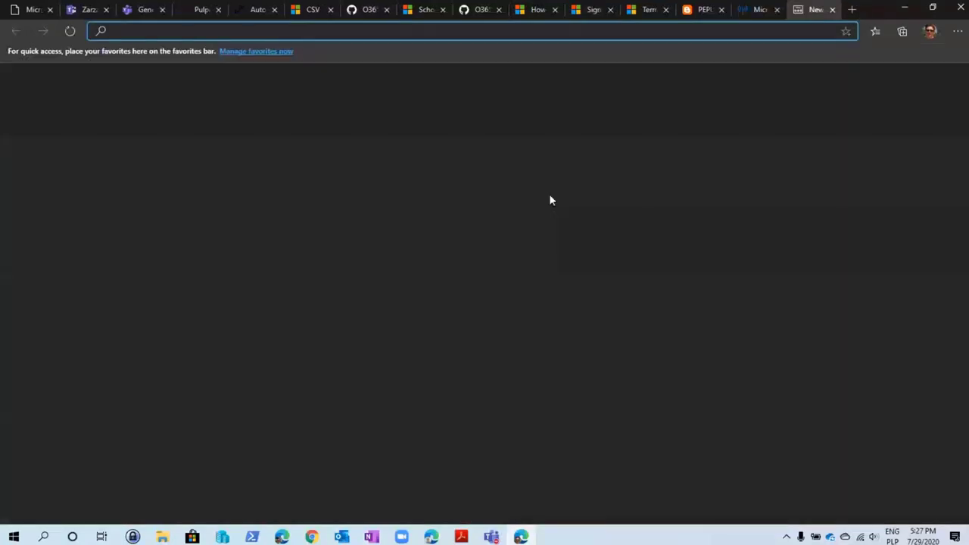
type("mxtoolbox")
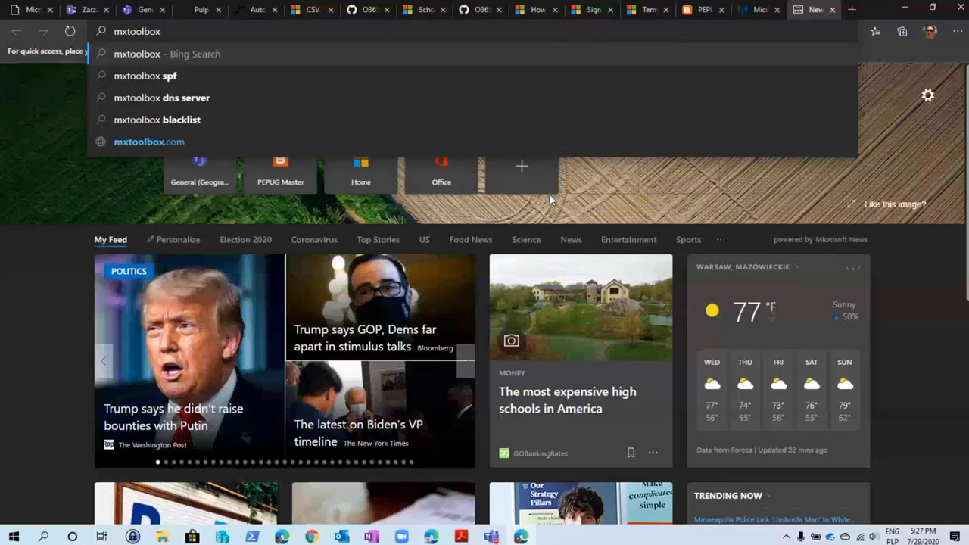
type(".com")
key("Return")
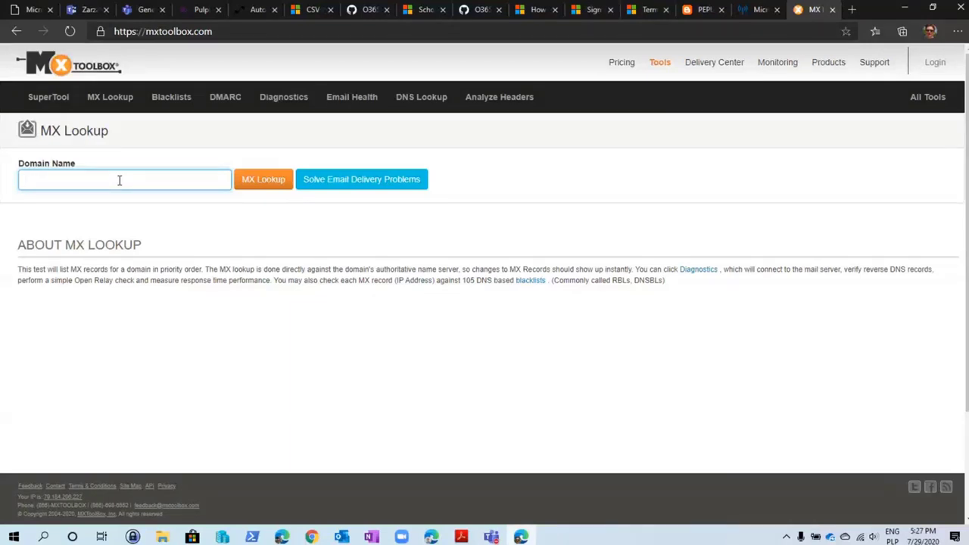
Run an MX lookup for pepug.org and review its results and the SuperTool's supported commands
type("pepug.org")
key("Return")
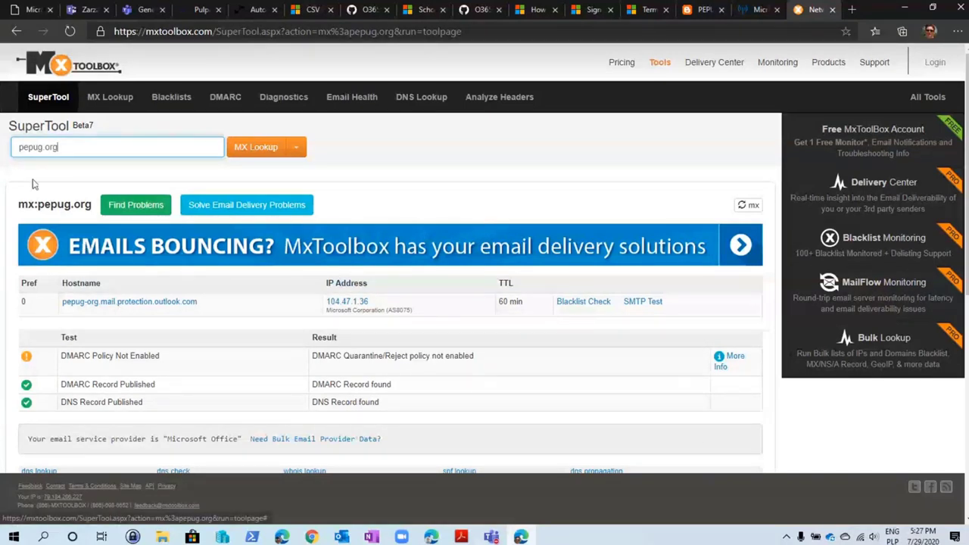
scroll(795, 447, "down", 2)
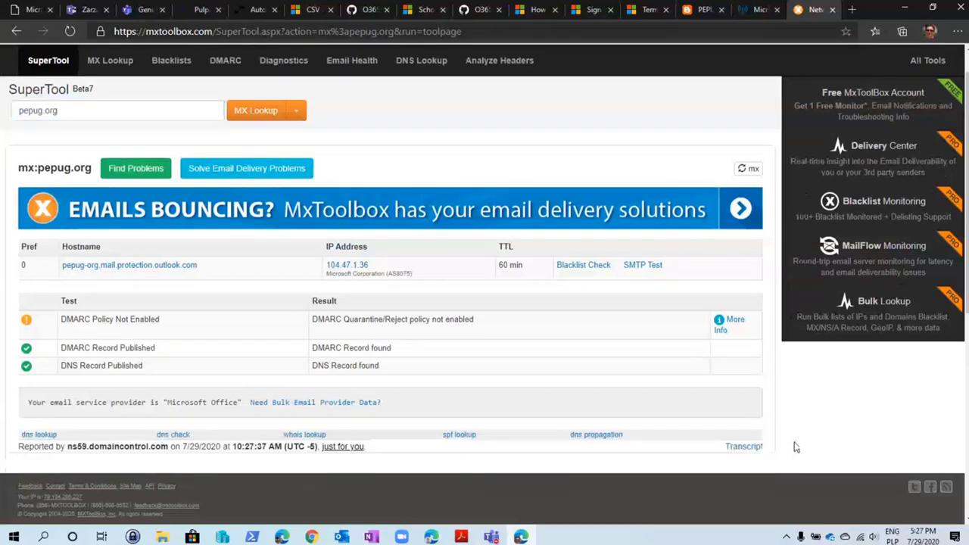
scroll(795, 446, "down", 1)
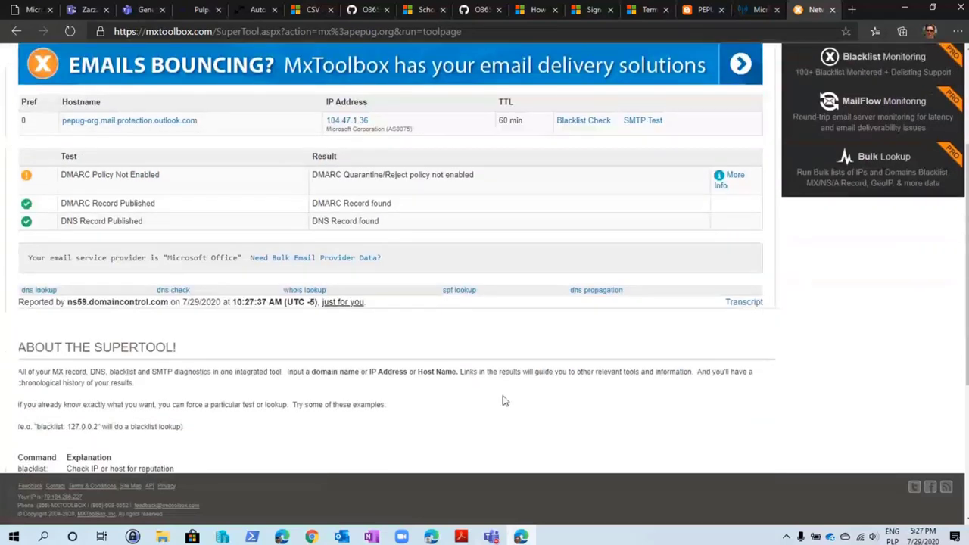
scroll(295, 485, "down", 2)
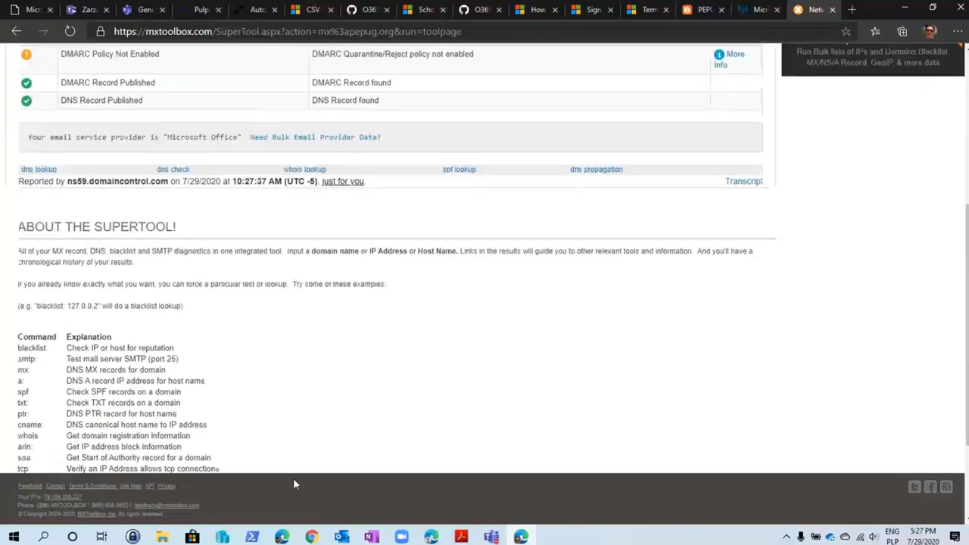
scroll(295, 485, "up", 5)
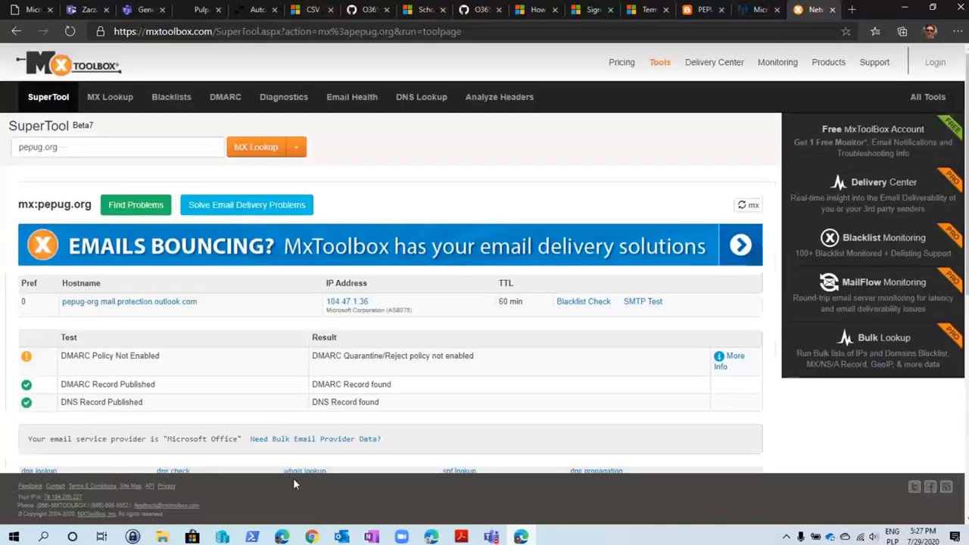
Run an SPF record lookup for pepug.org and examine the included spf.protection.outlook.com record
left_click(296, 150)
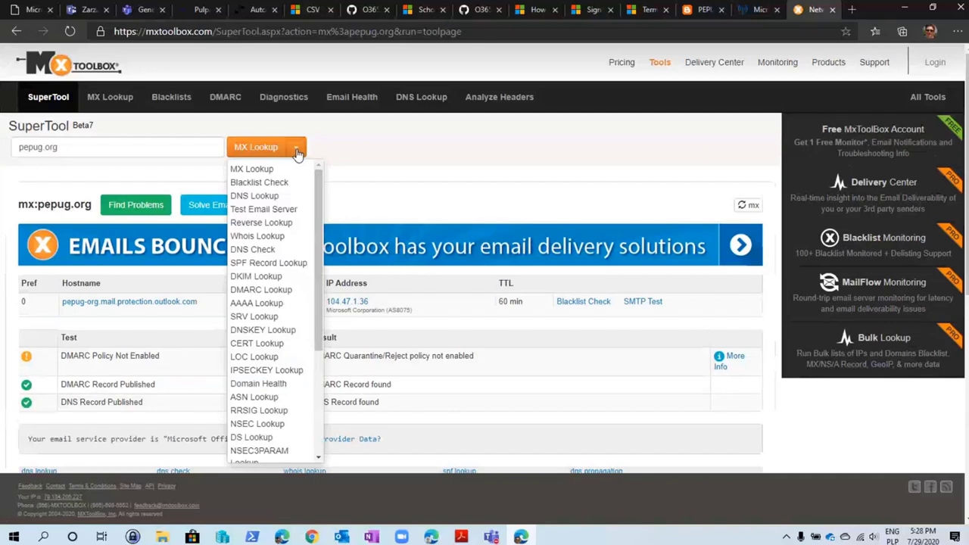
left_click(255, 264)
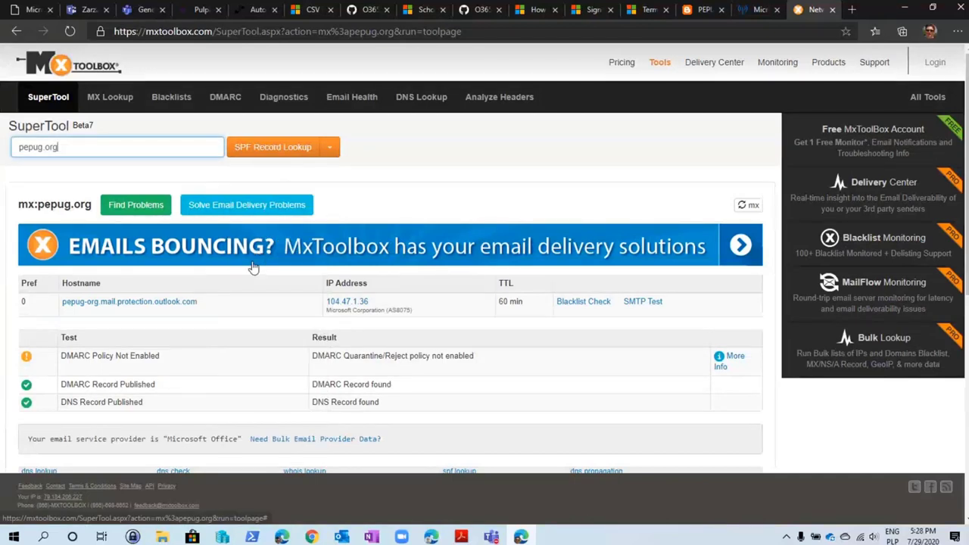
left_click(262, 151)
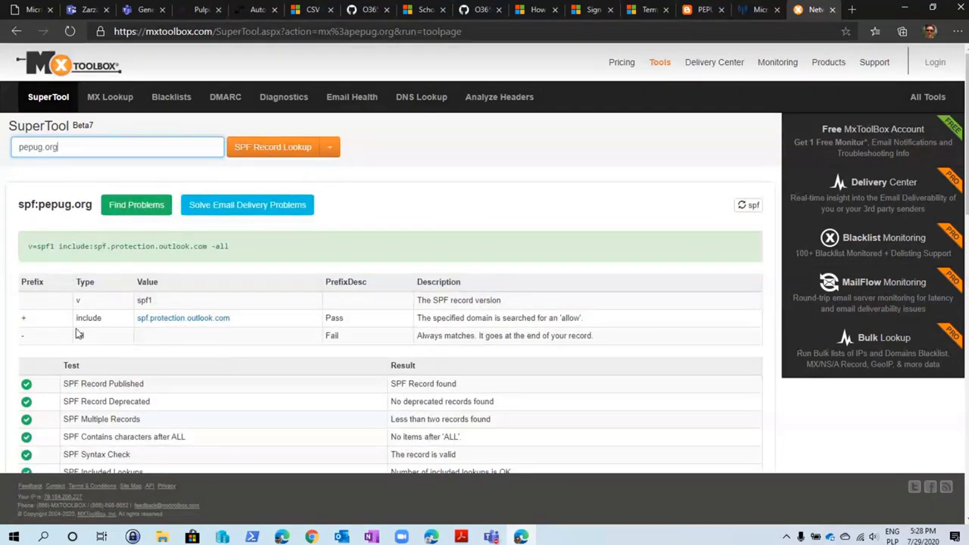
left_click(201, 321)
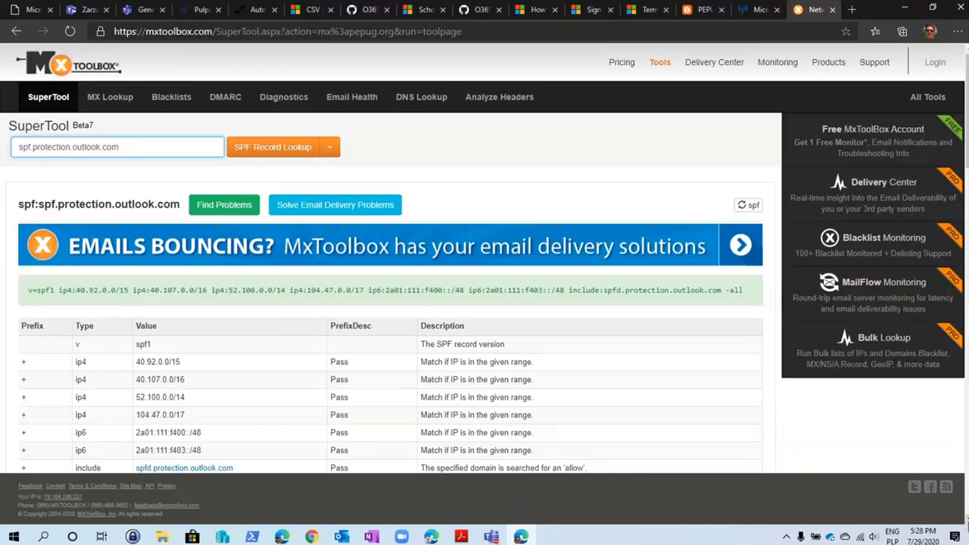
scroll(965, 524, "down", 2)
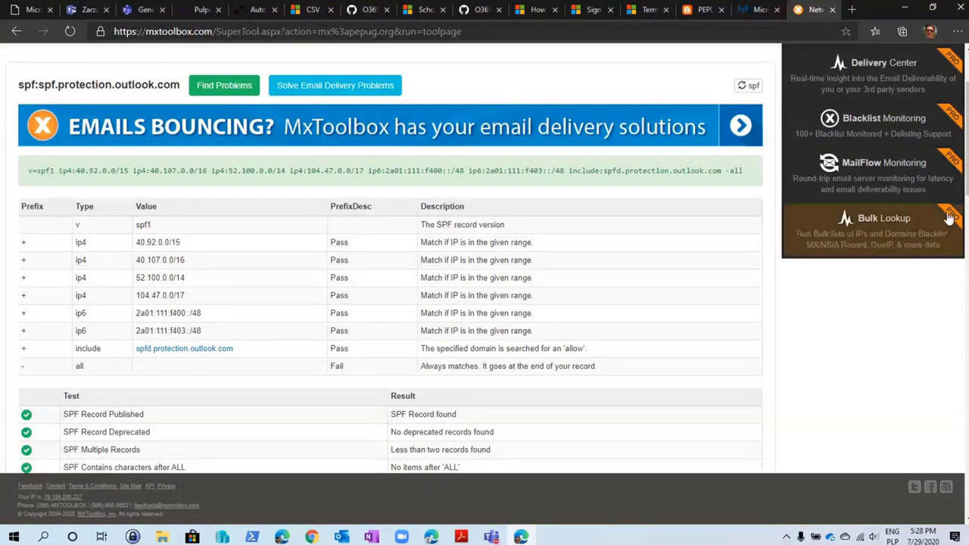
scroll(965, 173, "up", 2)
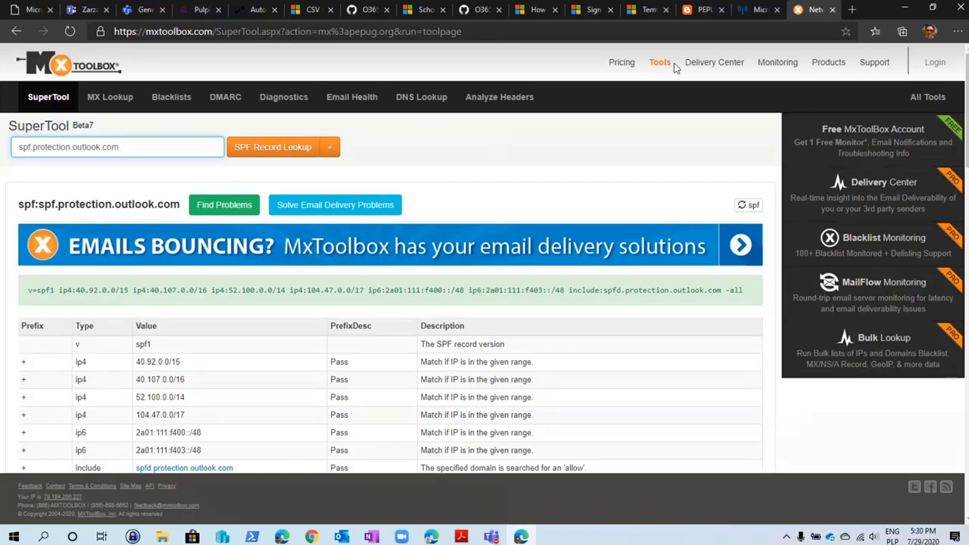
Close the MxToolbox and Remote Connectivity Analyzer tabs and exit the konsagedu.pepug.org DNS setup wizard in the admin center
left_click(833, 12)
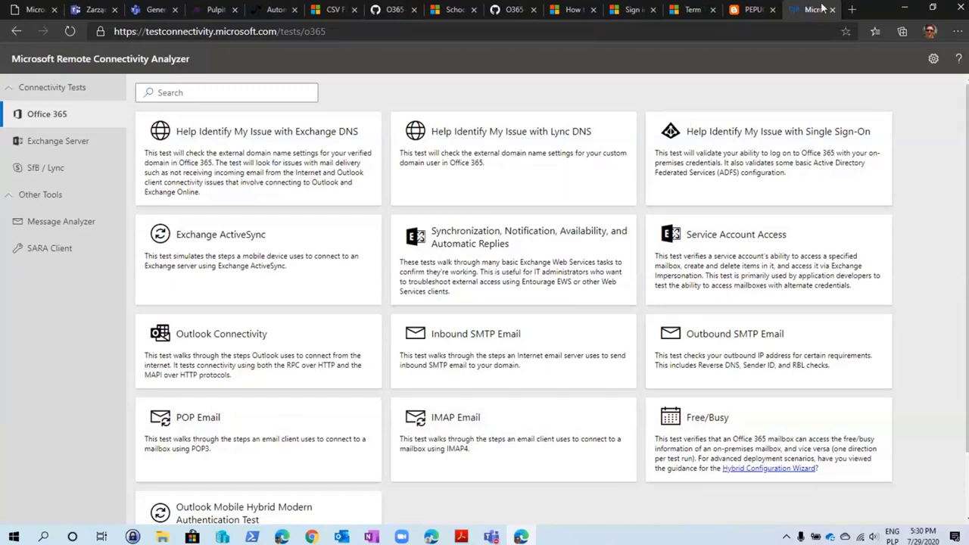
left_click(831, 9)
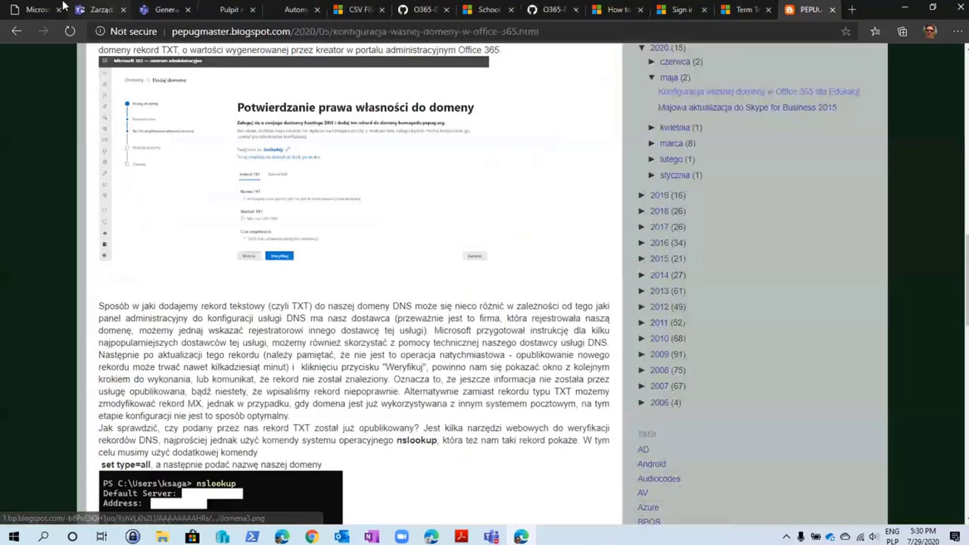
left_click(28, 10)
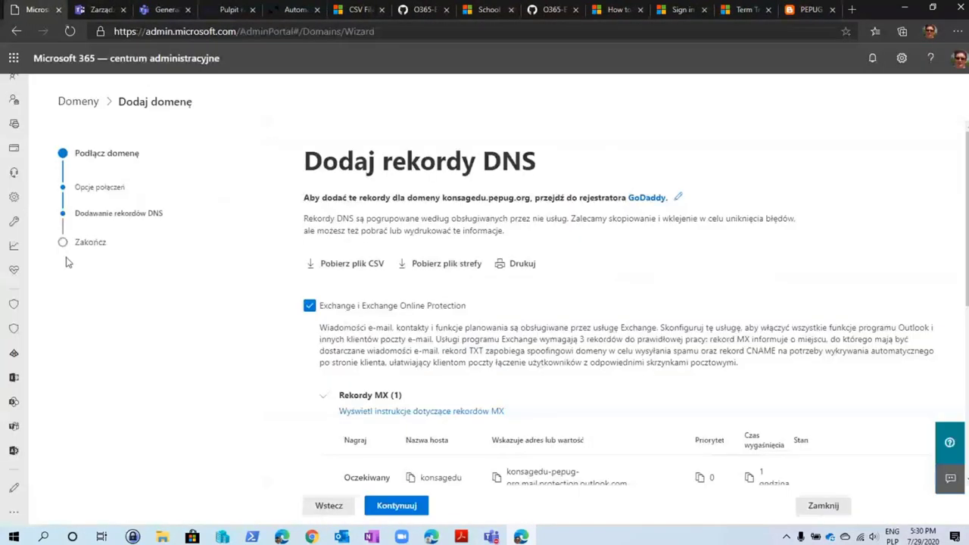
left_click(823, 505)
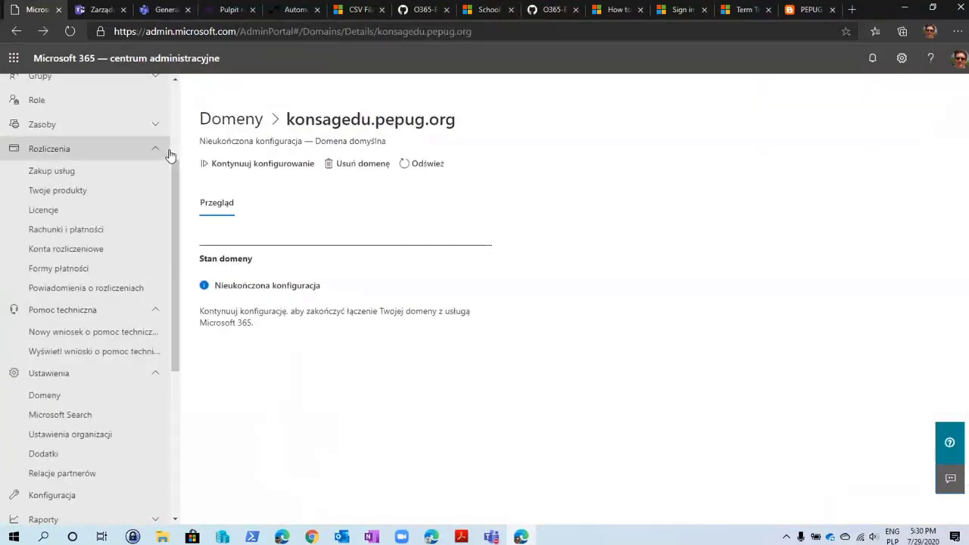
Collapse the Użytkownicy, Rozliczenia, Pomoc techniczna and Ustawienia groups in the admin center navigation
scroll(171, 181, "down", 3)
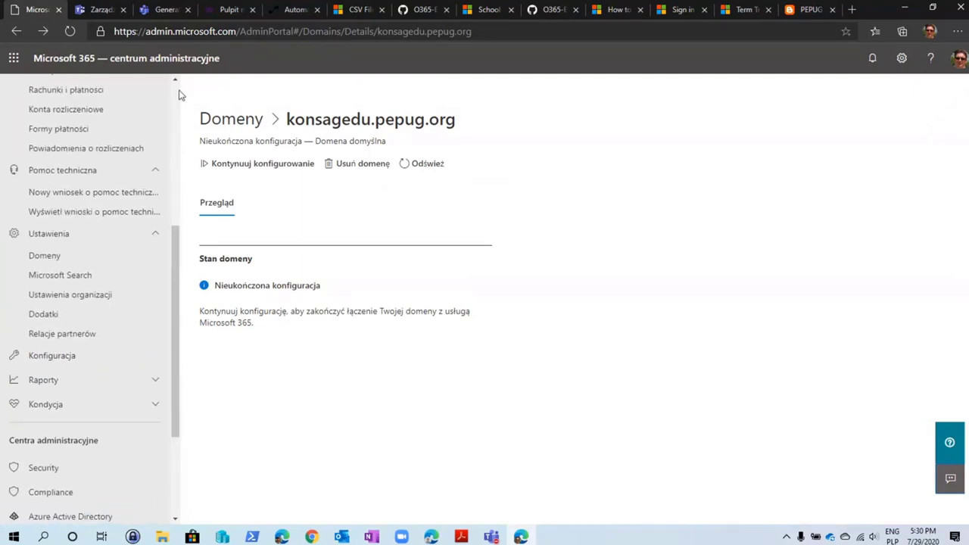
scroll(180, 94, "up", 5)
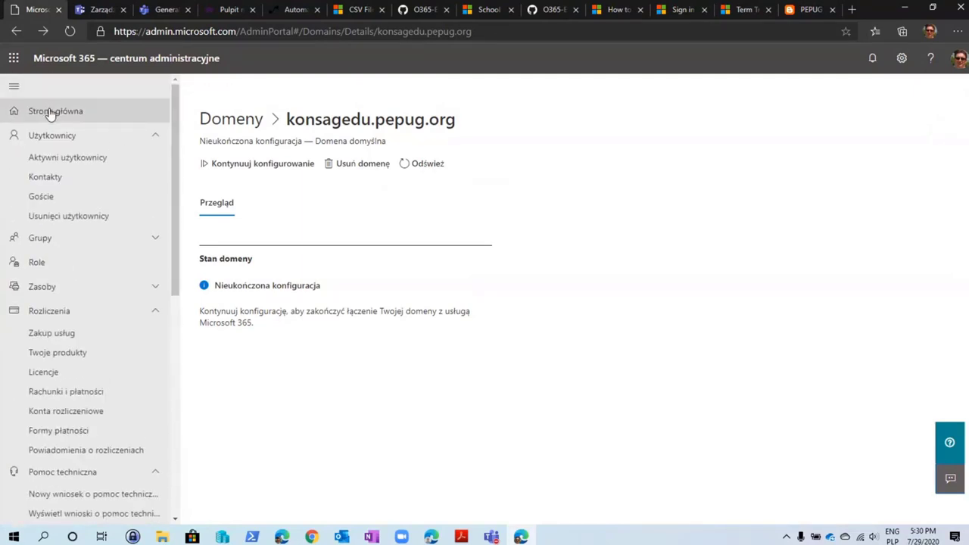
left_click(156, 136)
left_click(151, 231)
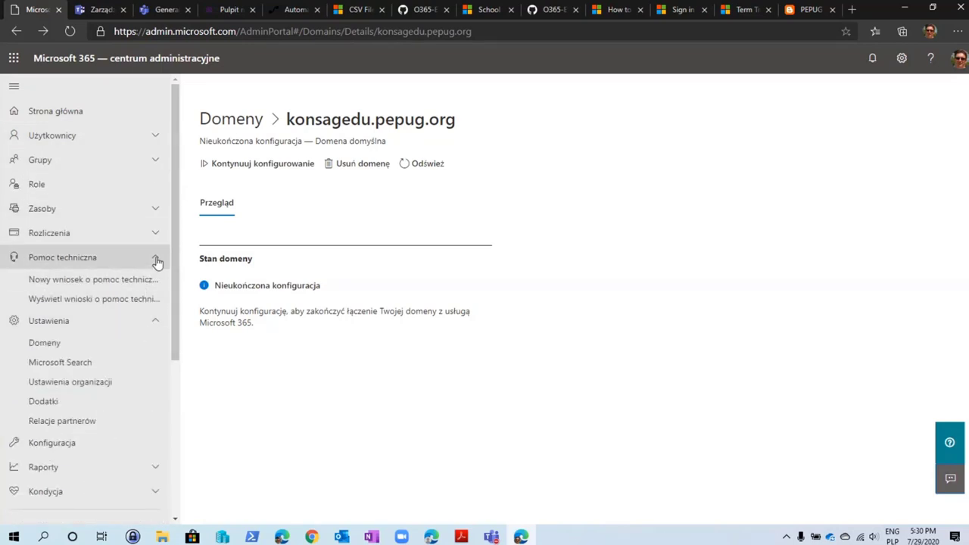
left_click(156, 260)
left_click(156, 281)
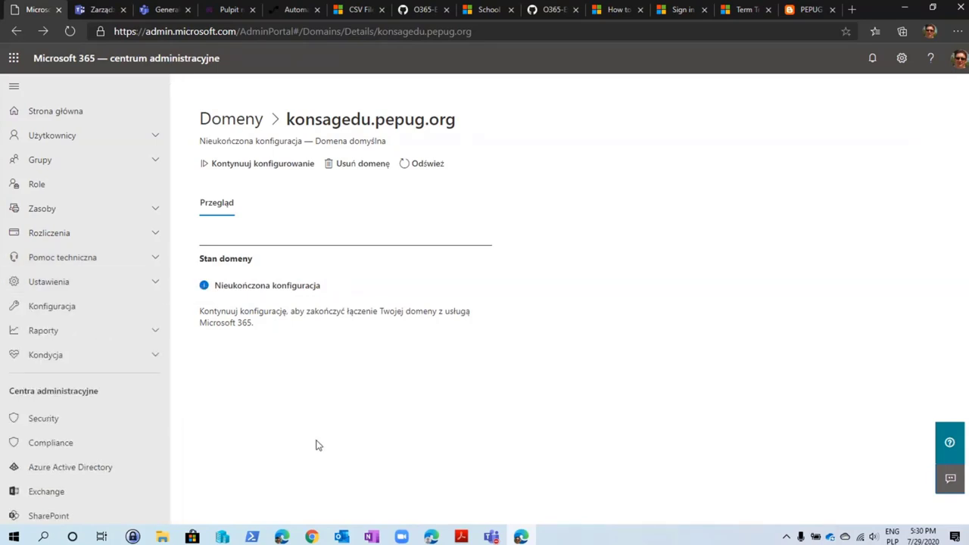
Switch to the Microsoft Teams meeting to check its participants and chat, and return to the browser
mouse_move(492, 535)
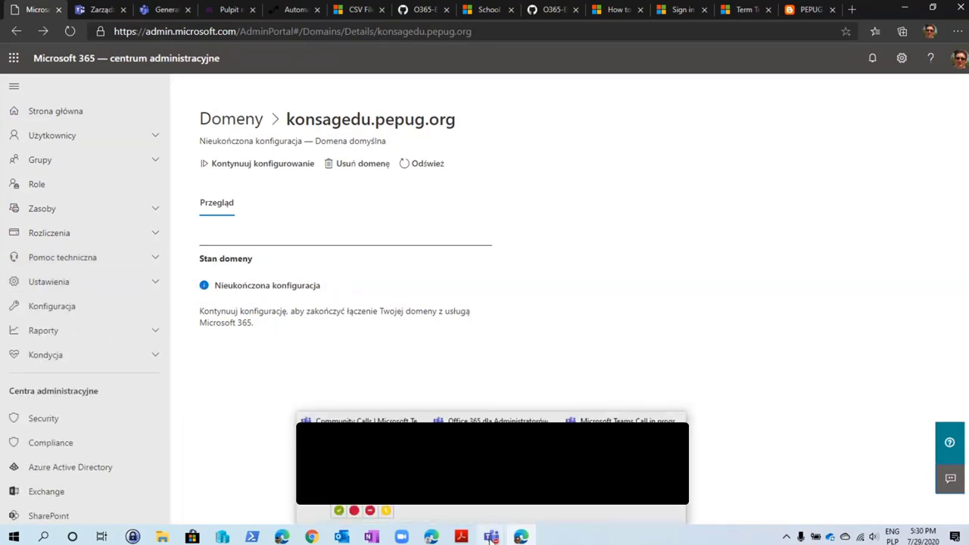
left_click(492, 462)
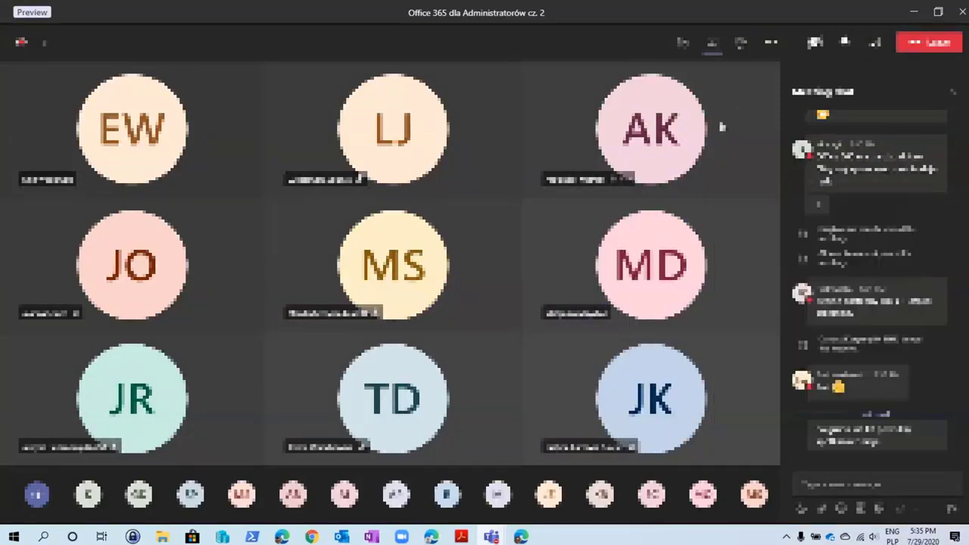
left_click(914, 15)
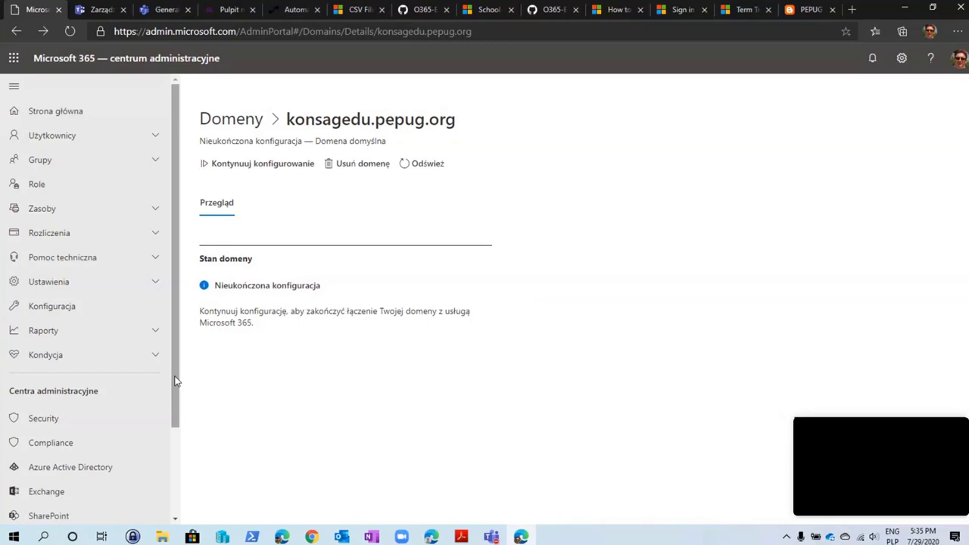
View the available admin centers and switch to the team management list in the Teams admin center
left_click_drag(174, 381, 161, 479)
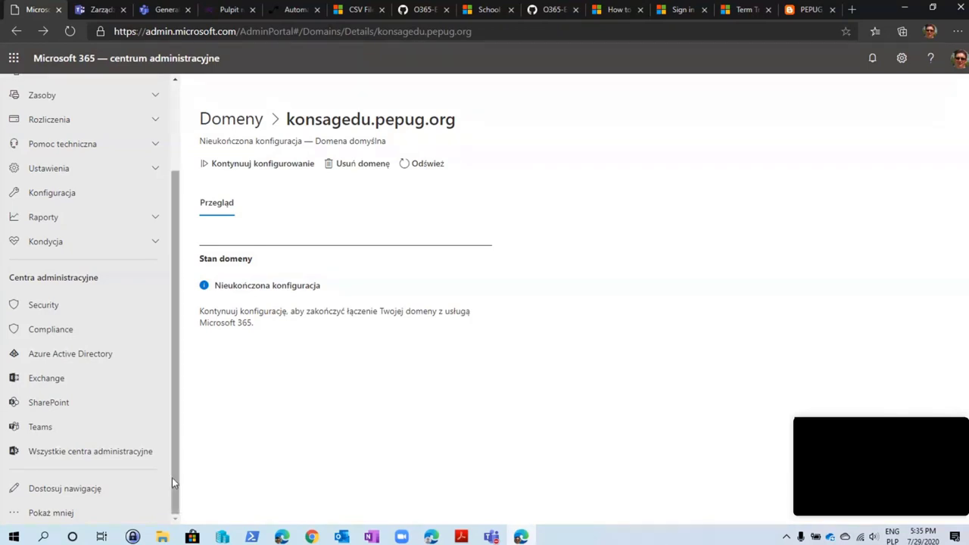
left_click(96, 13)
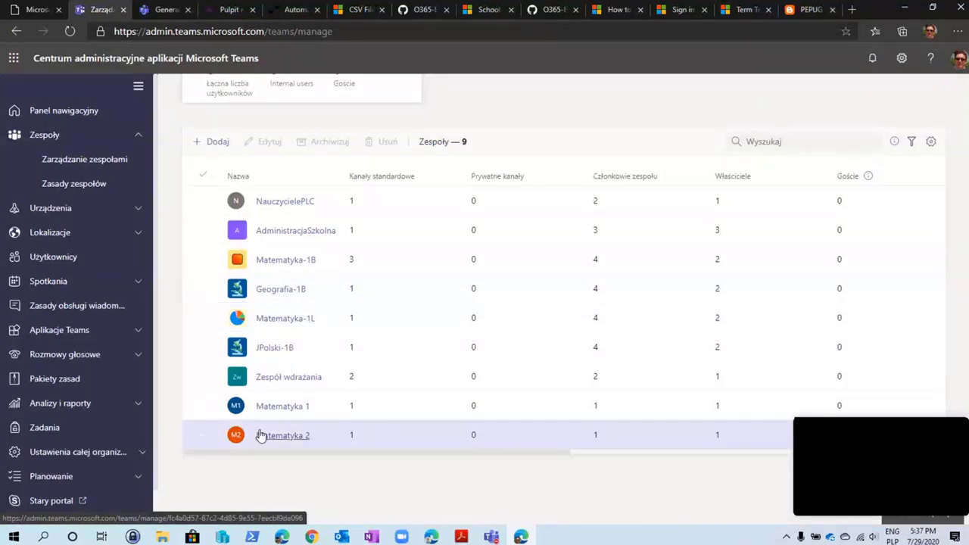
Open the JPolski-1B team in Microsoft Teams and rename the class to JPolski-2B
left_click(161, 10)
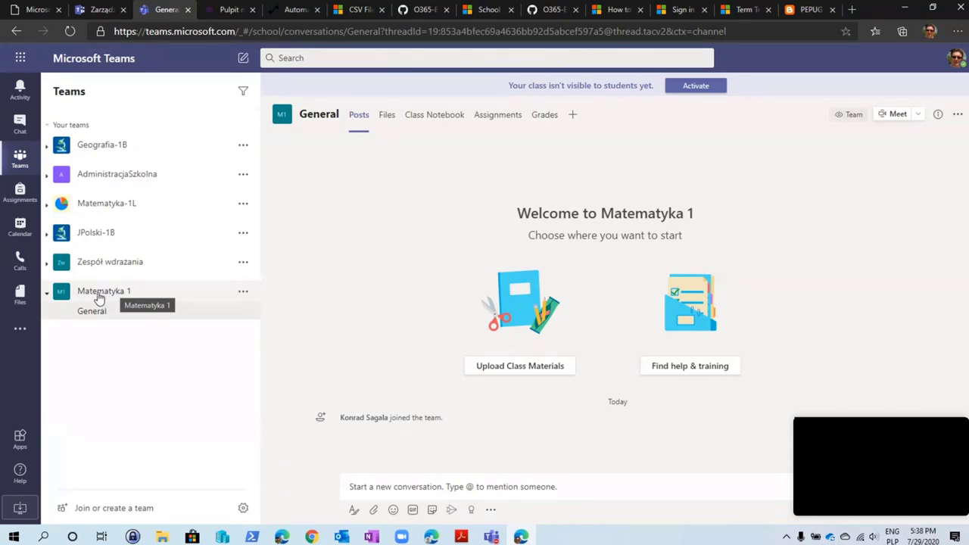
left_click(94, 237)
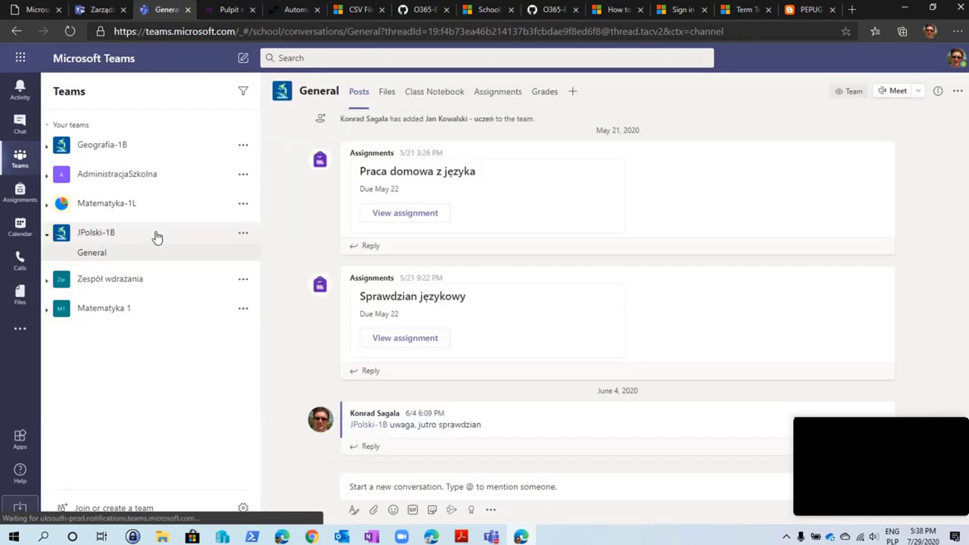
left_click(243, 234)
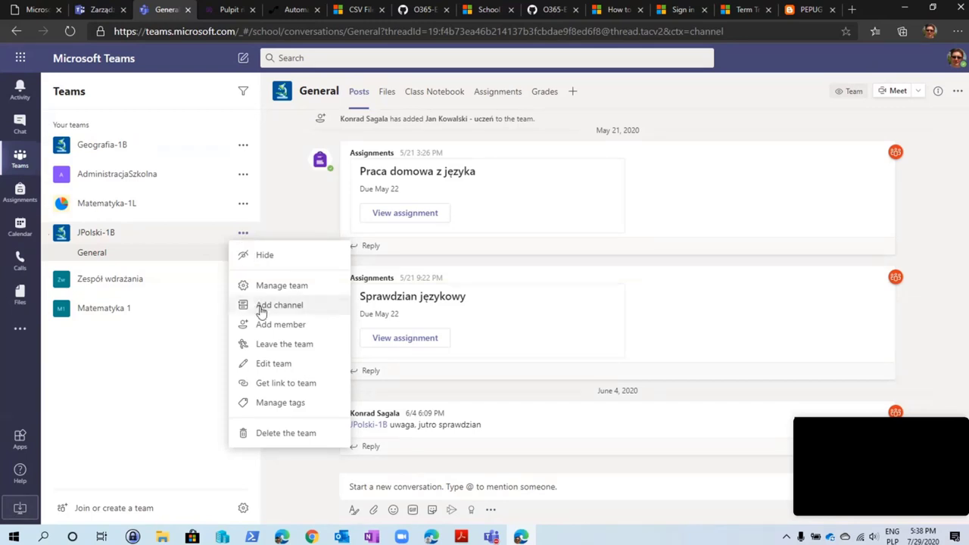
left_click(273, 364)
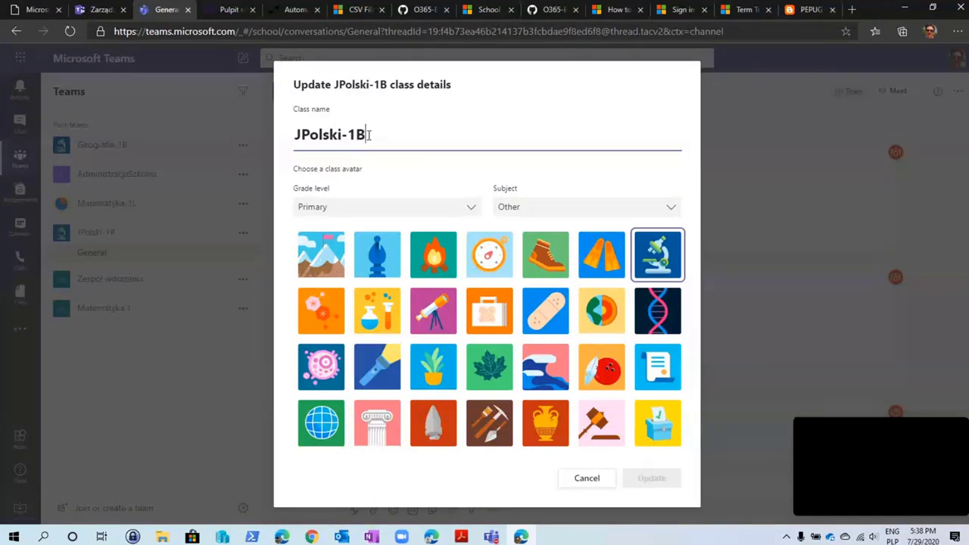
key("Left")
key("BackSpace")
type("2")
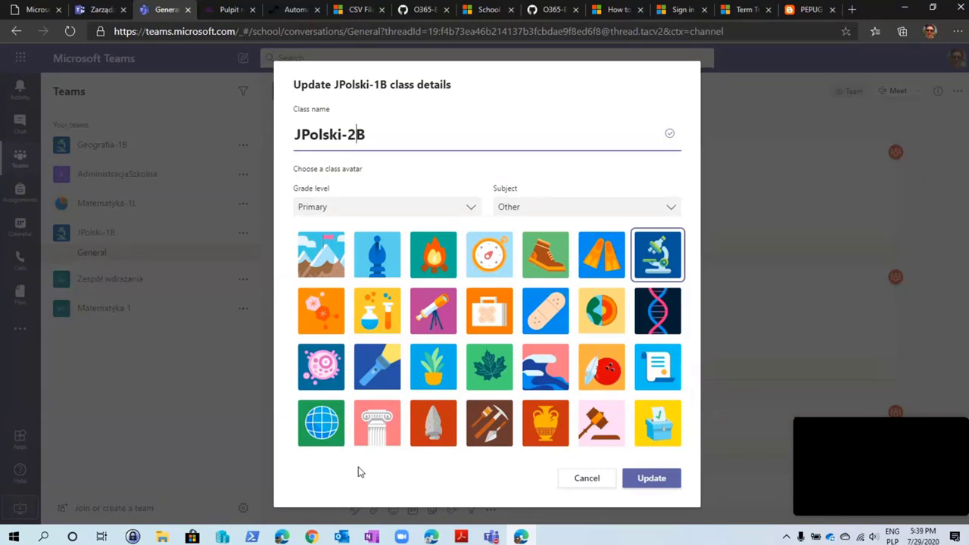
key("Left")
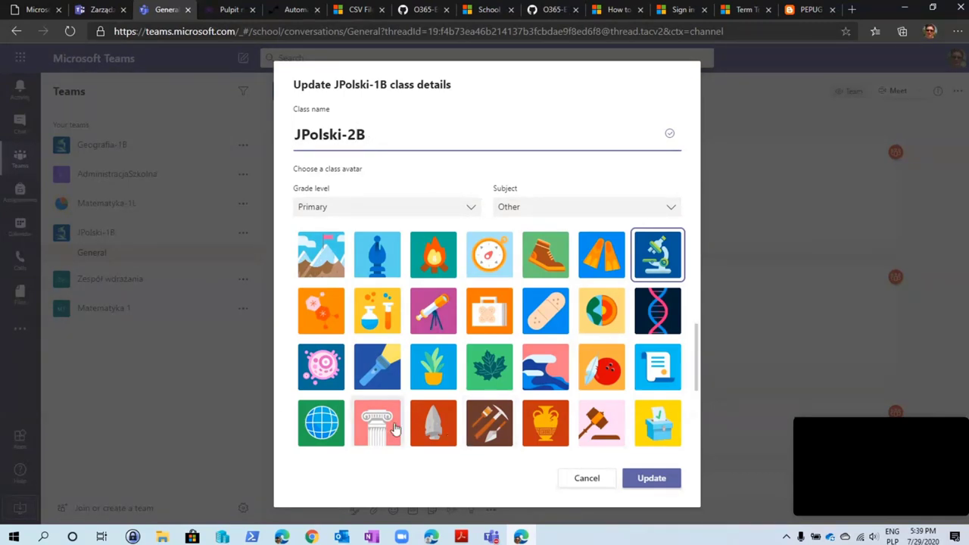
left_click(652, 479)
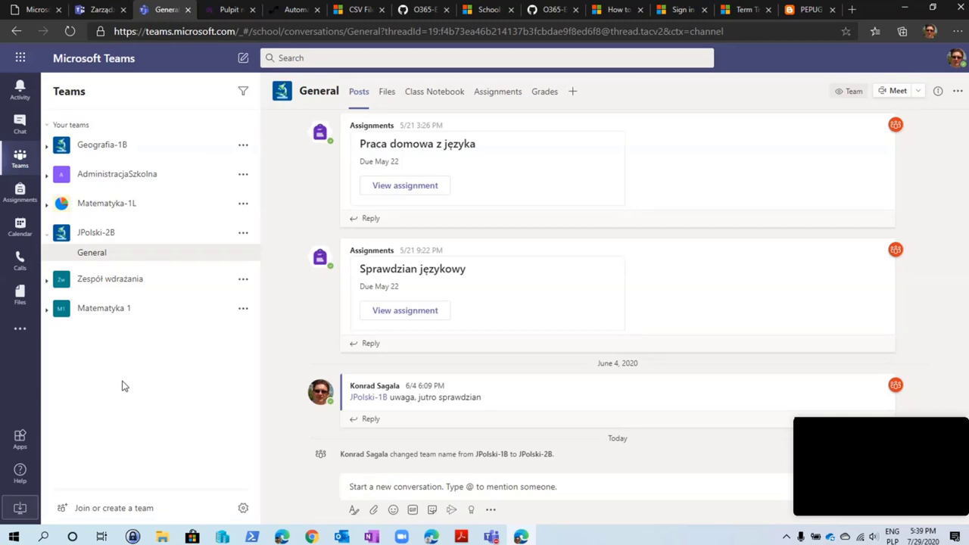
Switch to the PEPUG Master blog and return from the custom domain article to the blog's main page
left_click(803, 11)
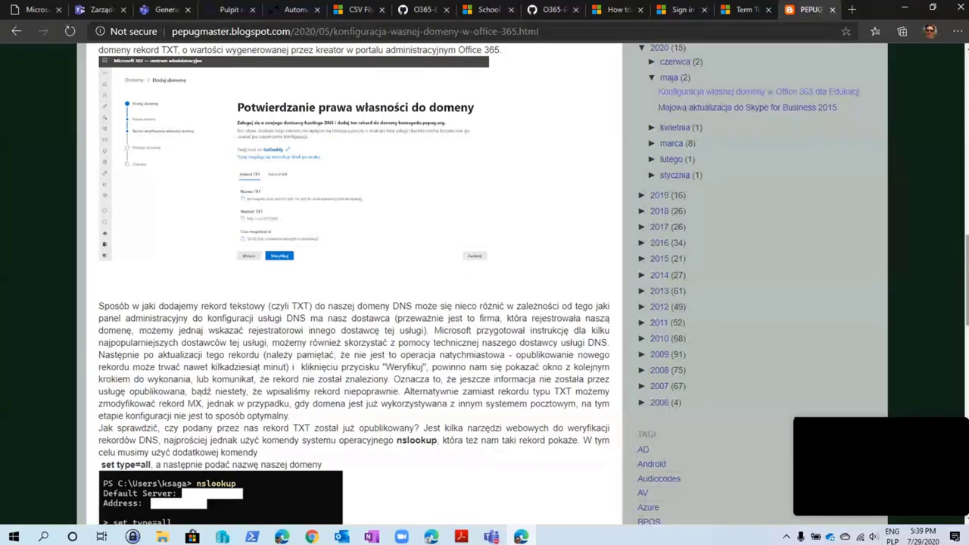
scroll(485, 288, "up", 1)
scroll(484, 287, "up", 3)
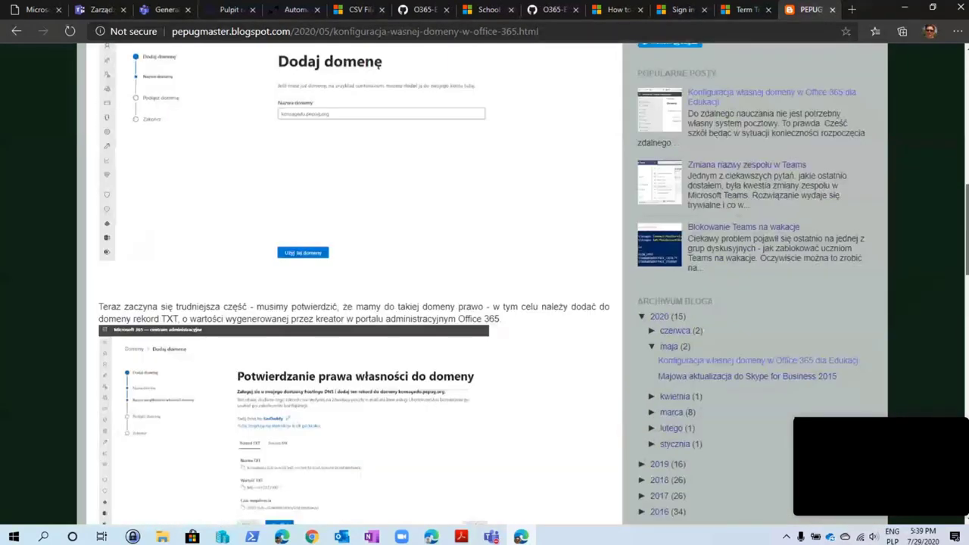
scroll(485, 288, "up", 1)
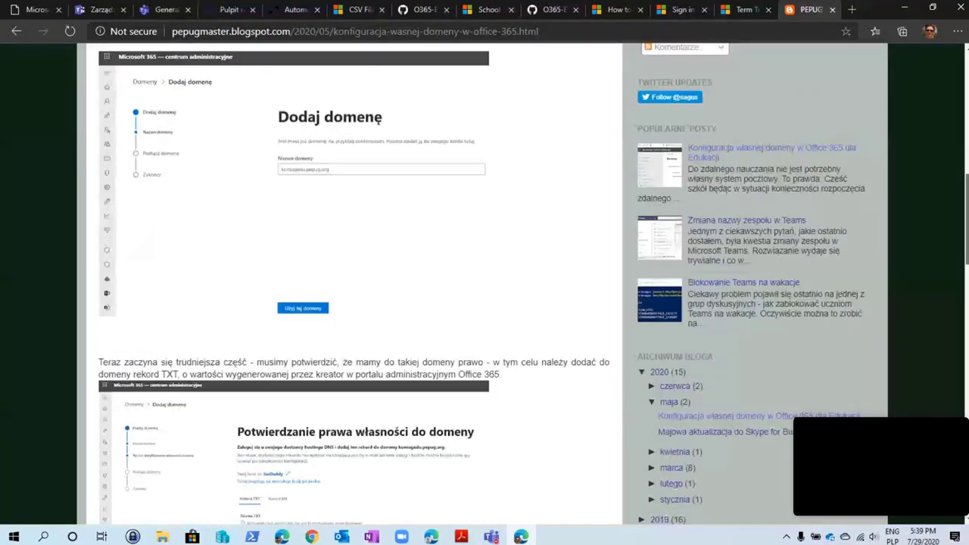
scroll(484, 287, "down", 1)
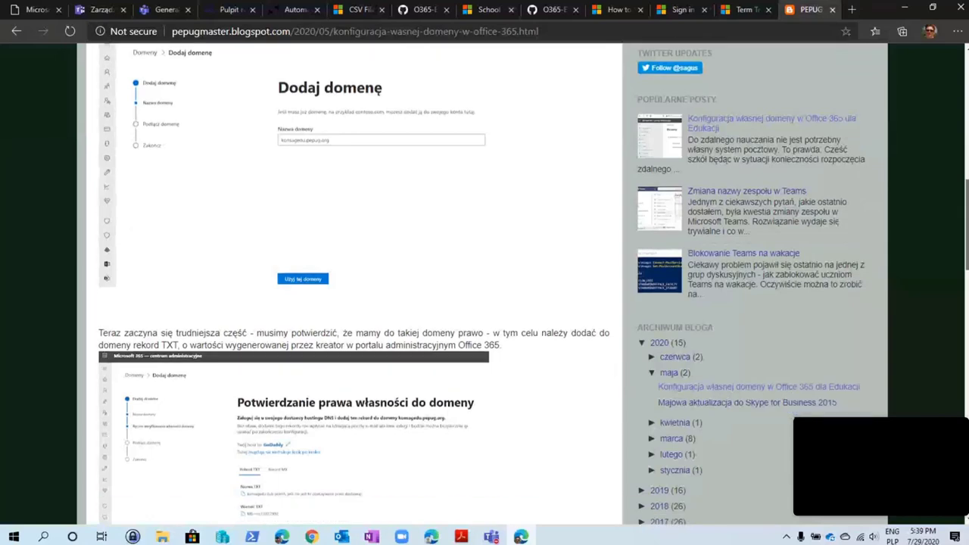
scroll(413, 52, "up", 7)
left_click(16, 31)
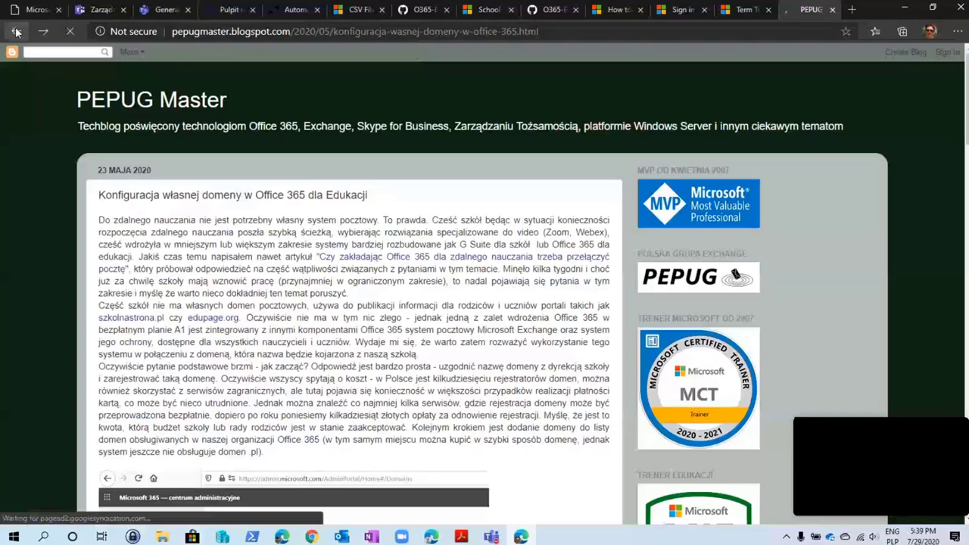
Find the blog post "Zmiana nazwy zespołu w Teams", open it and view its instructions for editing a team
scroll(157, 175, "down", 6)
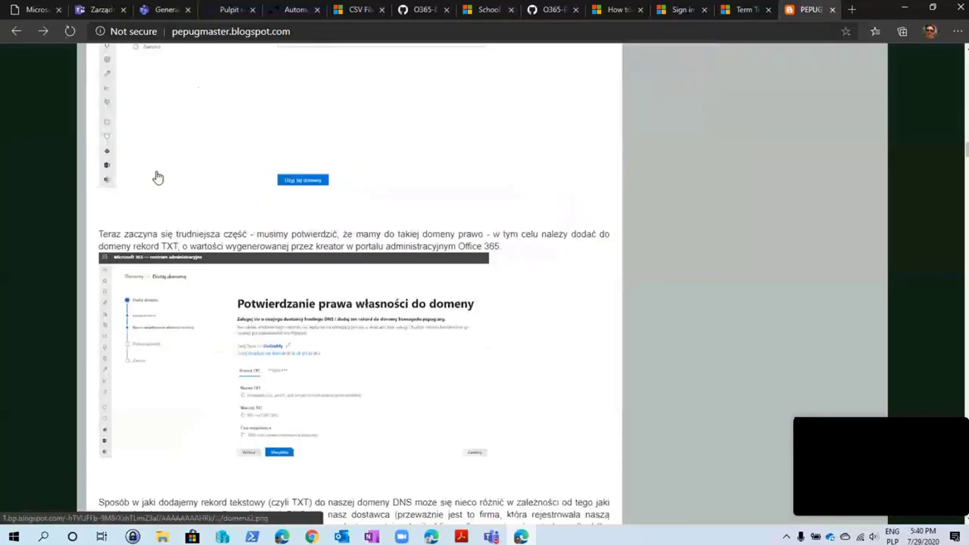
scroll(157, 177, "down", 8)
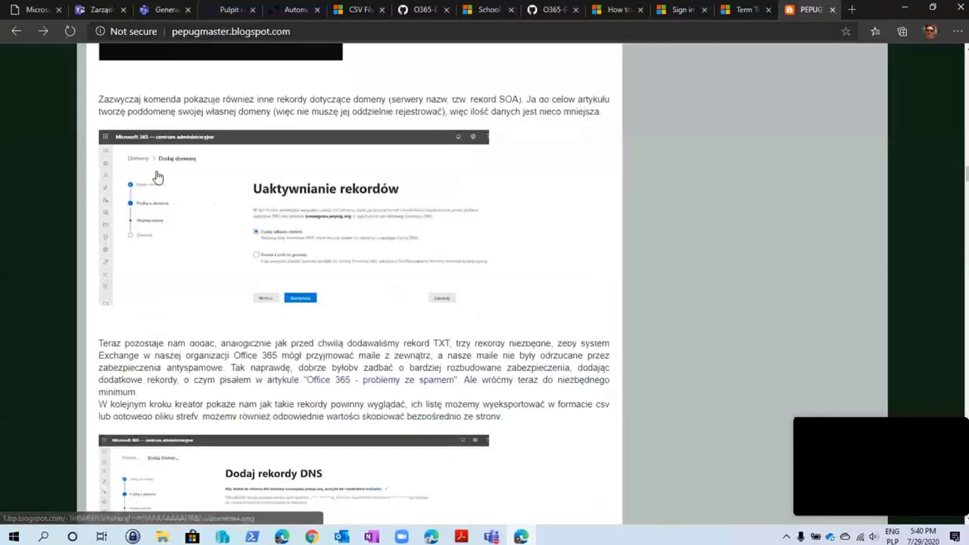
scroll(156, 176, "down", 10)
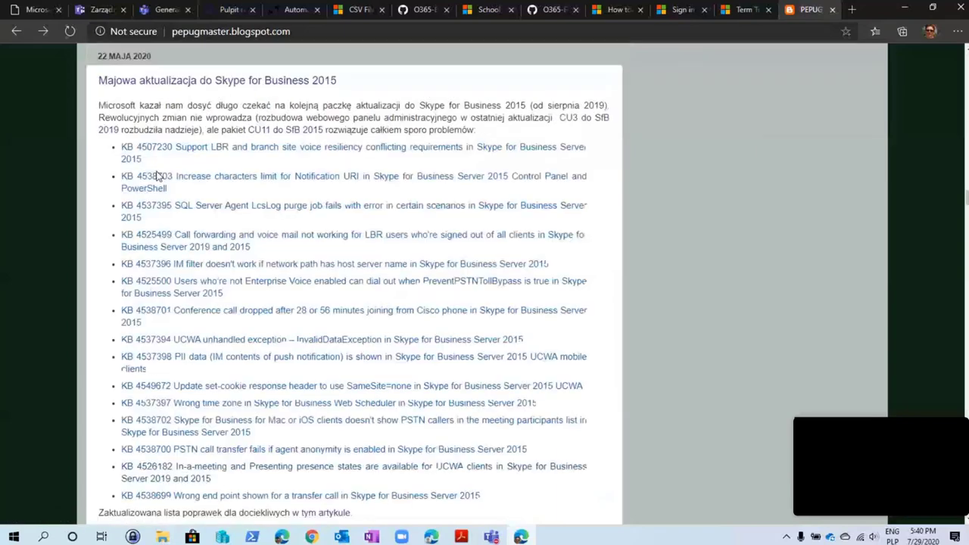
scroll(157, 175, "down", 8)
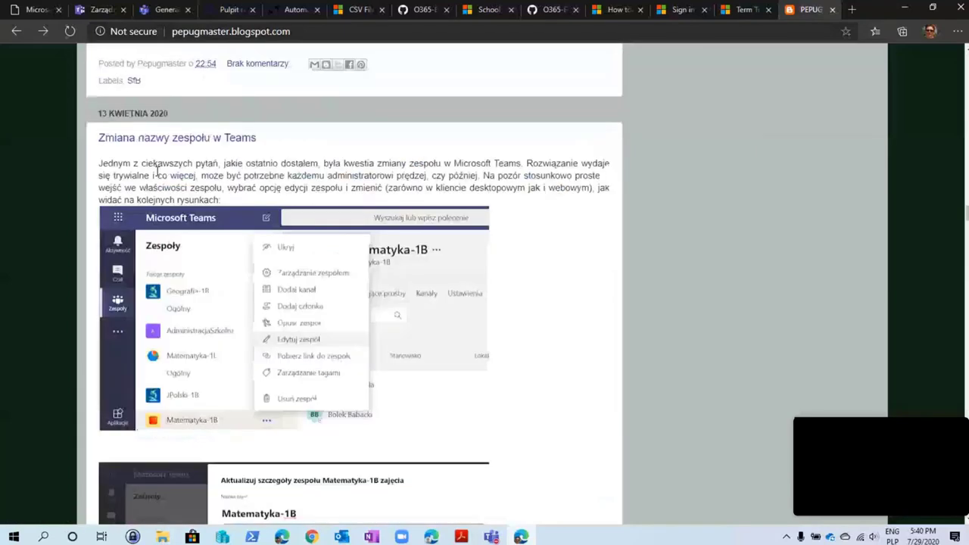
left_click(158, 139)
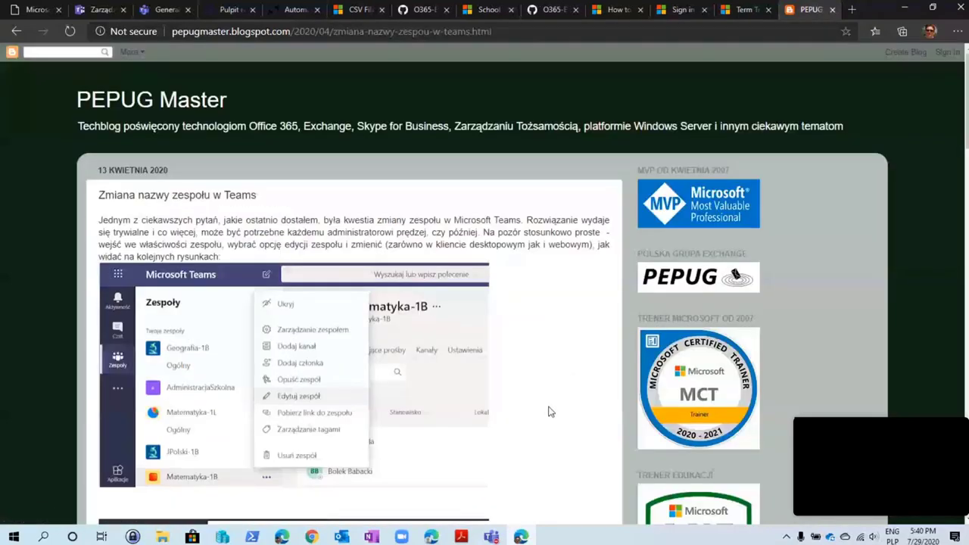
scroll(551, 412, "down", 1)
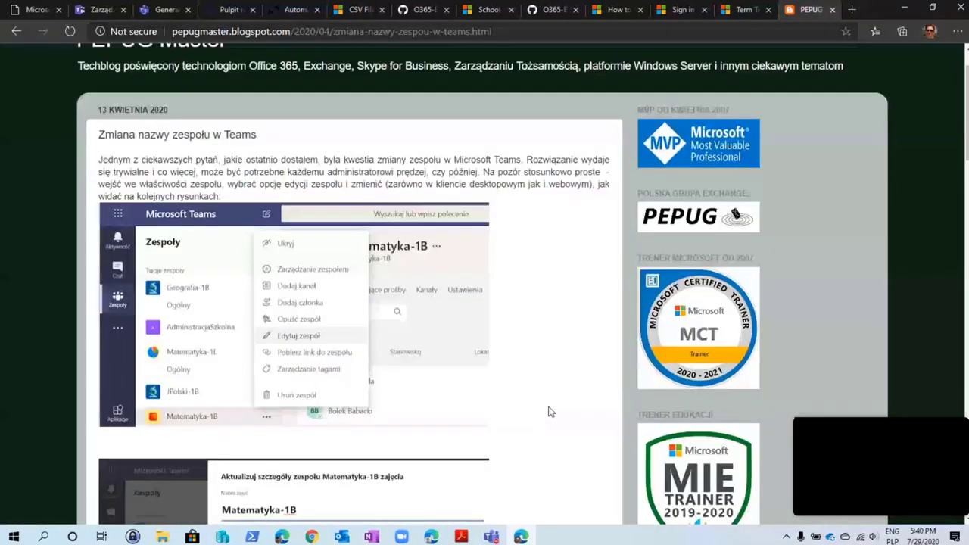
scroll(550, 412, "down", 1)
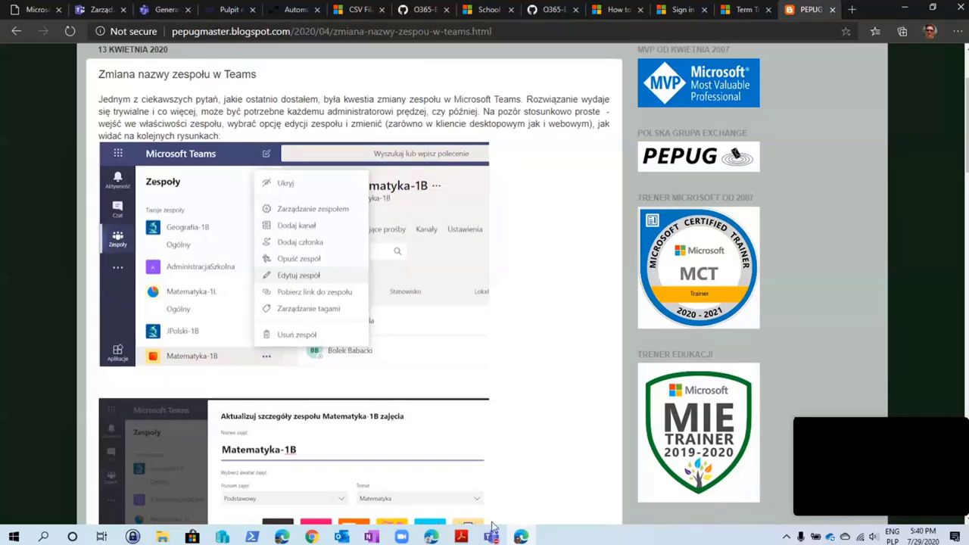
Return to the JPolski-2B team and open its General channel files in SharePoint
mouse_move(488, 535)
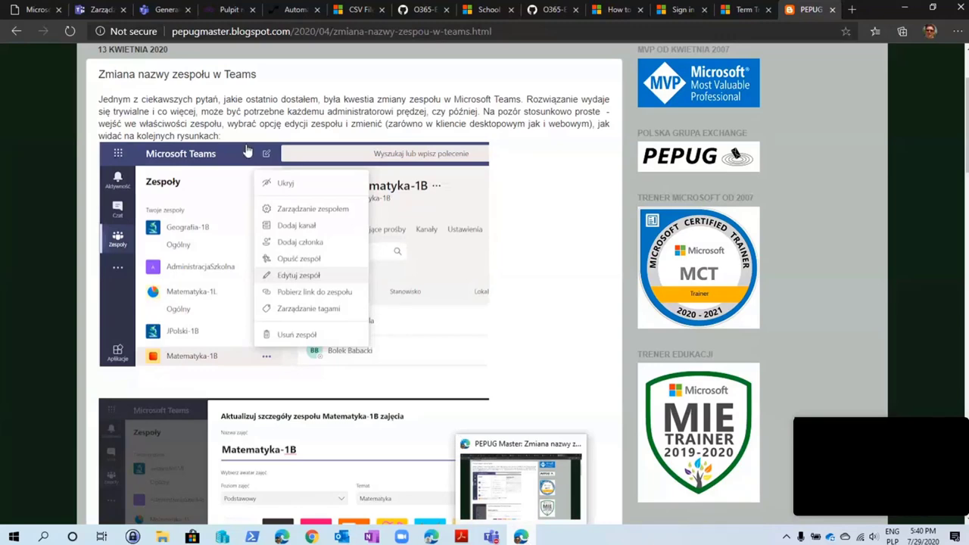
left_click(162, 15)
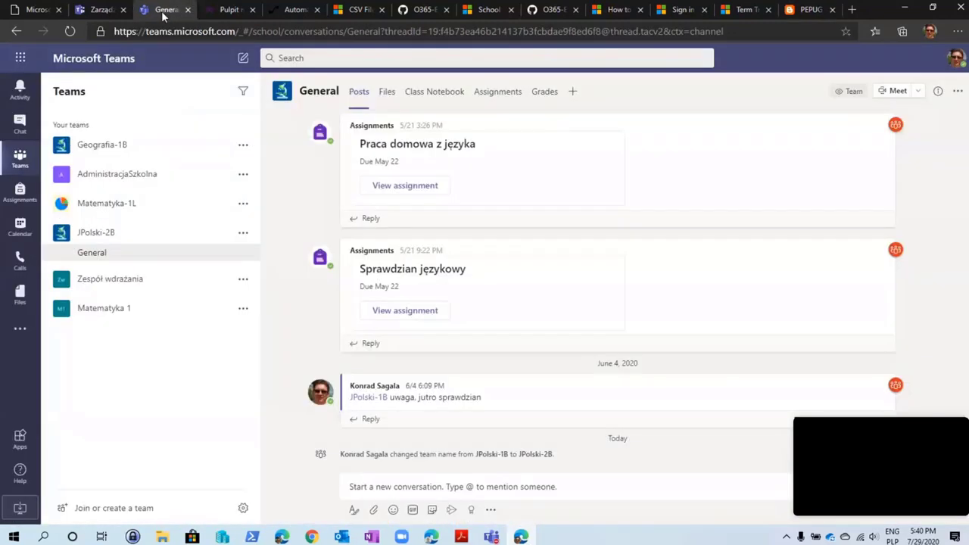
left_click(386, 91)
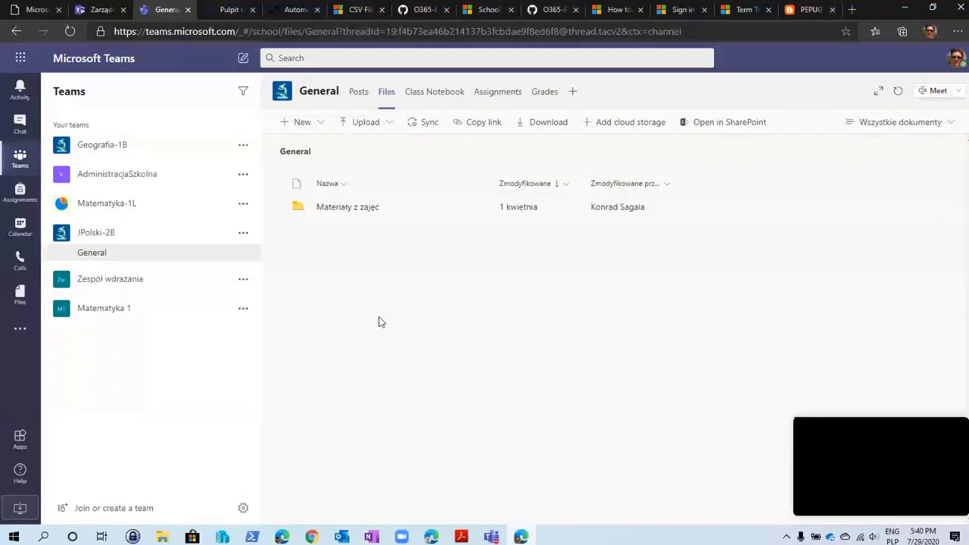
left_click(716, 124)
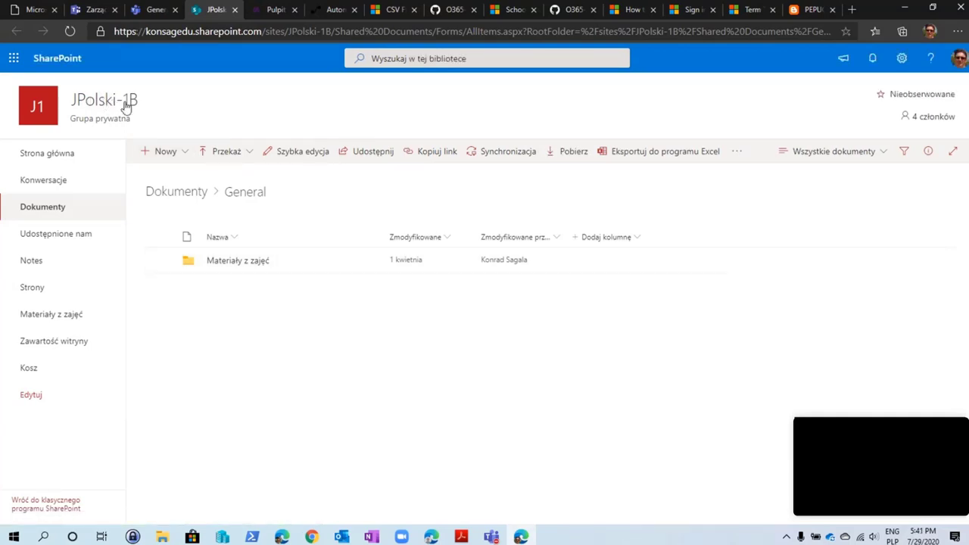
Check the site name and the Materiały z zajęć folder, return to the General folder and close the SharePoint page
mouse_move(125, 105)
left_click(228, 261)
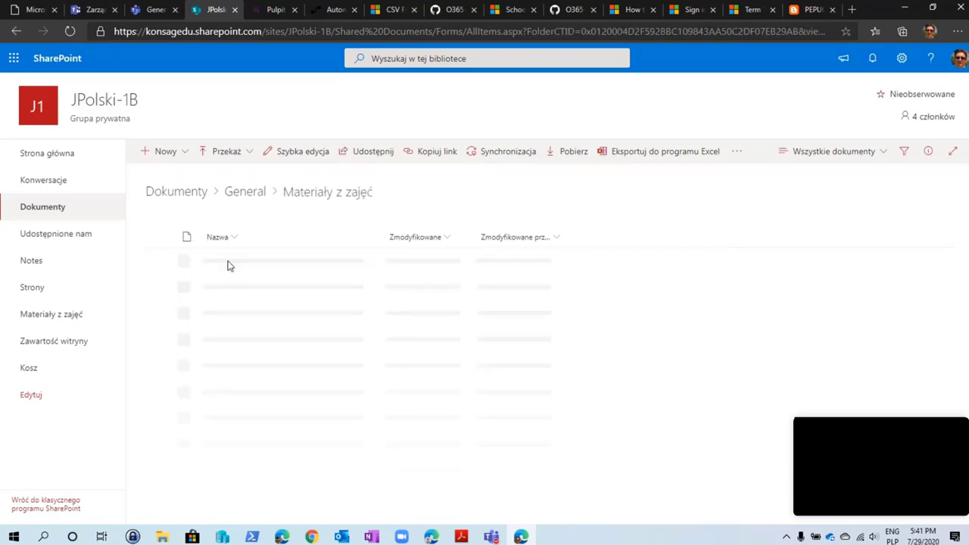
left_click(249, 192)
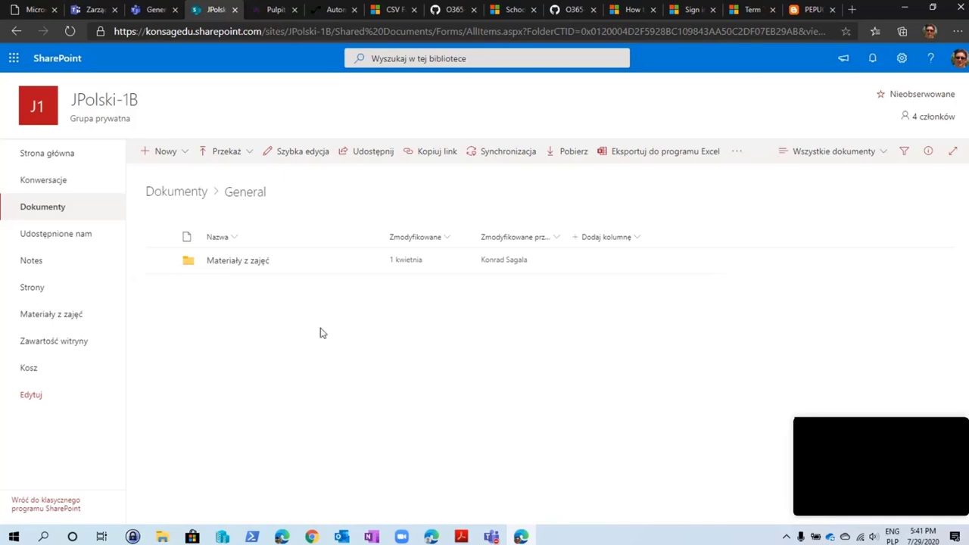
left_click(236, 10)
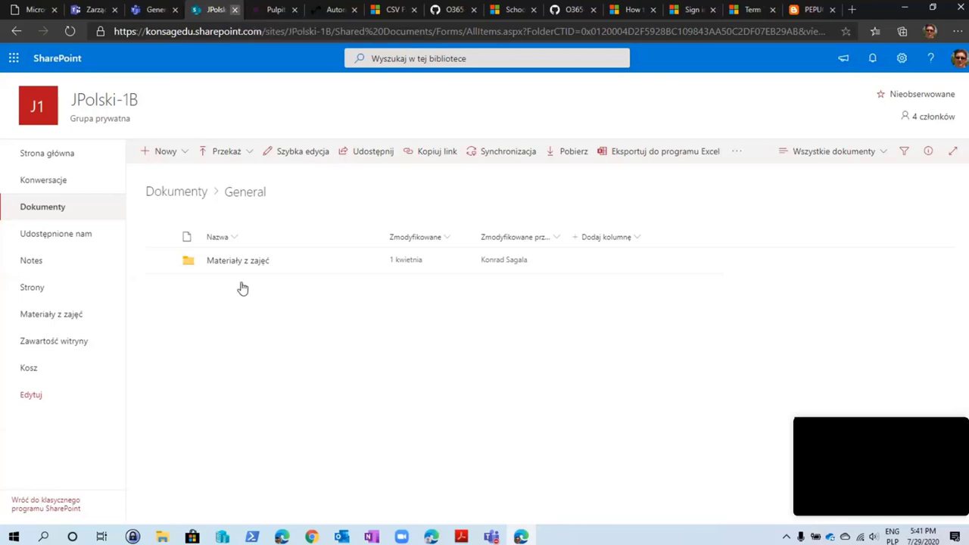
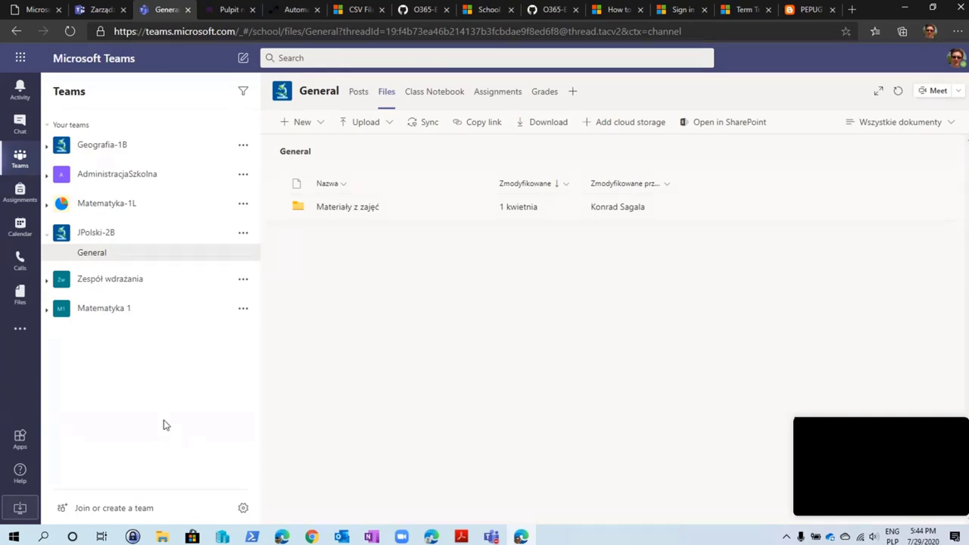
Open School Data Sync from the list of all admin centers in the PEPUG-EDU organization
left_click(26, 11)
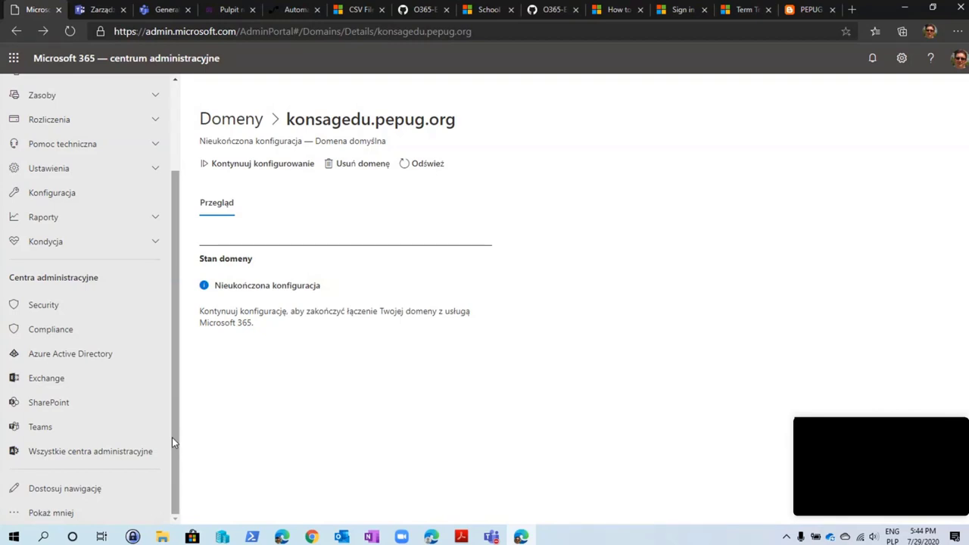
left_click(64, 452)
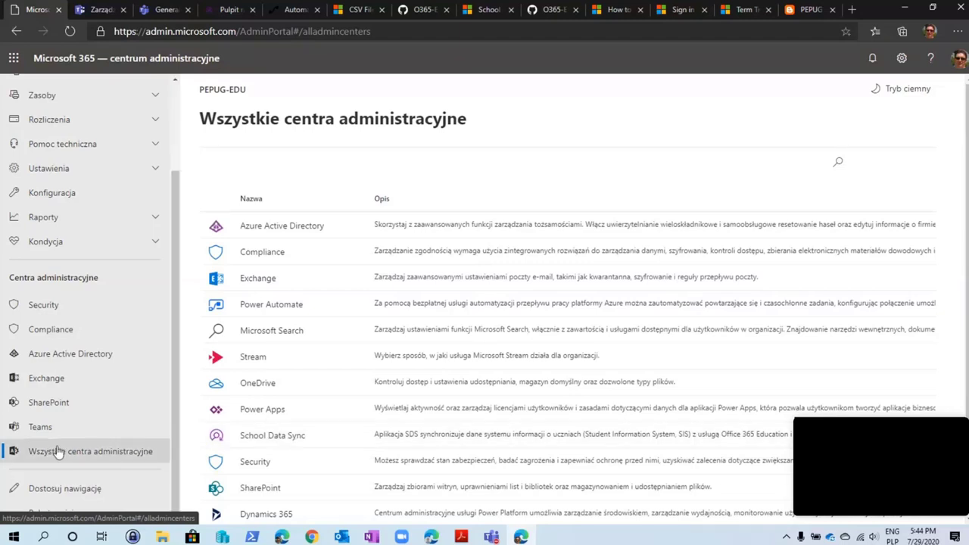
left_click(290, 438)
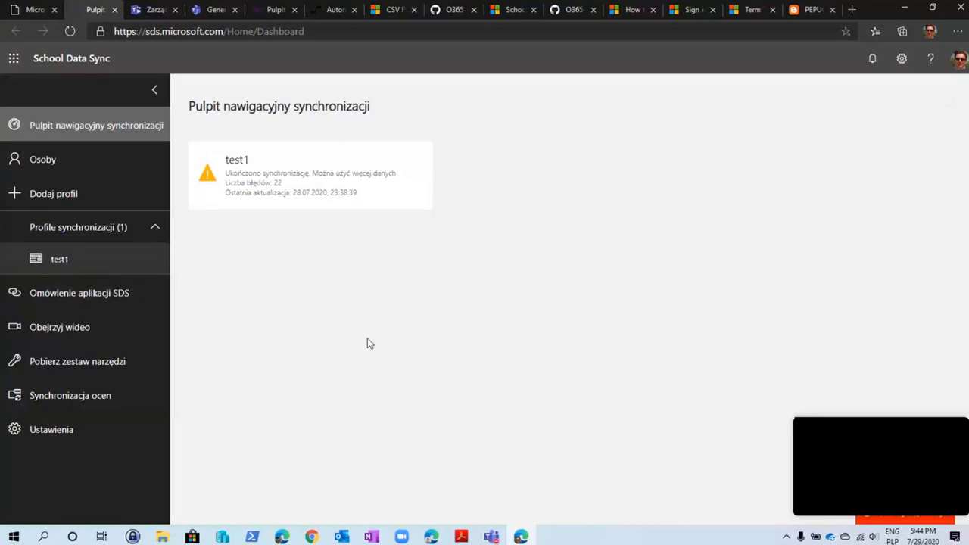
Switch to the Szkoła ZapytajEmila admin center window and open School Data Sync from its list of all admin centers
left_click(431, 538)
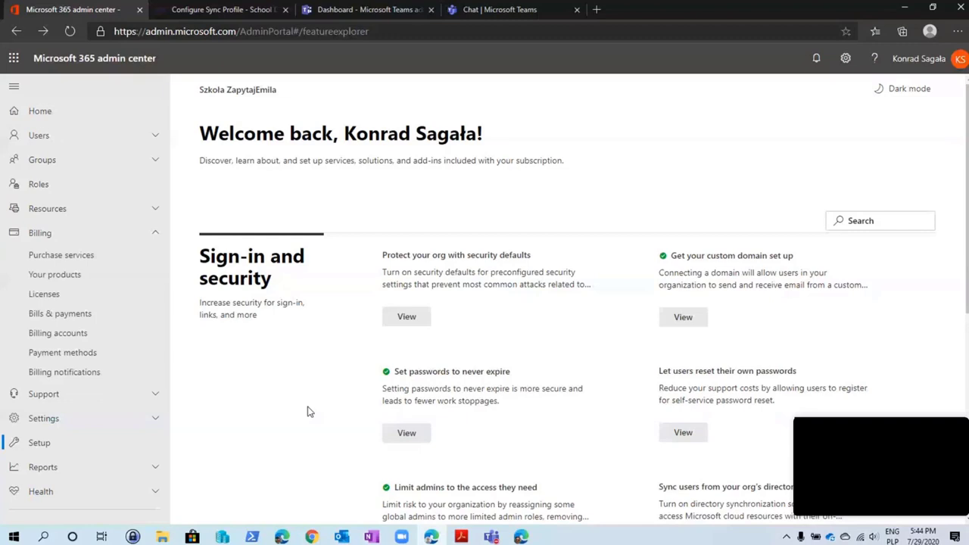
scroll(174, 280, "down", 1)
scroll(173, 280, "up", 1)
scroll(176, 474, "down", 3)
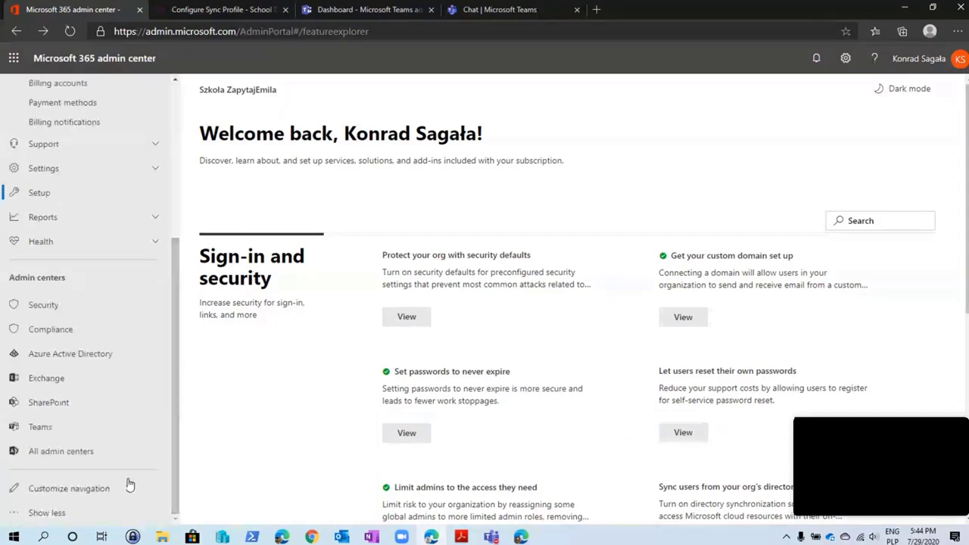
left_click(62, 451)
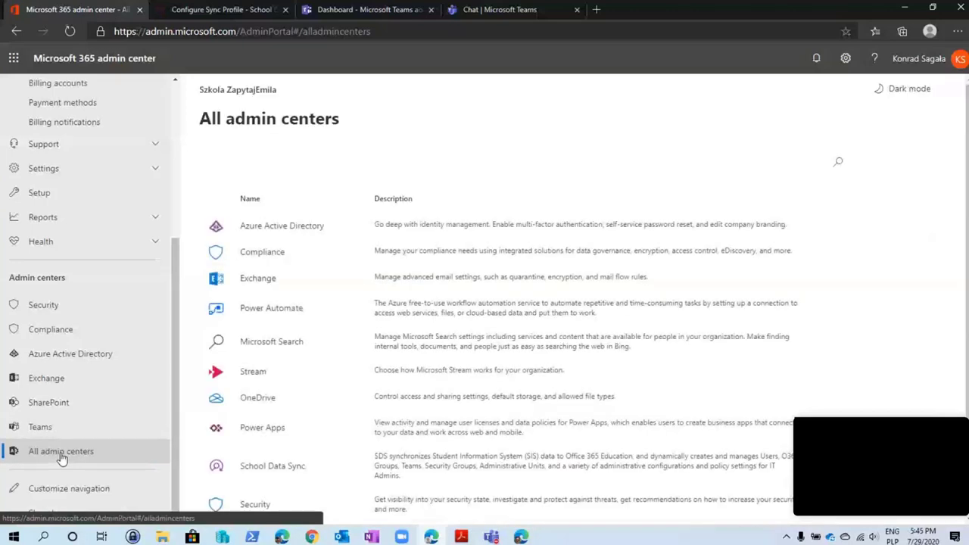
left_click(265, 466)
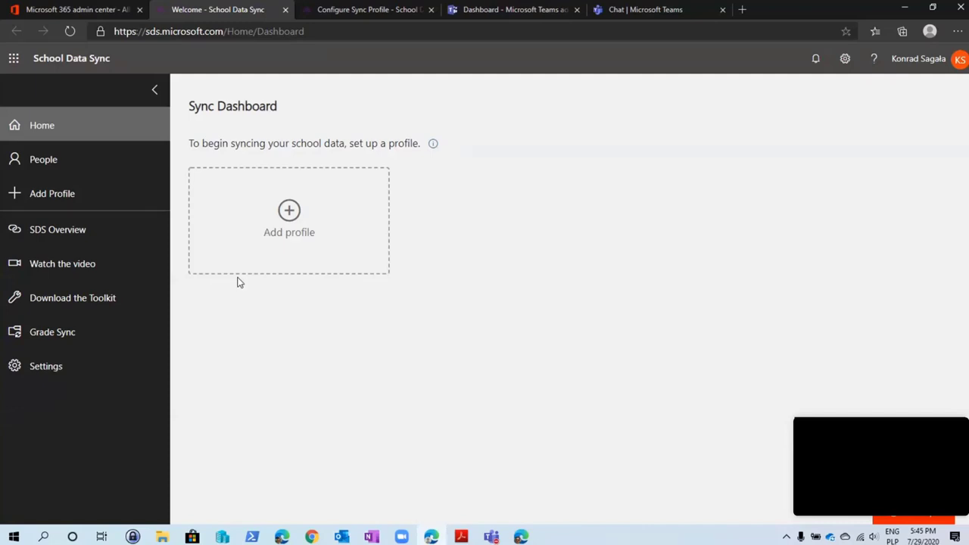
Add a new School Data Sync profile and name it szkolaEmila
left_click(295, 217)
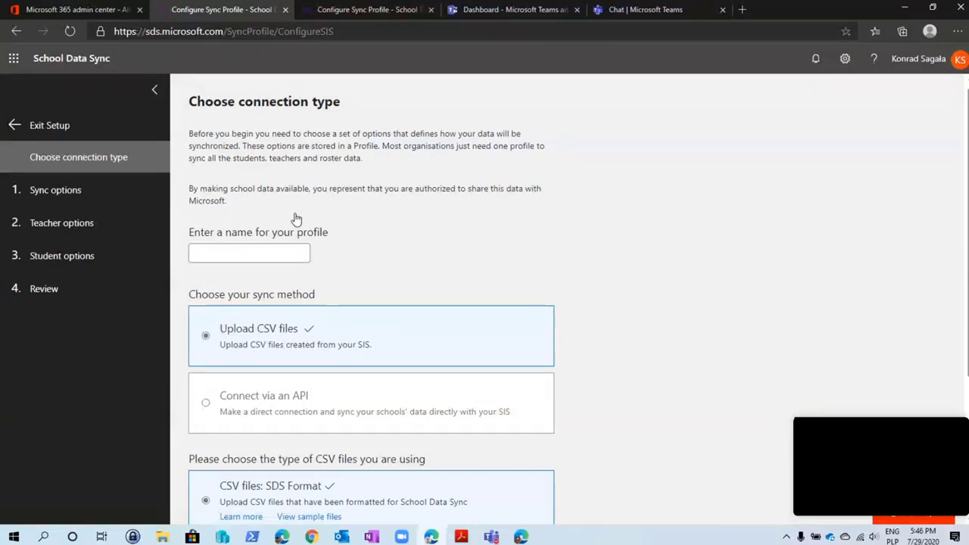
left_click(225, 253)
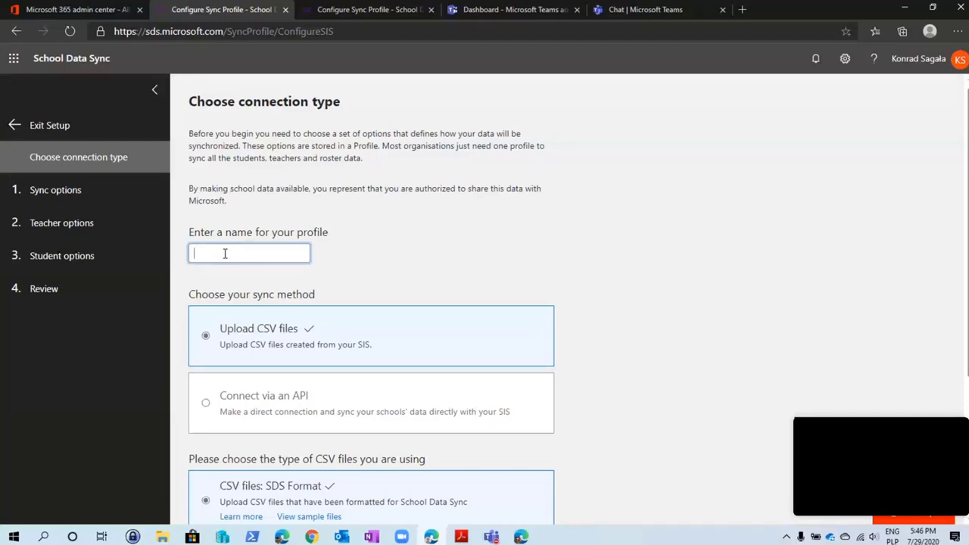
type("szkołaEmila")
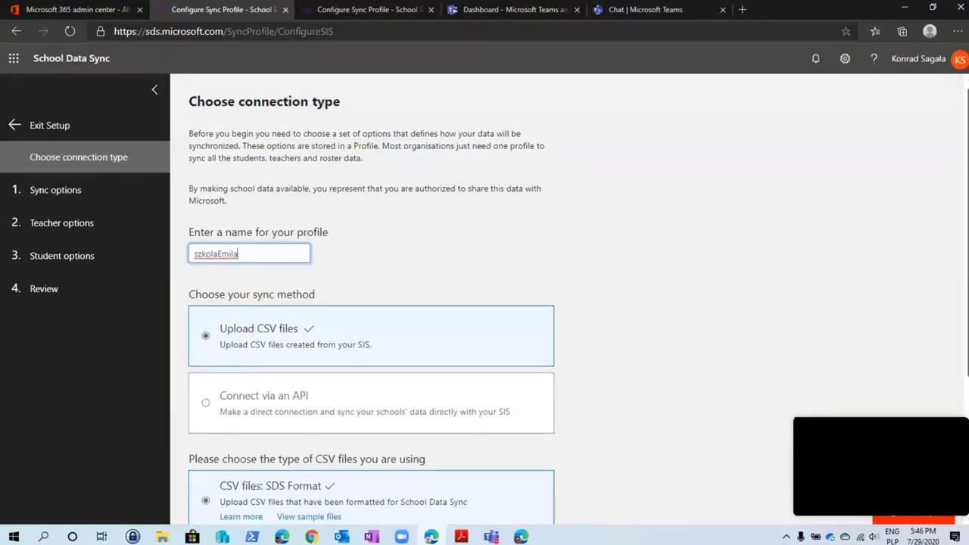
right_click(966, 150)
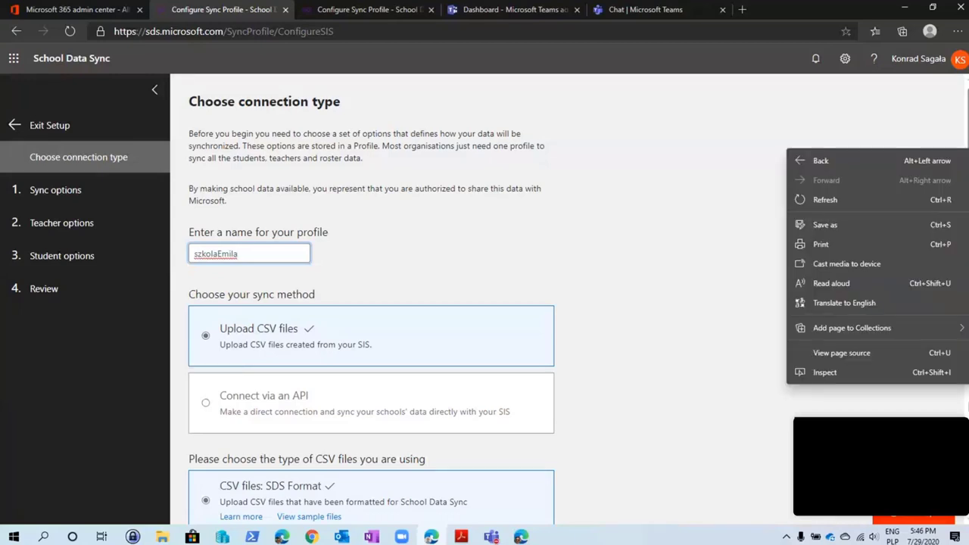
Open the sample files for the SDS Format CSV option and view the folders of the O365-EDU-Tools repository
scroll(555, 219, "down", 3)
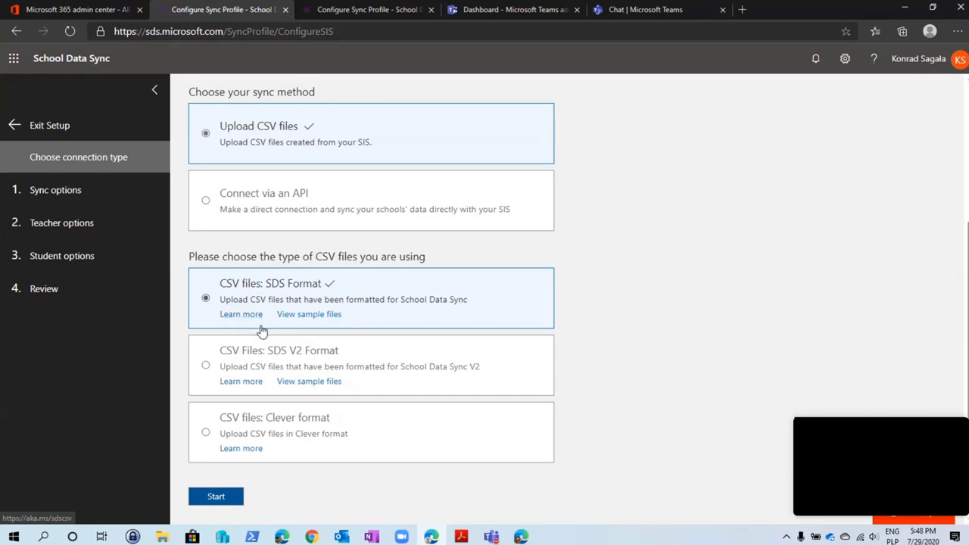
left_click(303, 315)
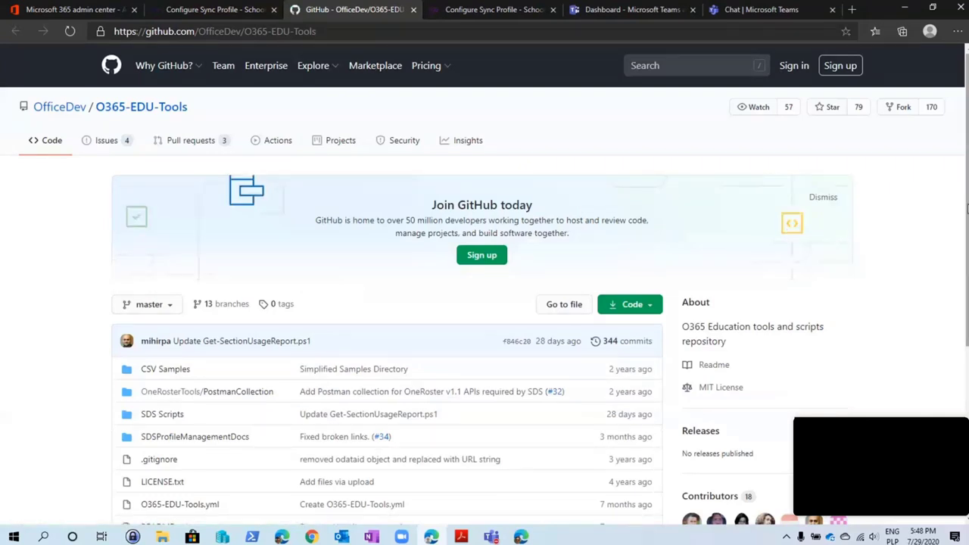
scroll(967, 208, "down", 1)
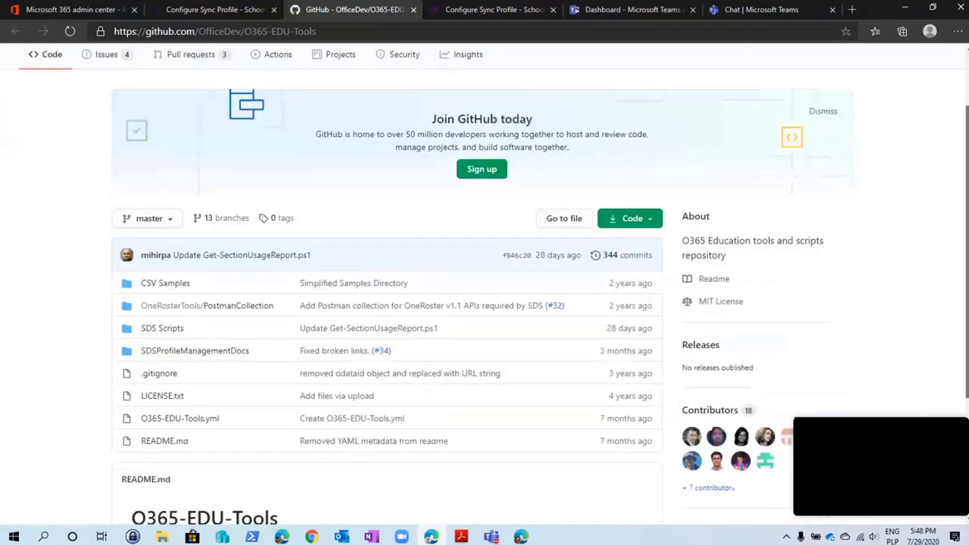
scroll(669, 282, "down", 2)
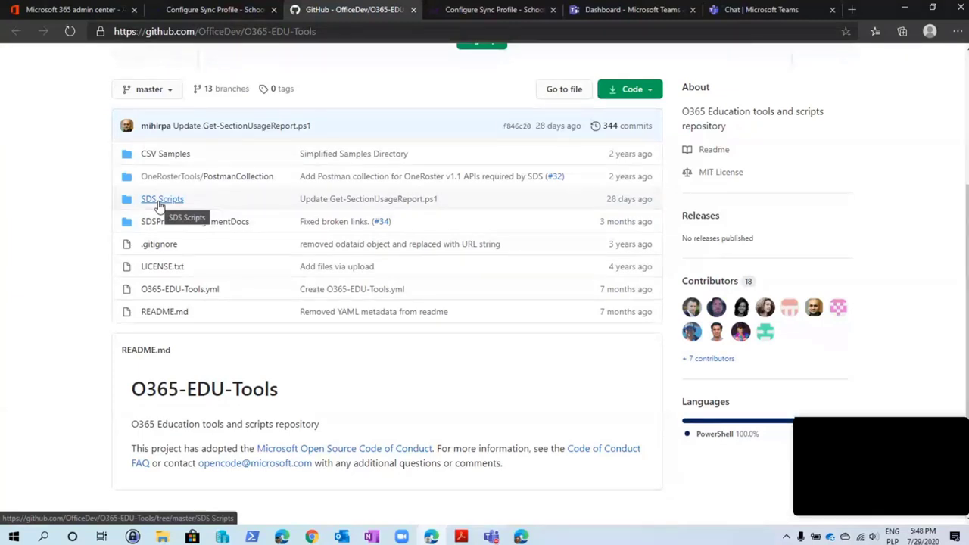
Open the SDS Format samples inside the CSV Samples folder of the O365-EDU-Tools repository
left_click(148, 156)
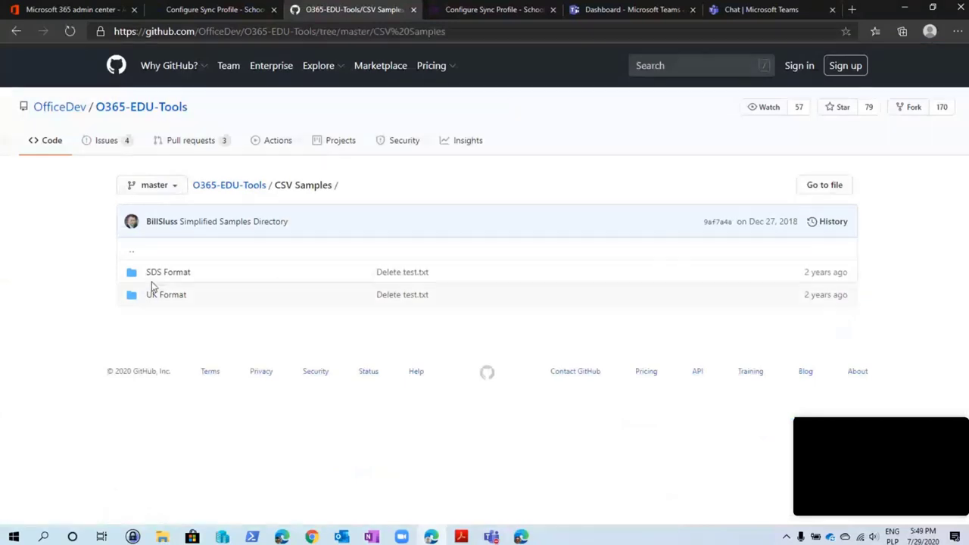
left_click(157, 274)
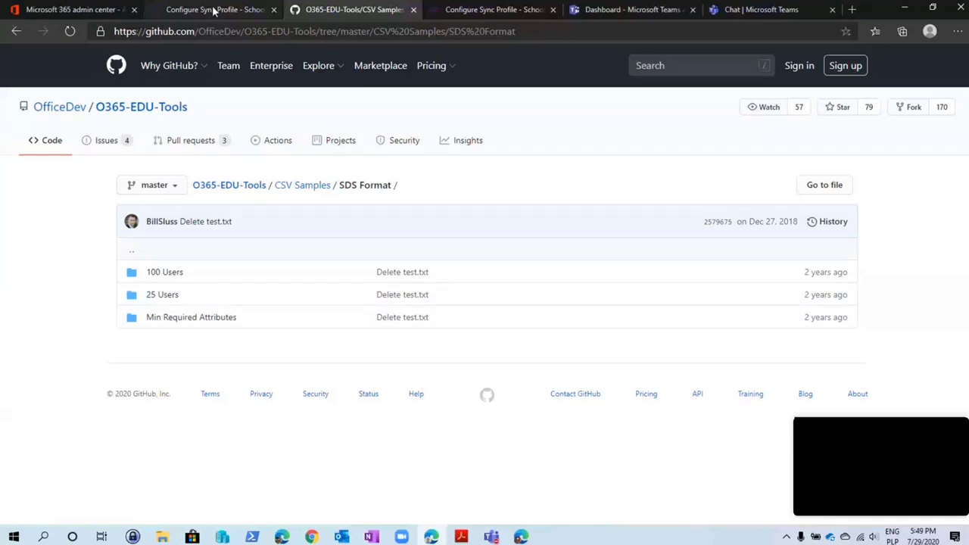
Return to the sync profile's connection type page, open the SDS Format documentation, and view its CSV file format article
left_click(488, 11)
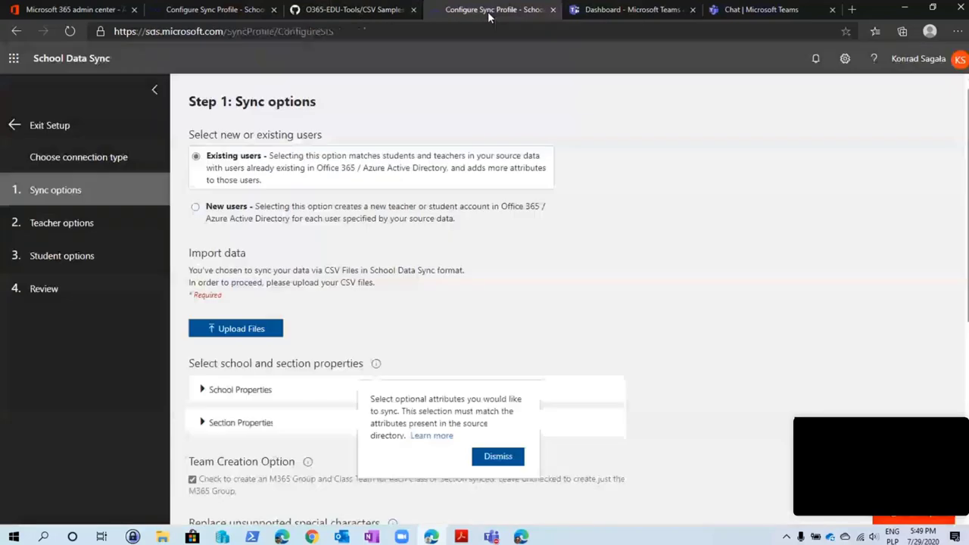
left_click(189, 12)
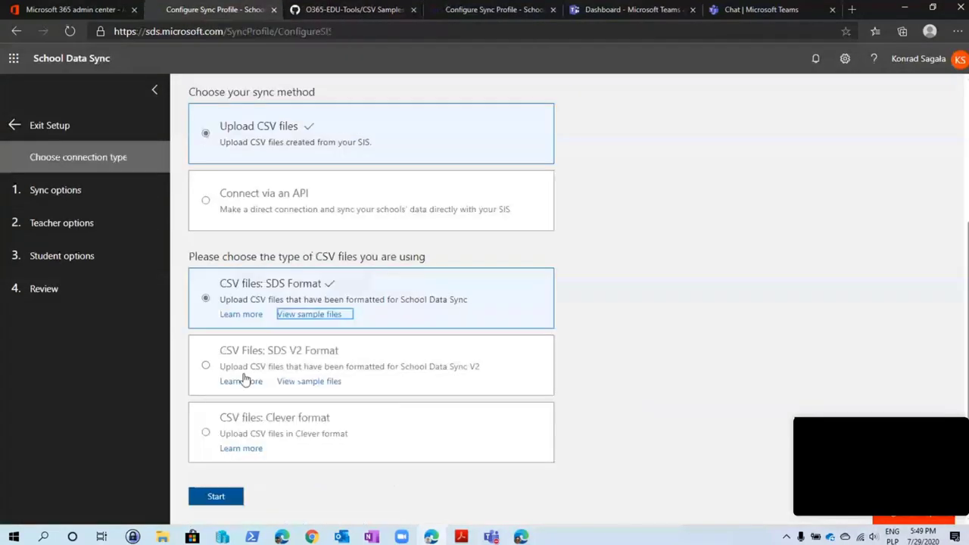
left_click(234, 322)
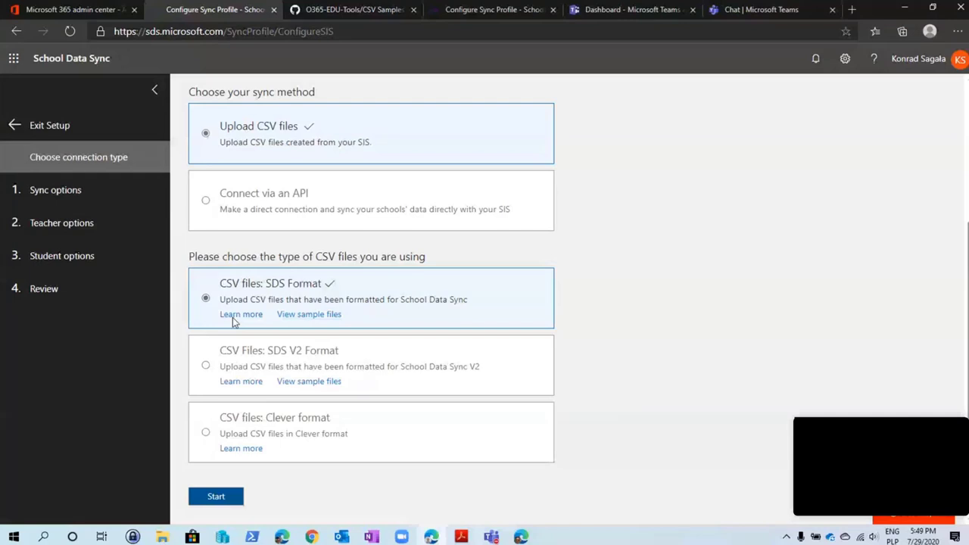
left_click(232, 316)
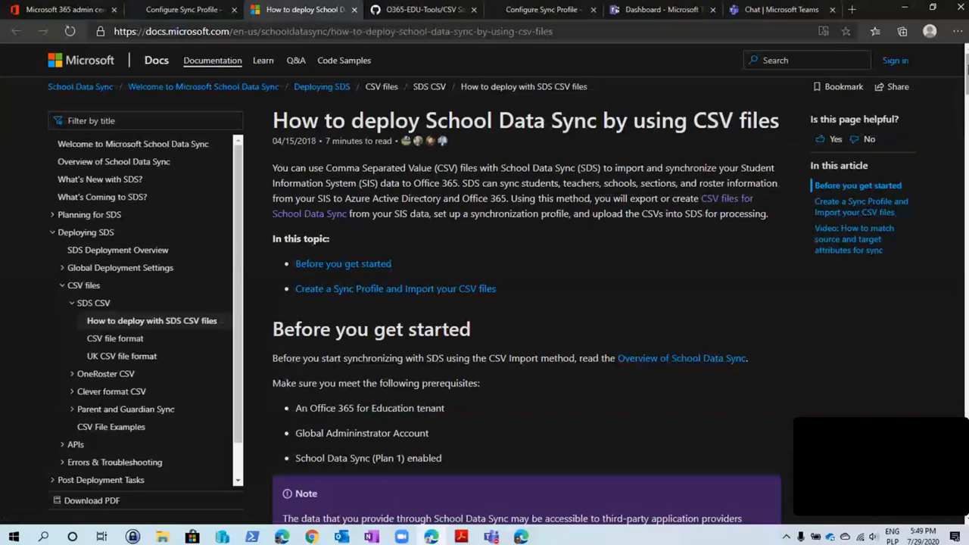
left_click_drag(966, 69, 966, 329)
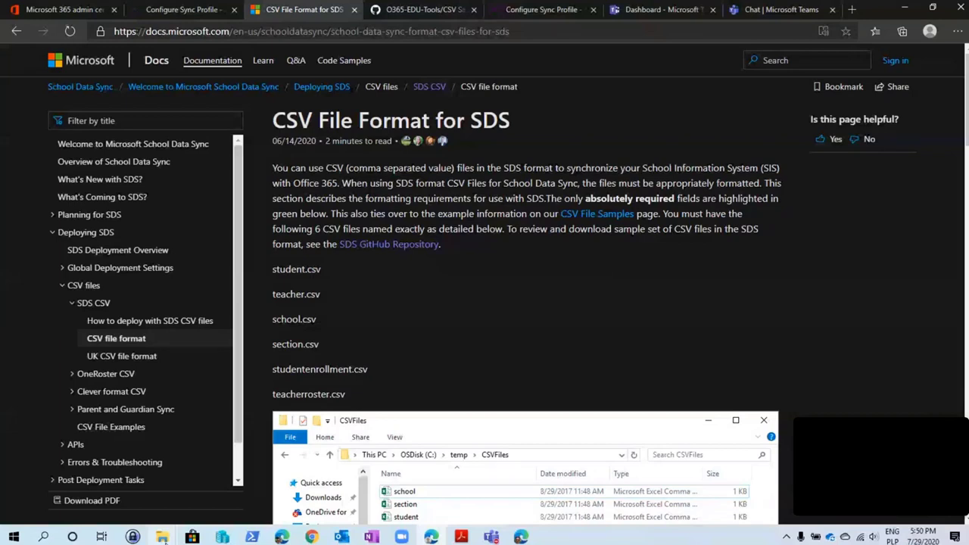
Open School.csv from the local 25 Users folder, widen the Name and Principal Name columns for reading, and close it without saving
left_click(431, 536)
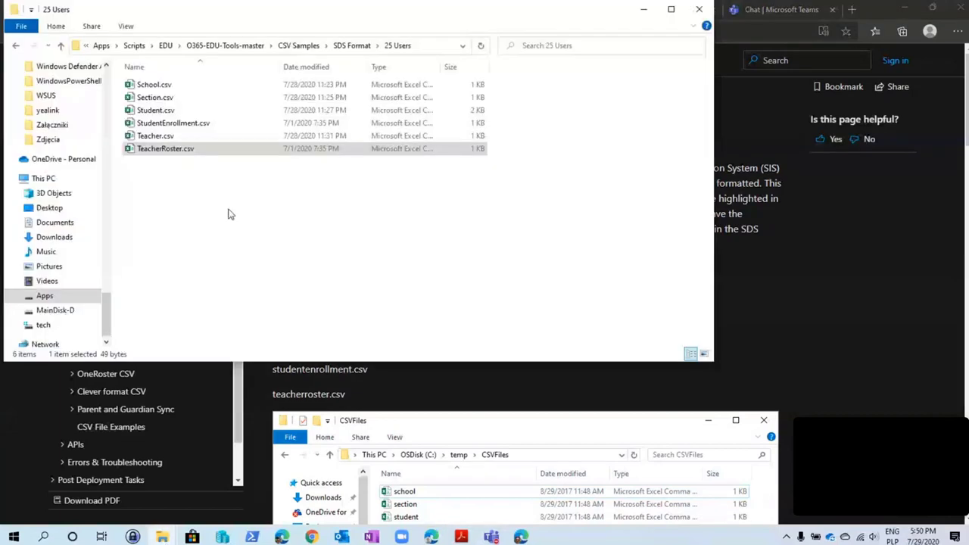
double_click(150, 85)
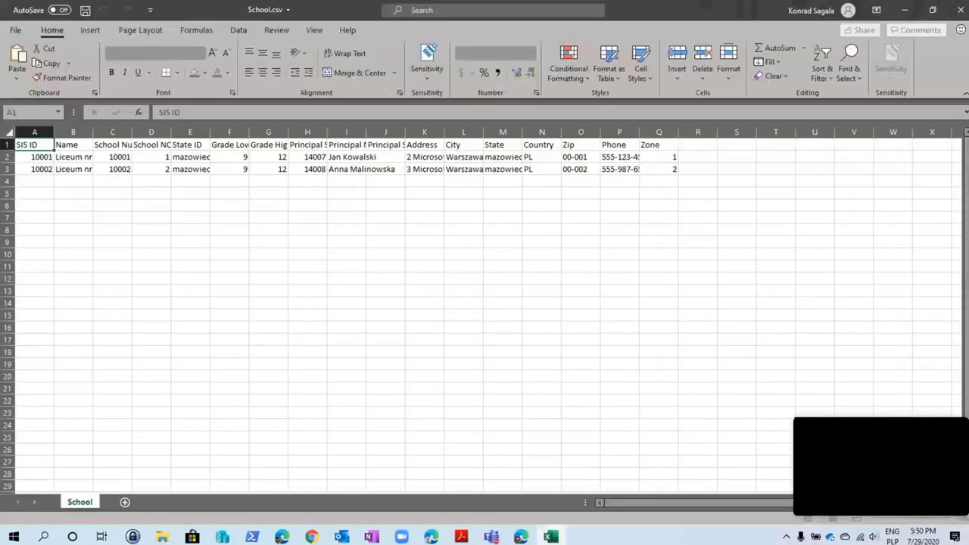
left_click_drag(91, 135, 147, 136)
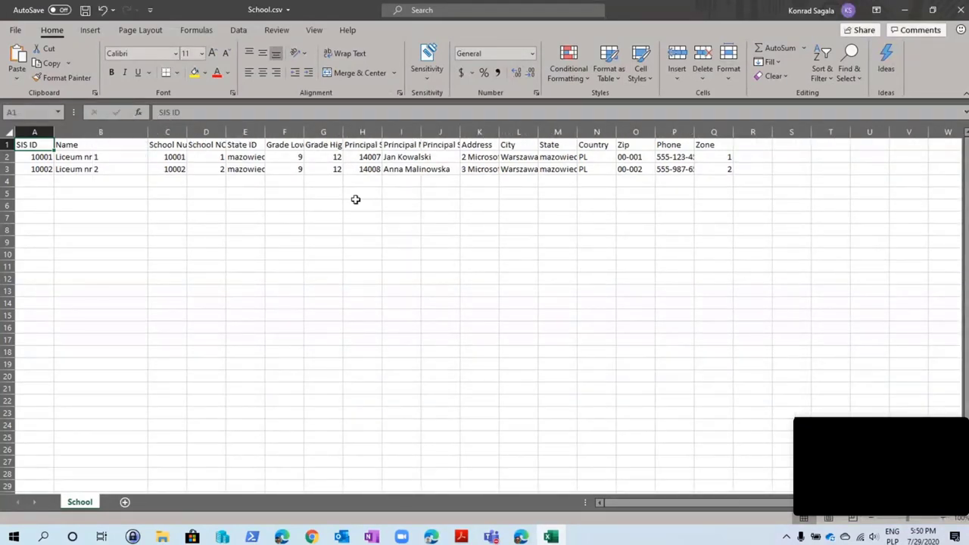
left_click_drag(421, 131, 454, 132)
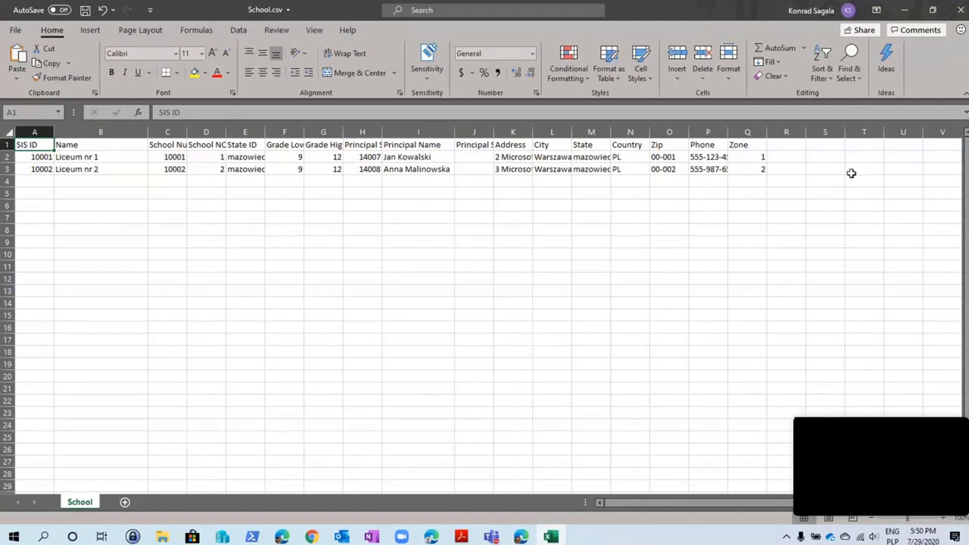
left_click(961, 12)
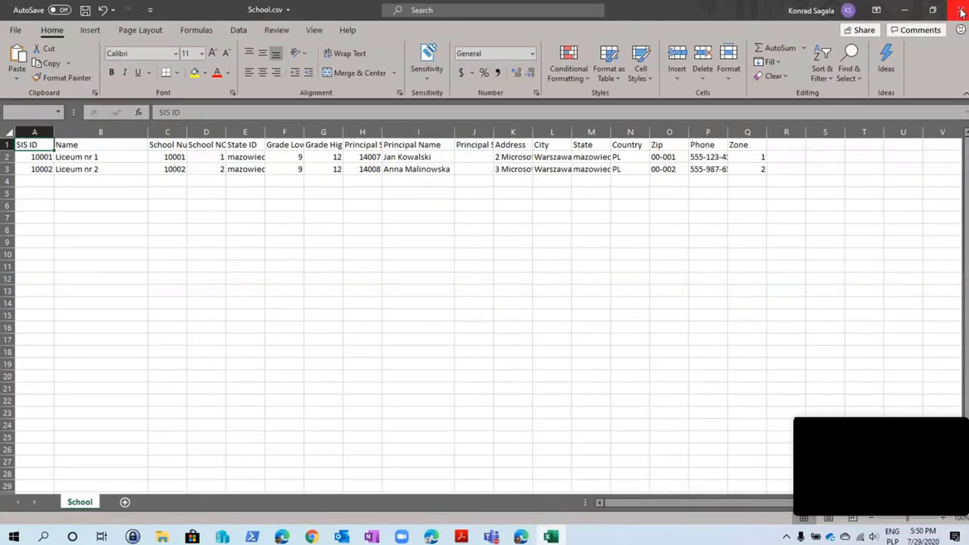
left_click(481, 282)
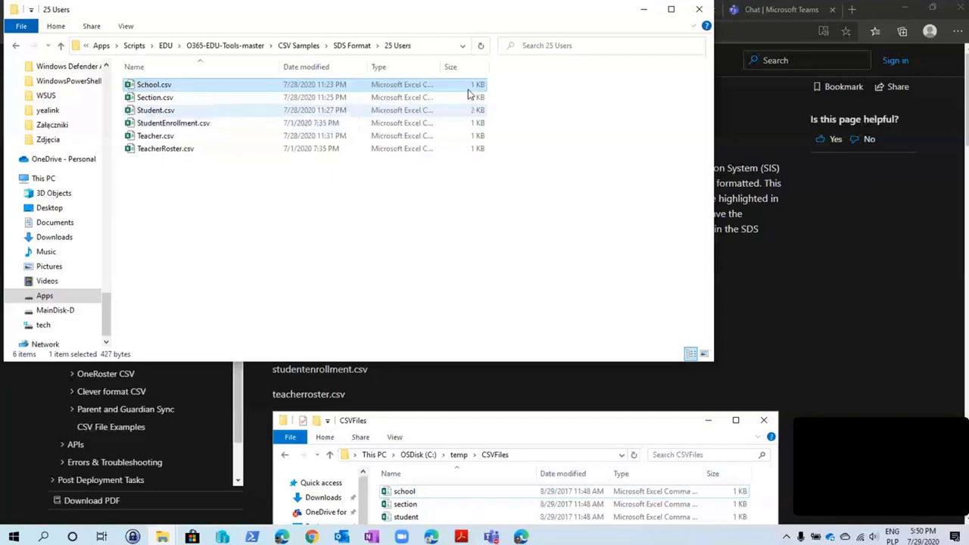
Return to the CSV File Format for SDS article and examine the required attributes in its CSV file tables
left_click(643, 15)
scroll(965, 156, "down", 2)
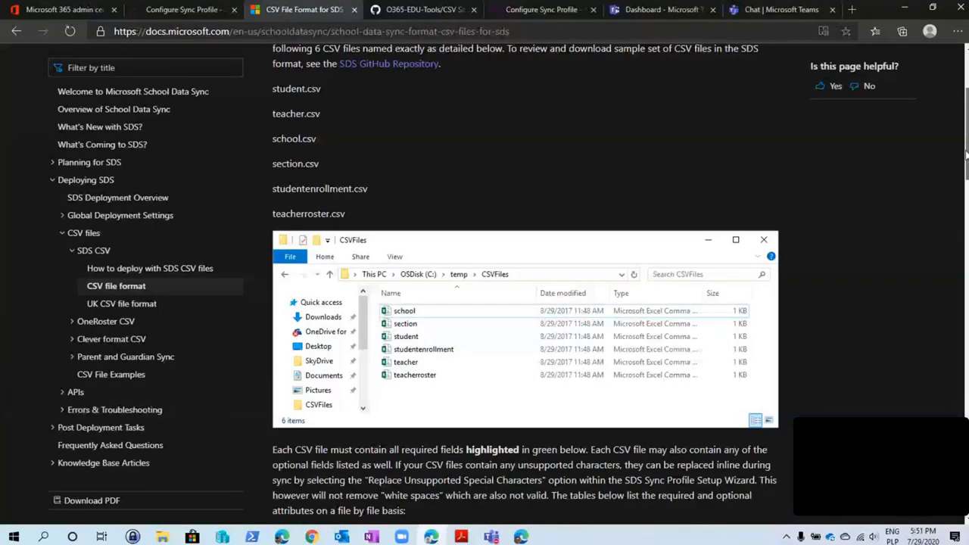
scroll(965, 156, "down", 5)
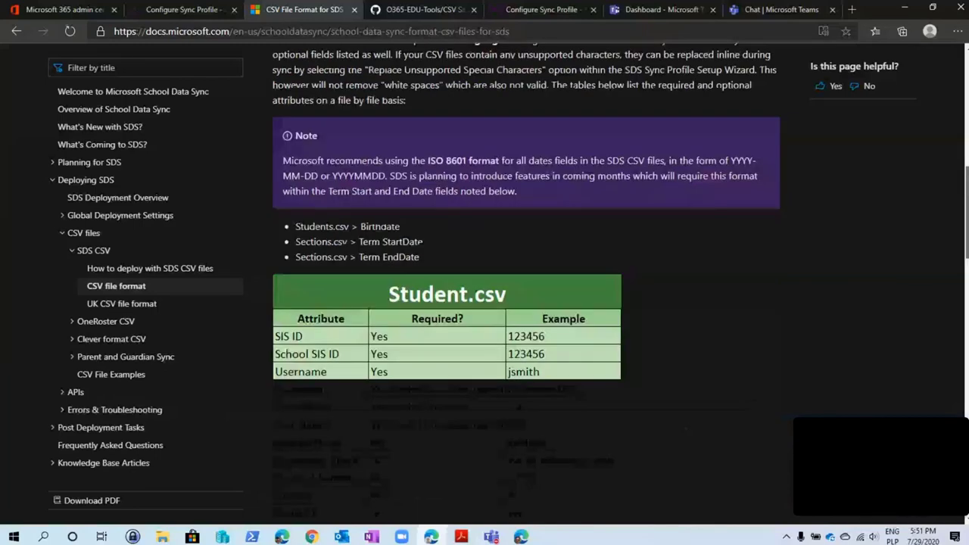
scroll(526, 288, "down", 1)
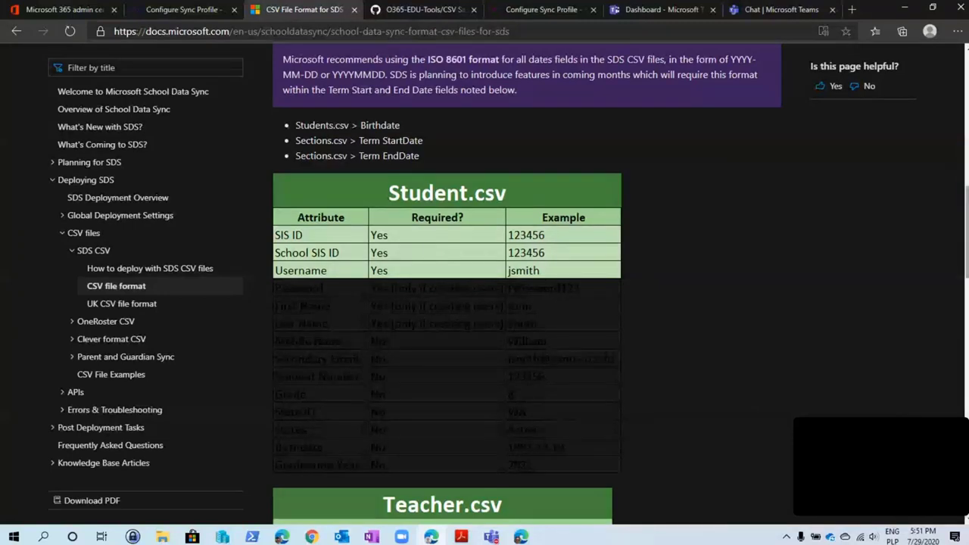
scroll(446, 287, "down", 8)
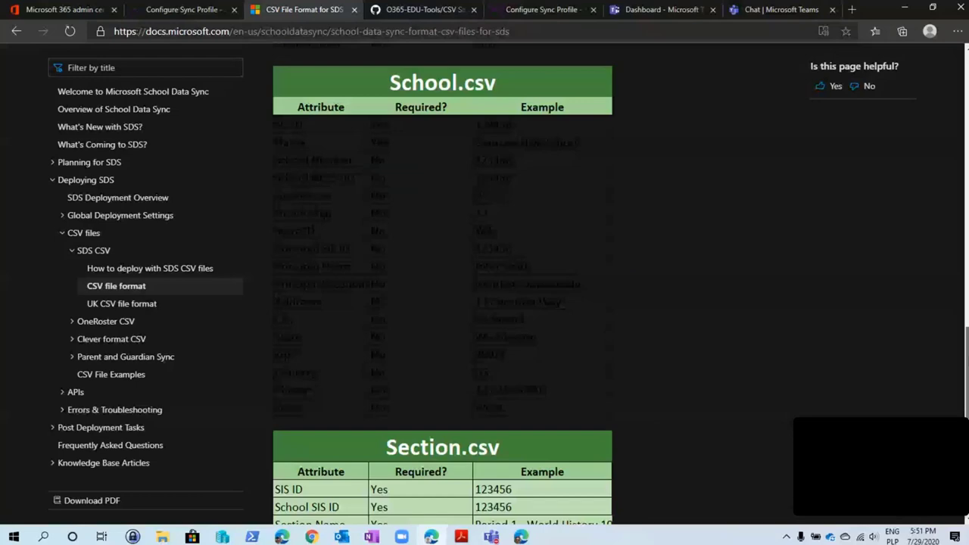
scroll(443, 288, "down", 15)
scroll(443, 287, "up", 14)
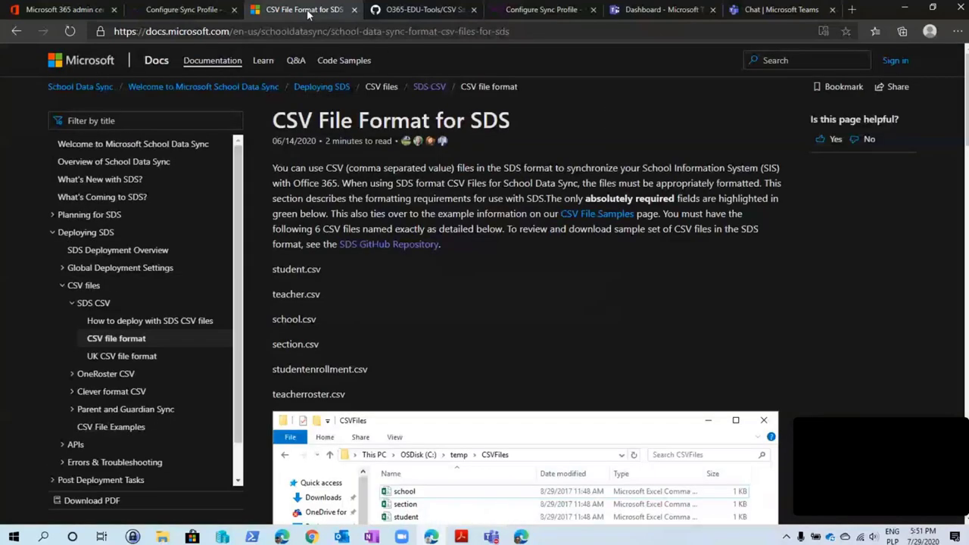
Return to the School Data Sync profile, start its setup, and choose New users in the sync options
left_click(228, 9)
left_click(215, 500)
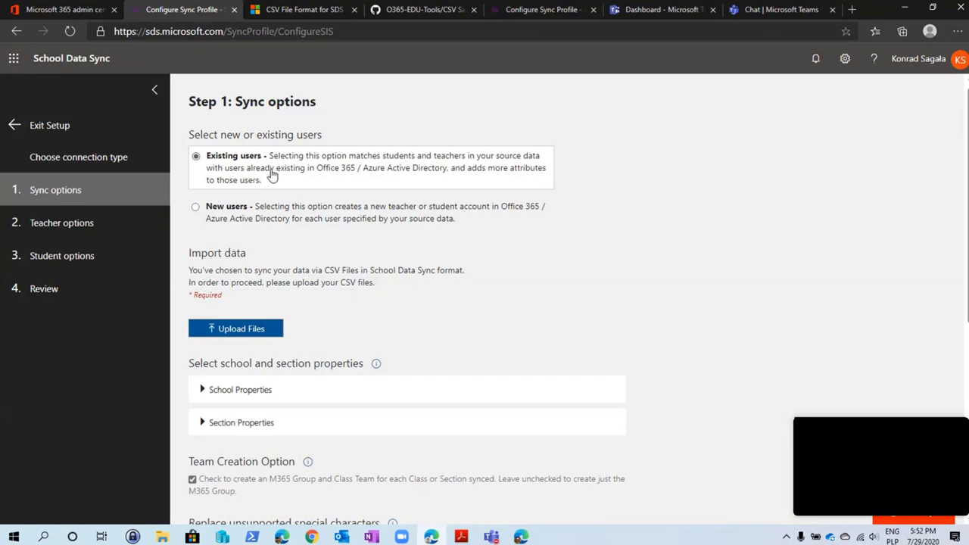
left_click(196, 208)
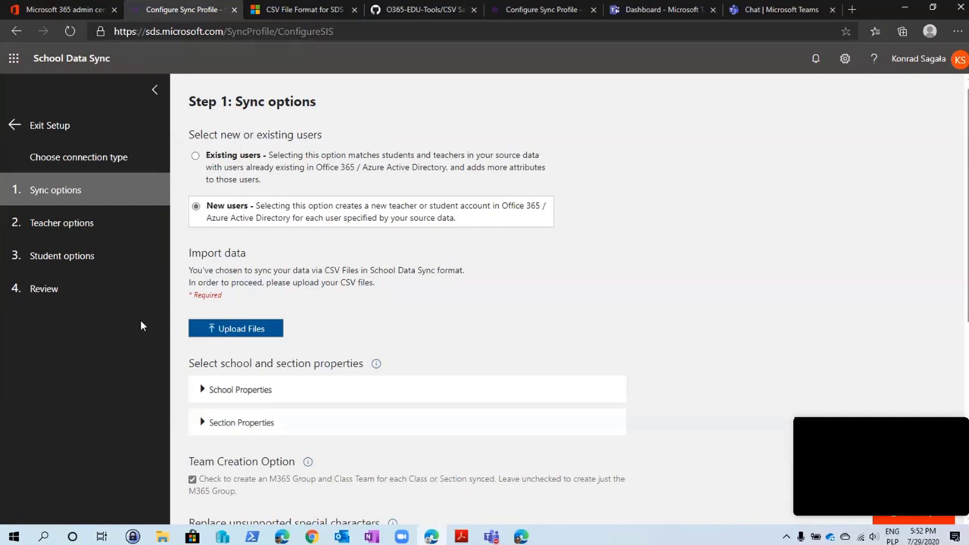
Upload the School, Section, Student, StudentEnrollment, Teacher and TeacherRoster CSV files from the 25 Users folder to the sync profile
left_click(231, 331)
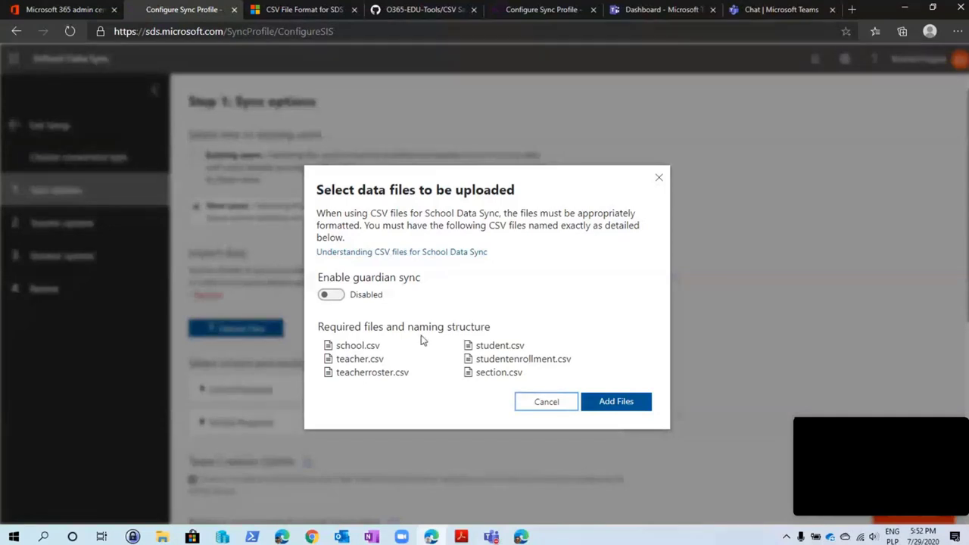
left_click(619, 402)
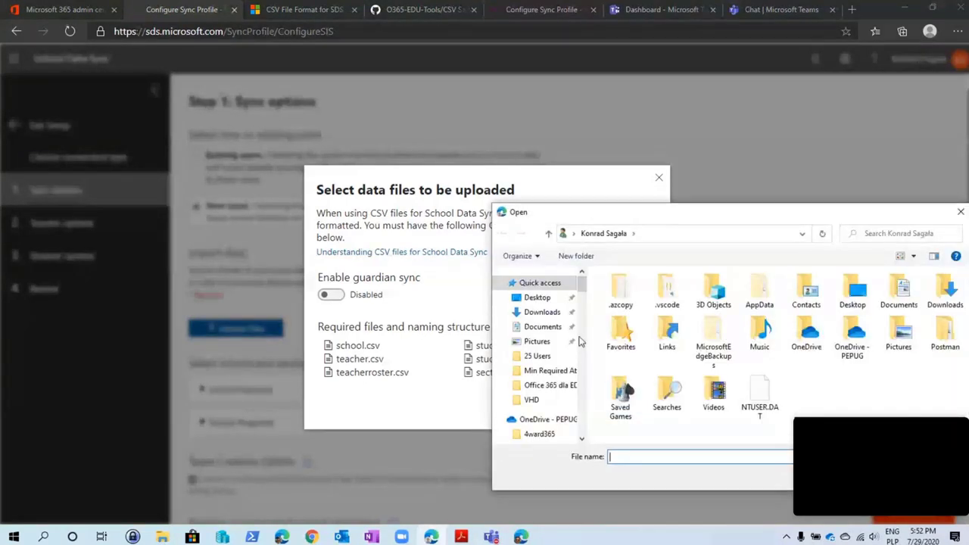
left_click(538, 356)
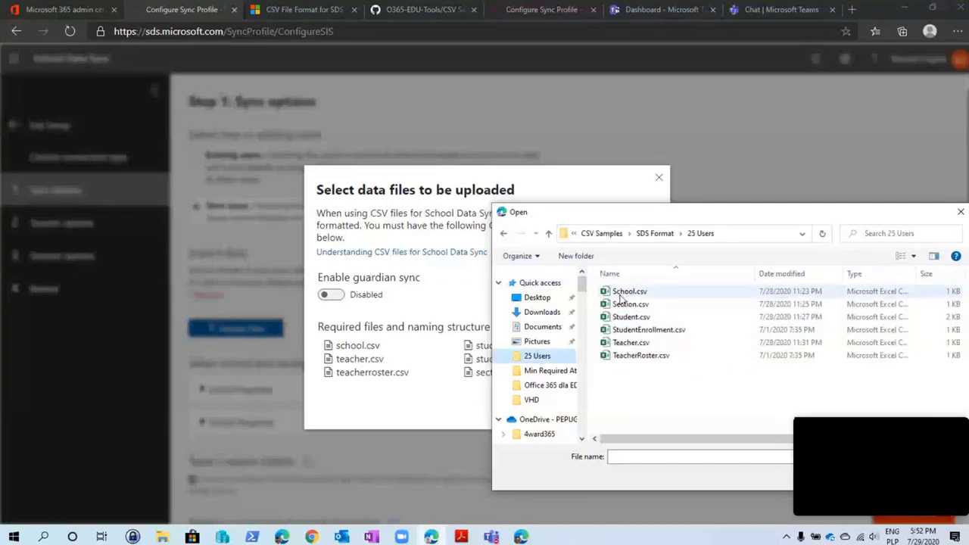
left_click(620, 295)
key("shift+Down")
key("shift+Down")
key("shift+Down")
key("shift+Down")
key("shift+Down")
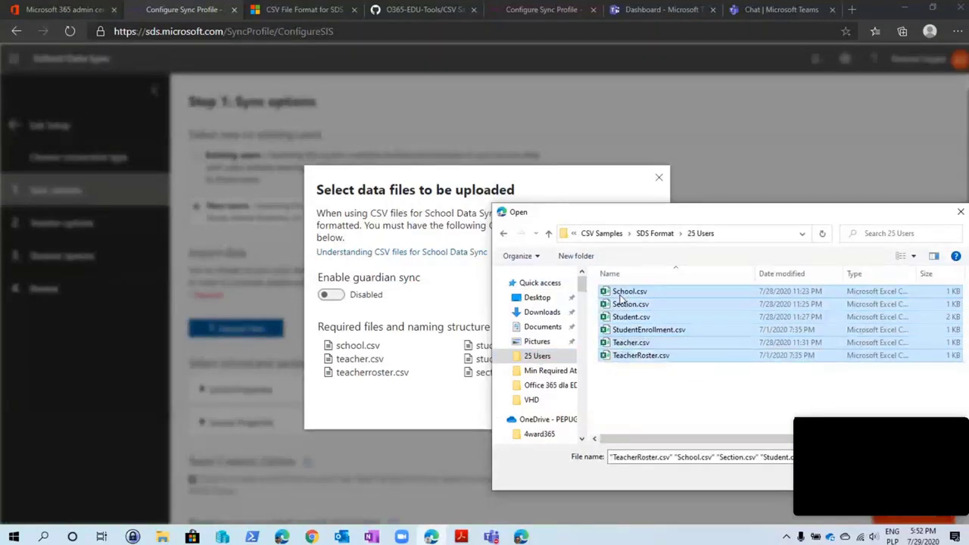
left_click_drag(591, 219, 430, 141)
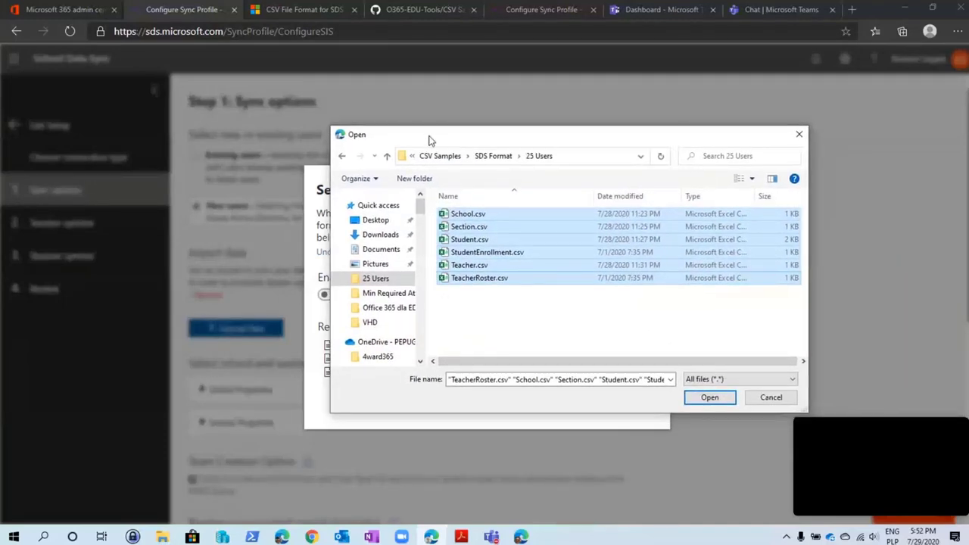
left_click(703, 400)
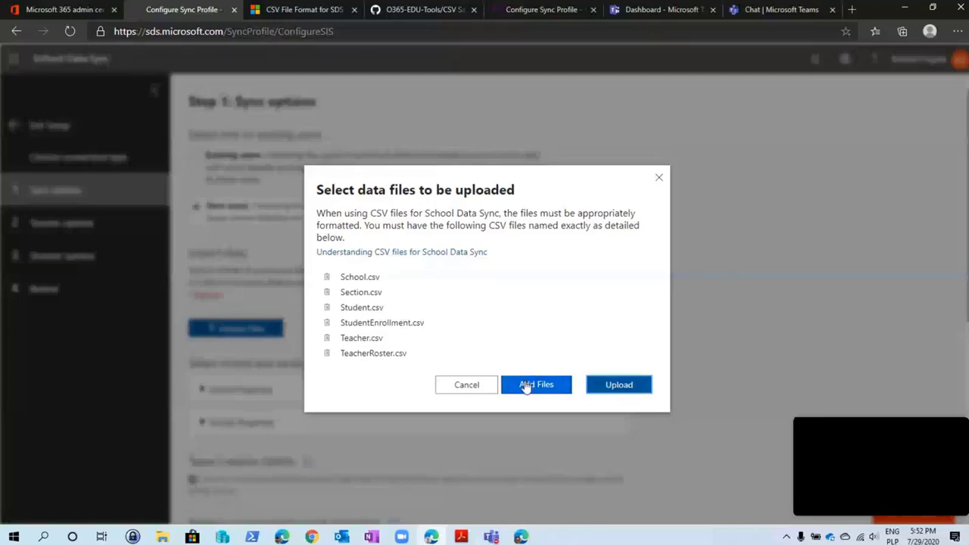
left_click(618, 385)
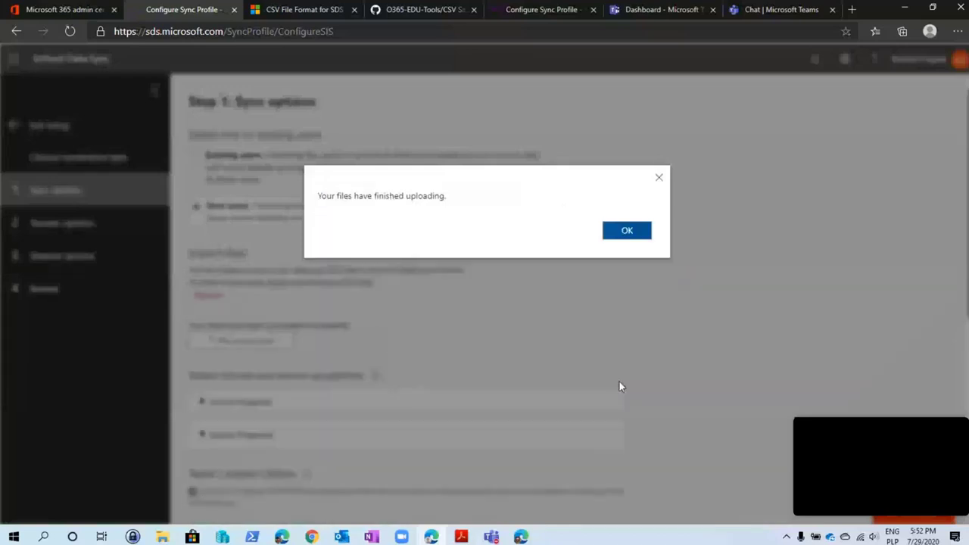
left_click(627, 231)
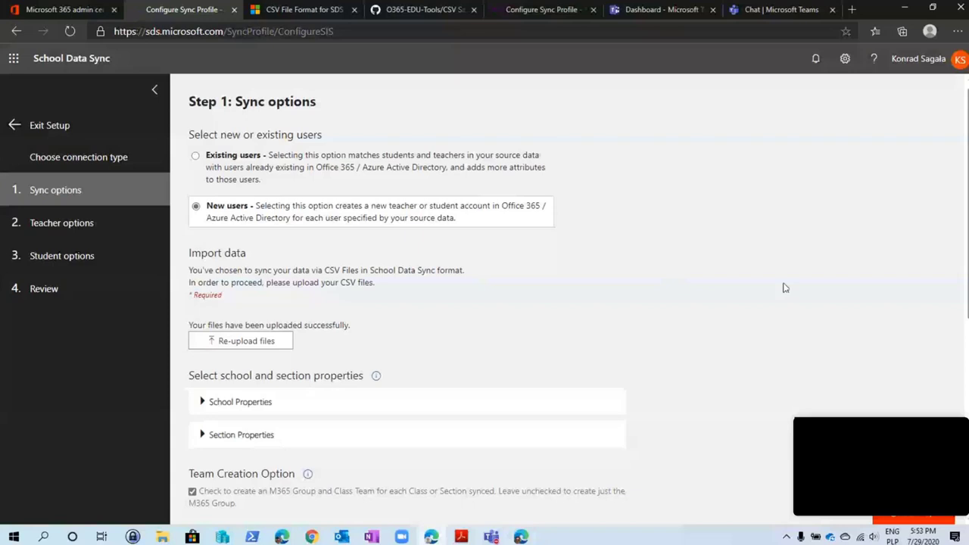
Review the selected School Properties and Section Properties in the sync options, collapsing each list again
scroll(367, 120, "down", 3)
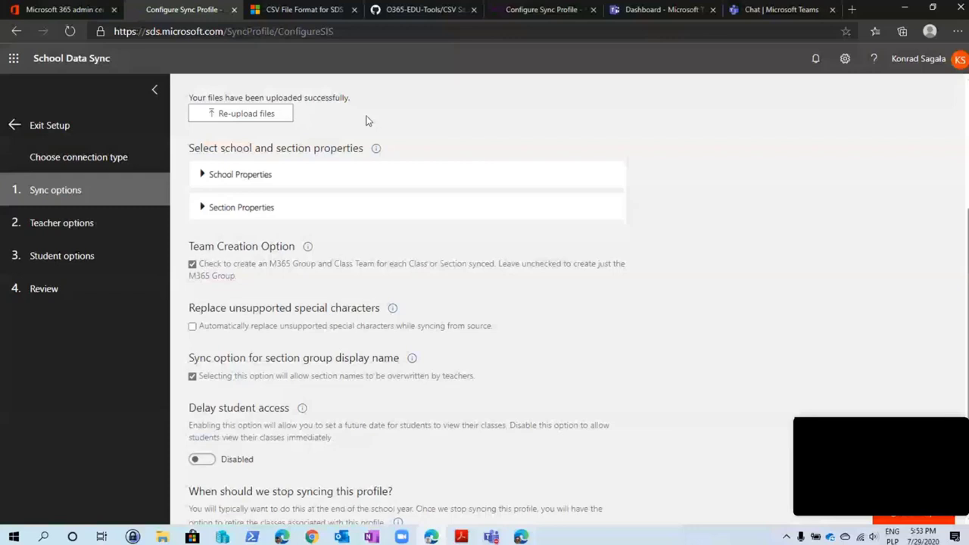
left_click(203, 174)
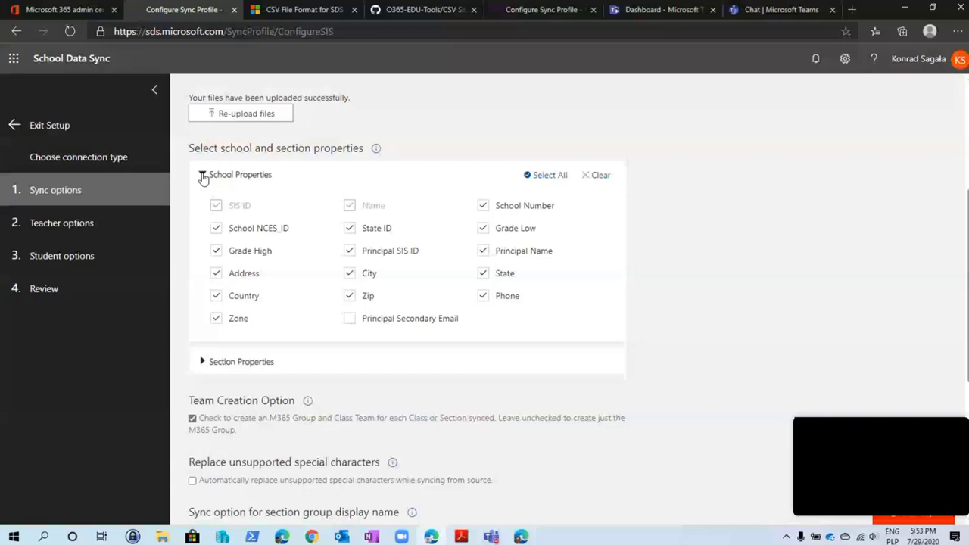
left_click(202, 175)
left_click(202, 207)
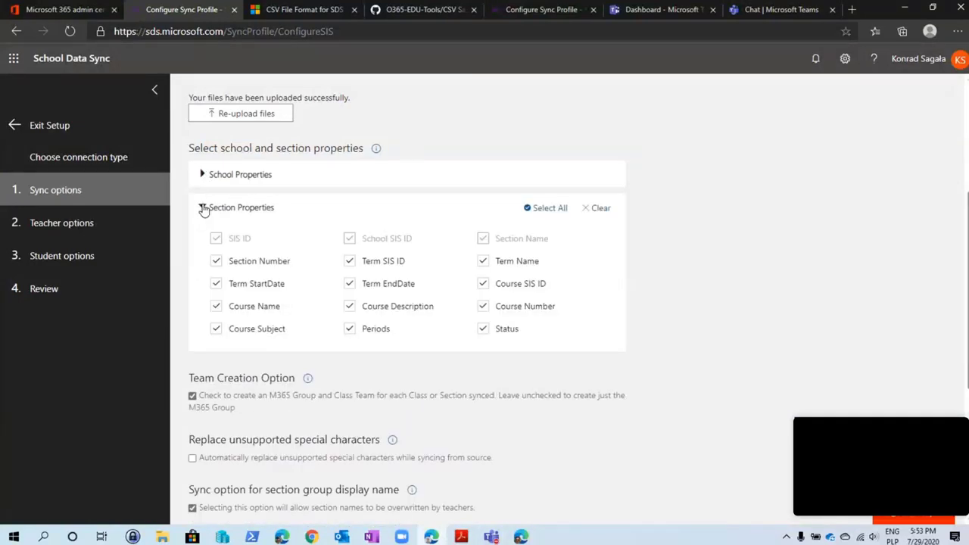
left_click(202, 207)
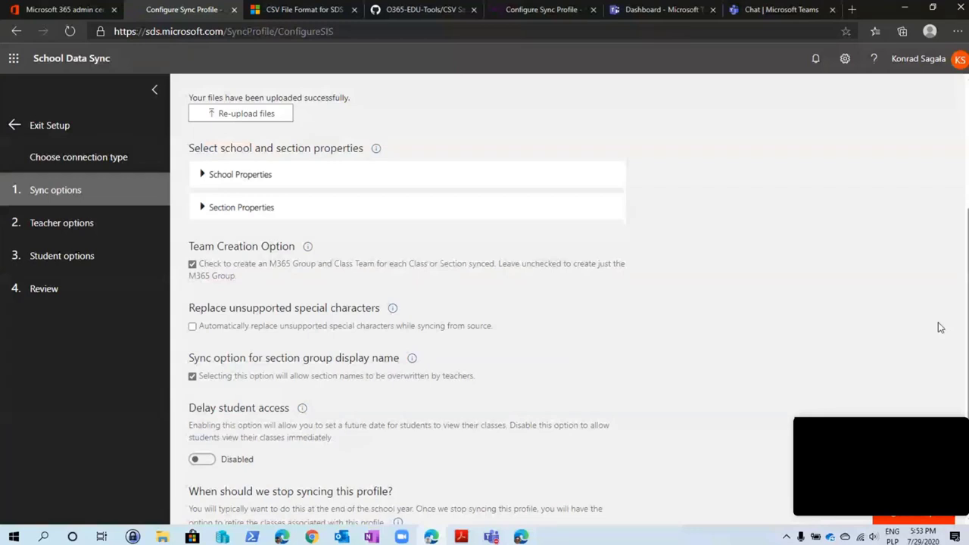
Set the date to stop syncing the profile to 08/31/2020
scroll(229, 178, "down", 1)
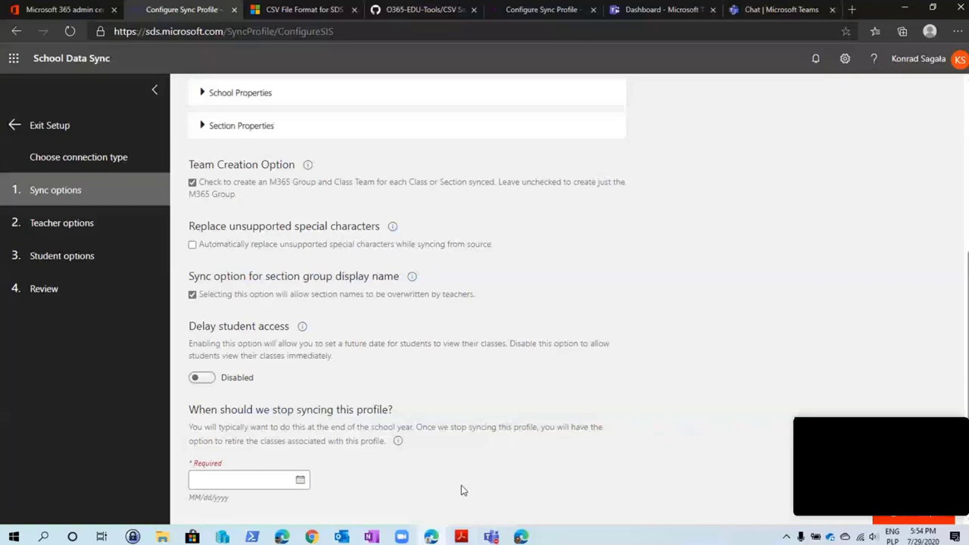
left_click(299, 480)
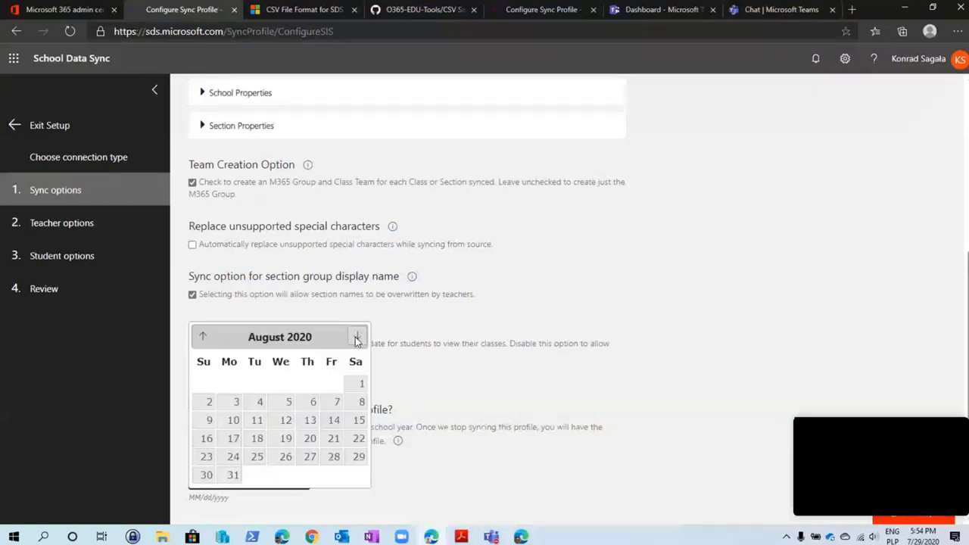
left_click(234, 475)
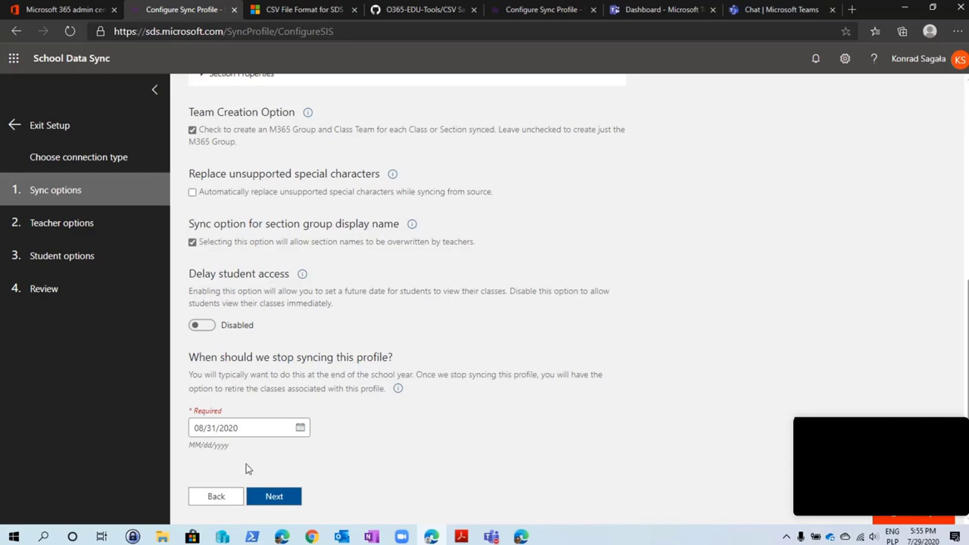
Continue to the teacher options and review the selected Teacher Properties and the available domains for teachers
left_click(272, 497)
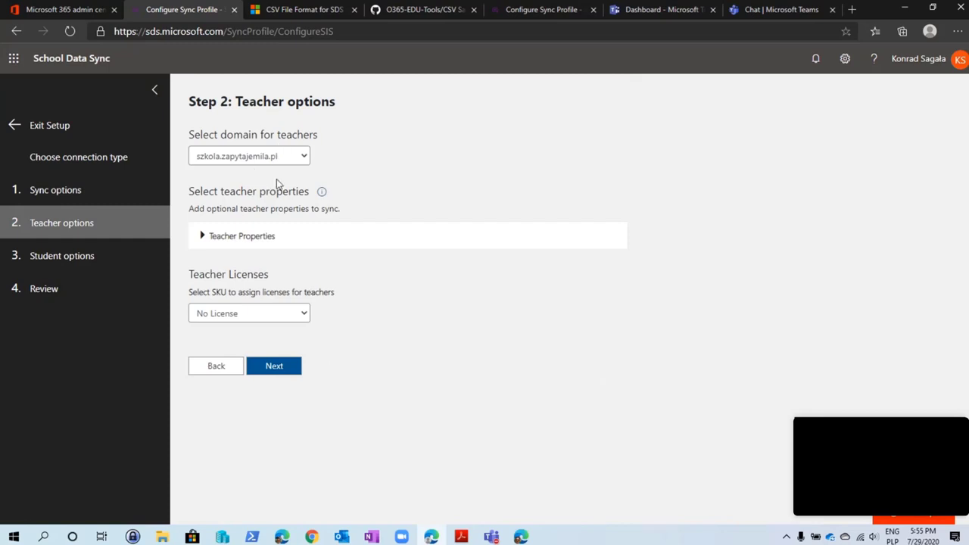
left_click(203, 236)
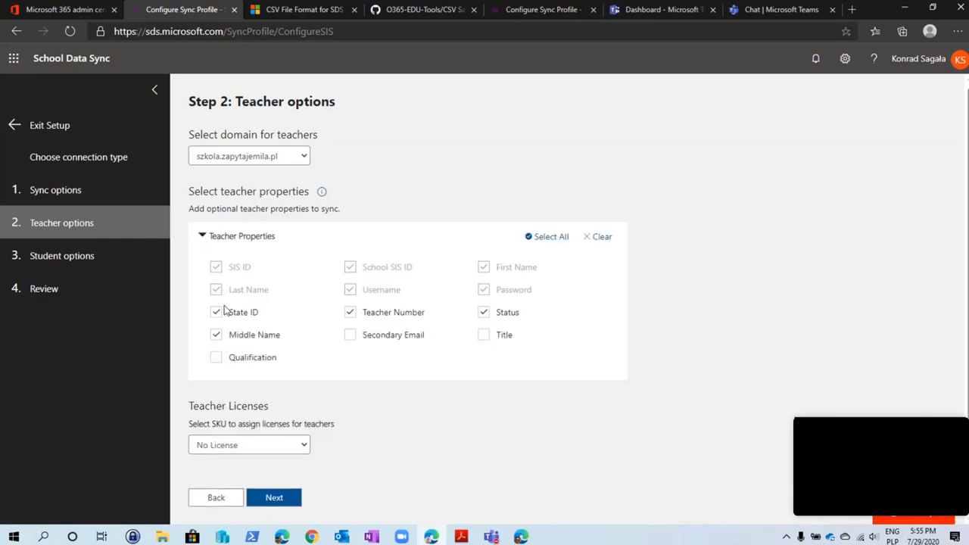
left_click(202, 235)
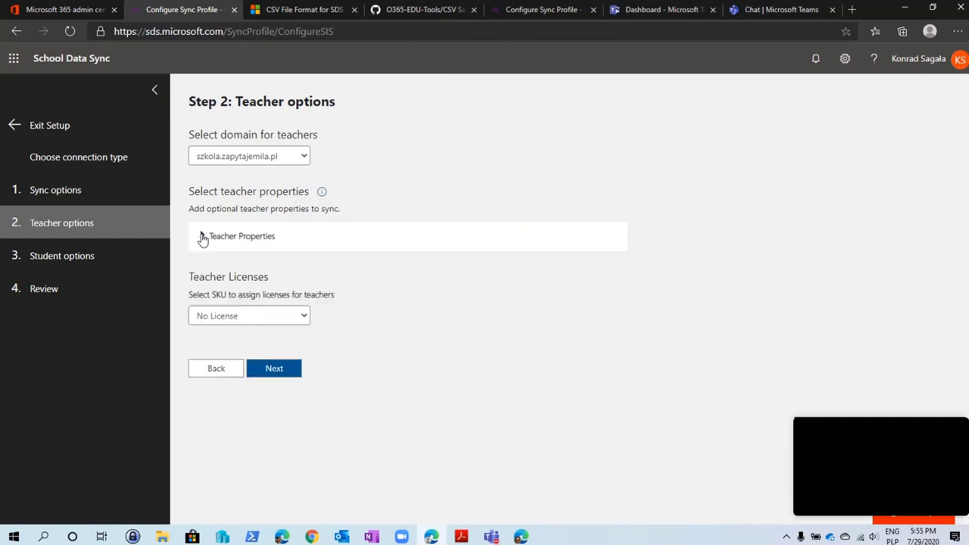
left_click(304, 157)
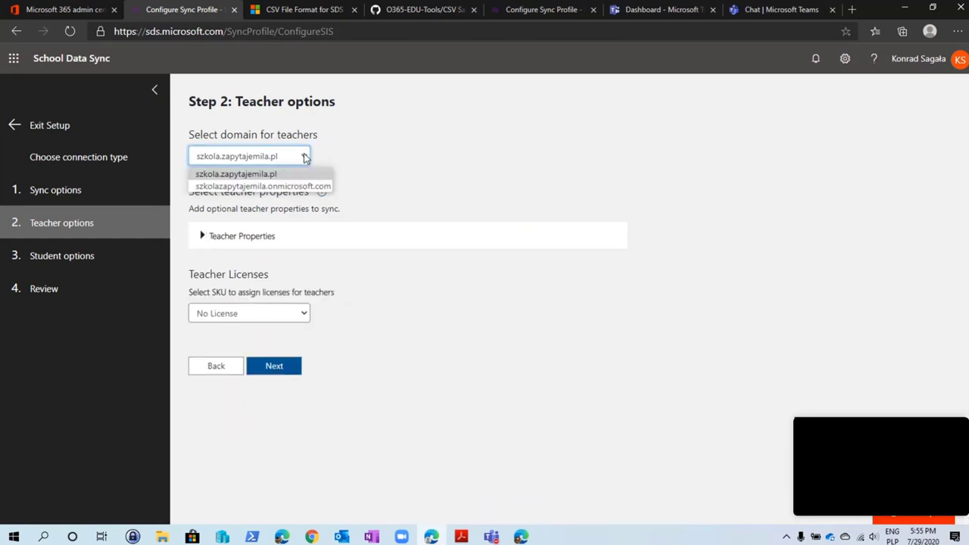
left_click(304, 157)
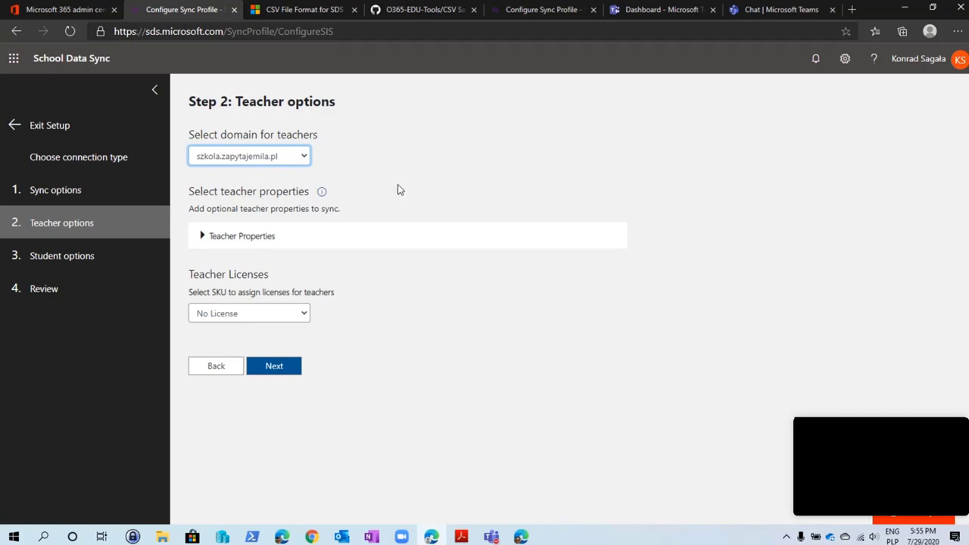
Assign the STANDARDWOFFPACK_FACULTY license to teachers and continue to the student options
left_click(304, 315)
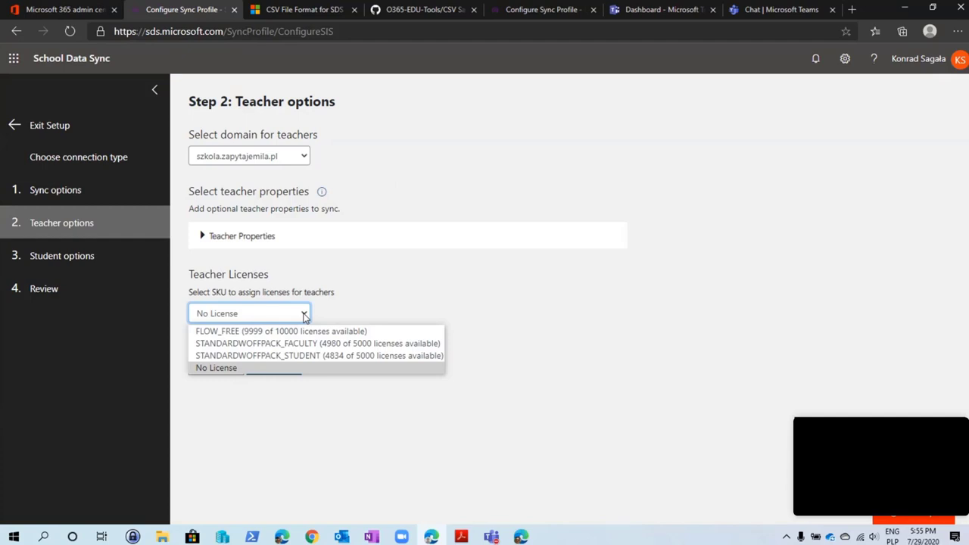
left_click(293, 343)
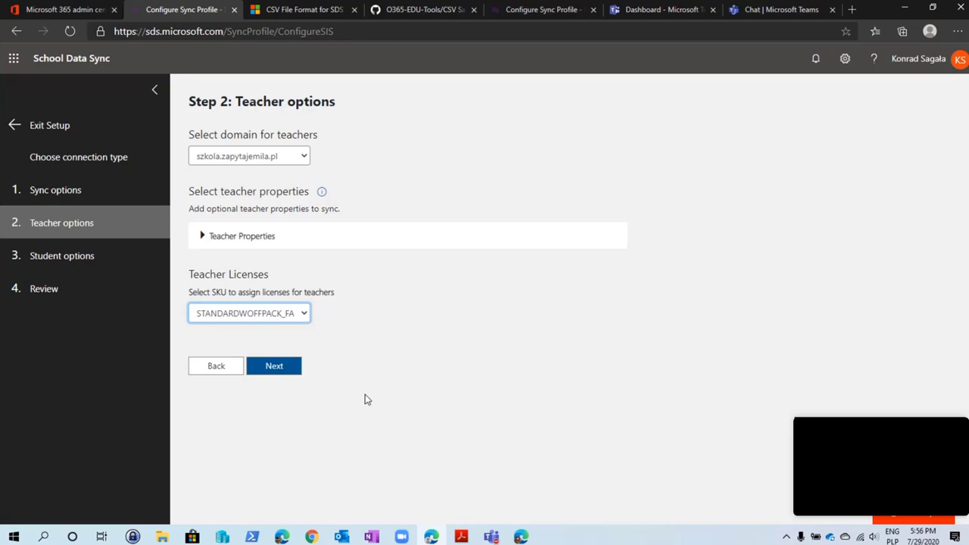
left_click(272, 366)
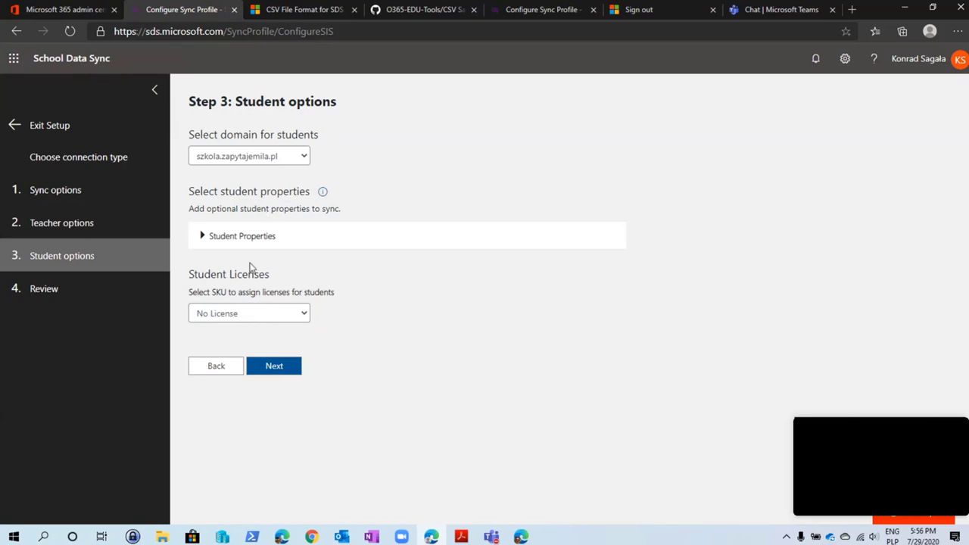
Assign the STANDARDWOFFPACK_STUDENT license to students and create the szkolaEmila sync profile from the review
left_click(305, 313)
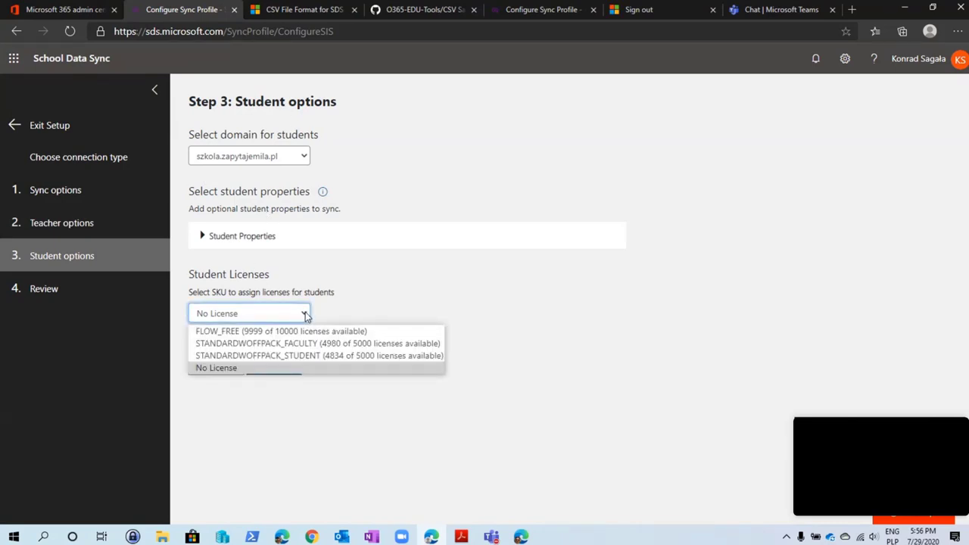
left_click(301, 356)
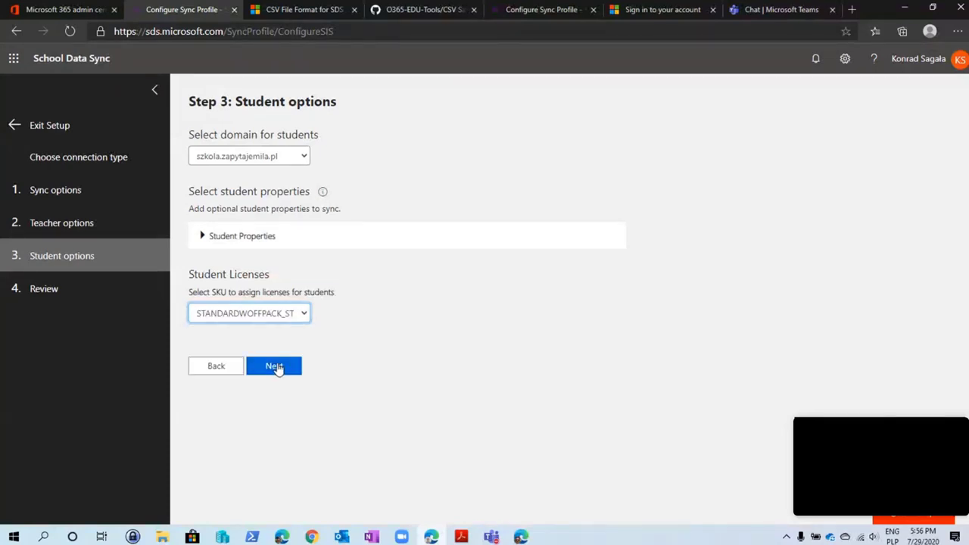
left_click(274, 366)
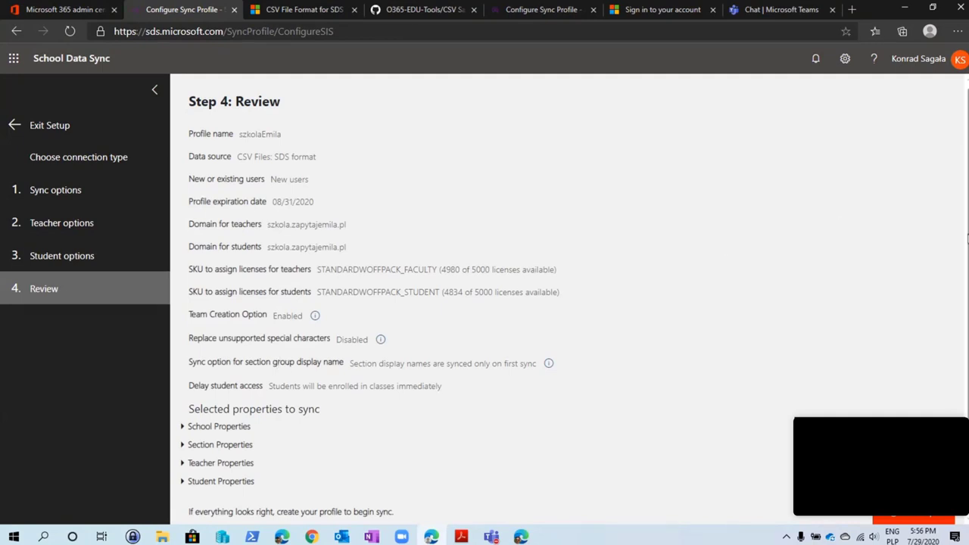
right_click(966, 117)
left_click(553, 376)
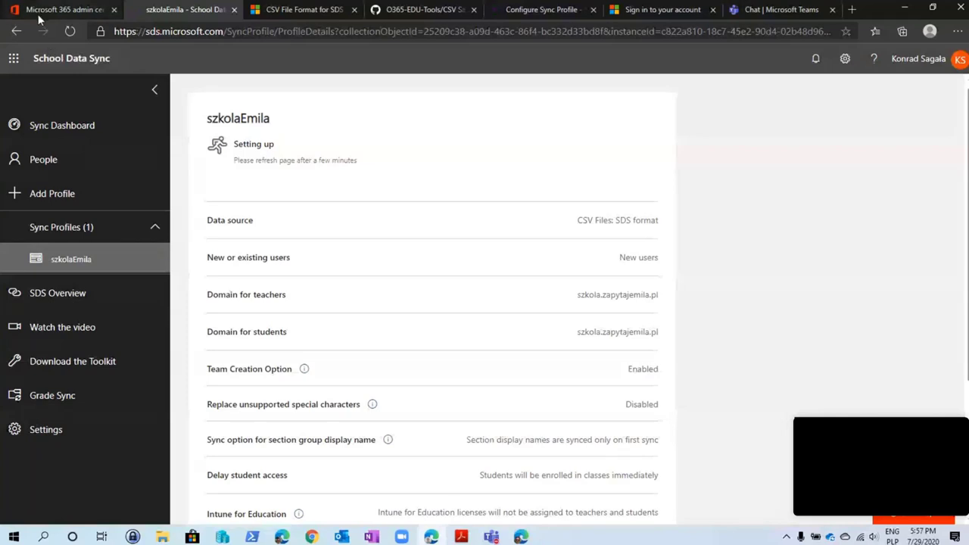
Switch to the Microsoft 365 admin center, request the active users list, and sign in again with the school account, choosing to stay signed in
left_click(60, 10)
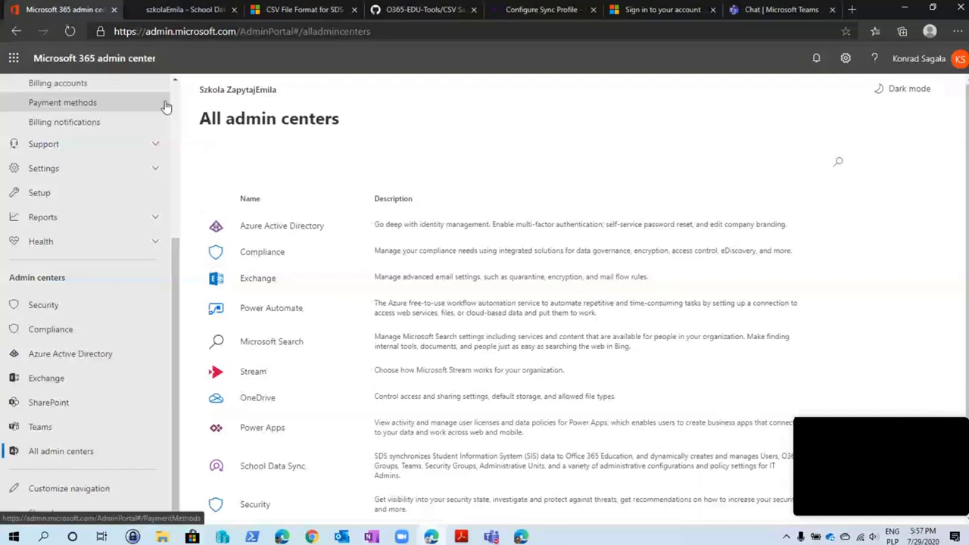
scroll(144, 121, "up", 4)
left_click(87, 136)
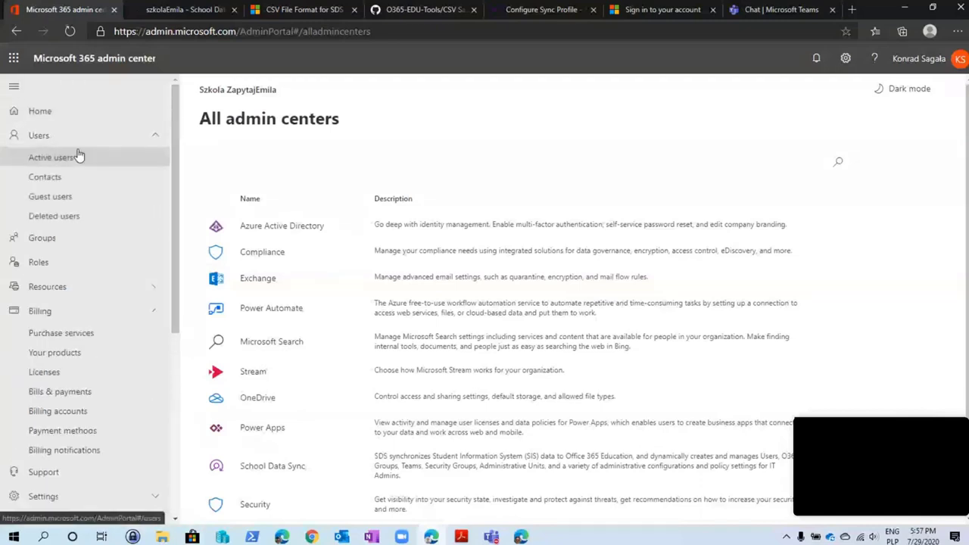
left_click(68, 156)
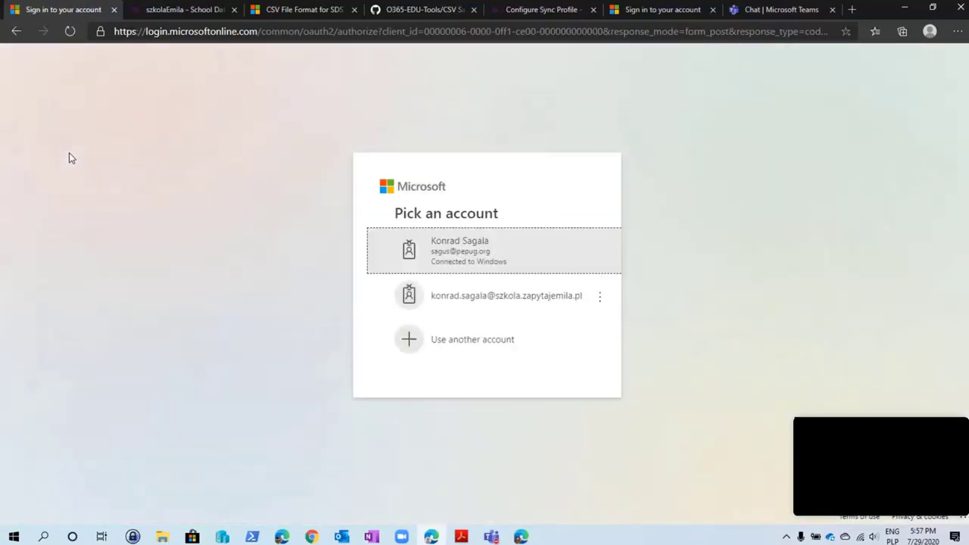
left_click(464, 296)
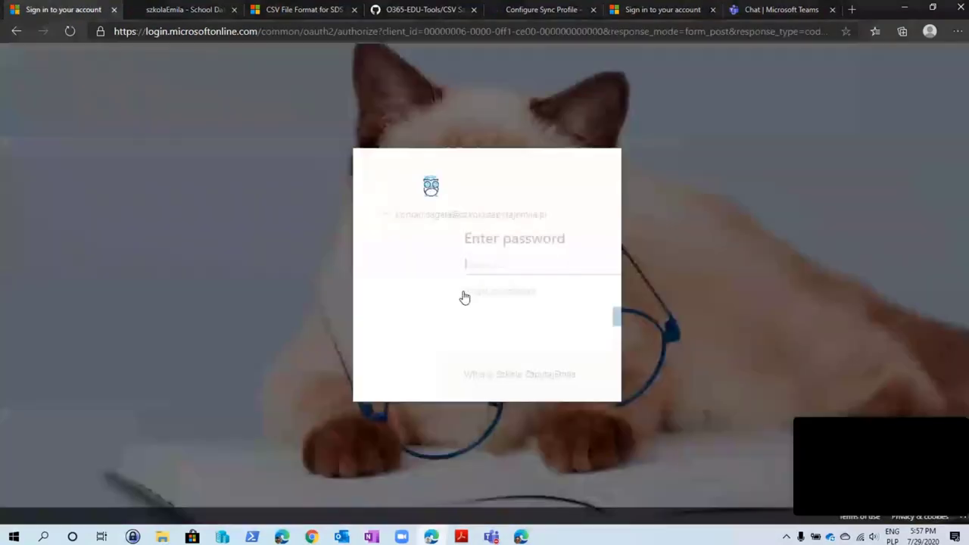
left_click(563, 320)
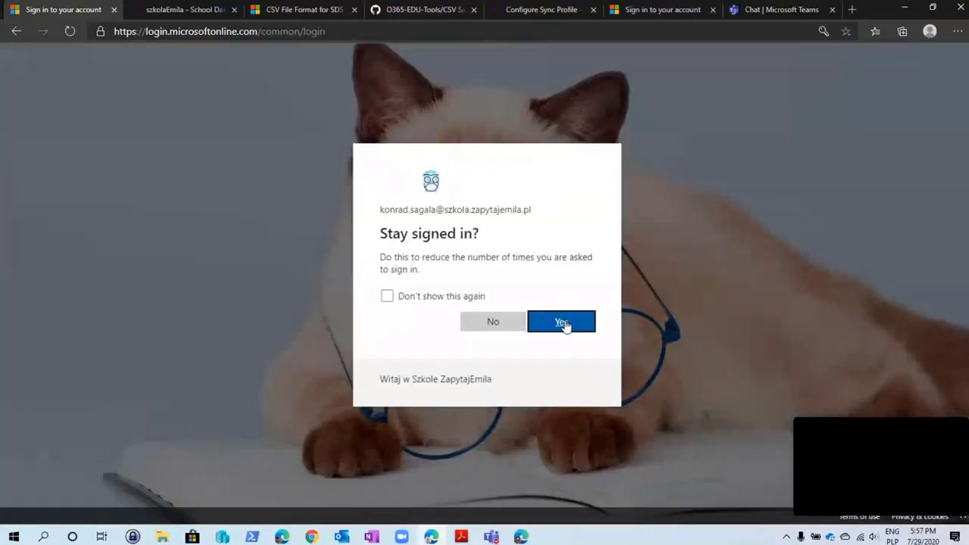
left_click(562, 321)
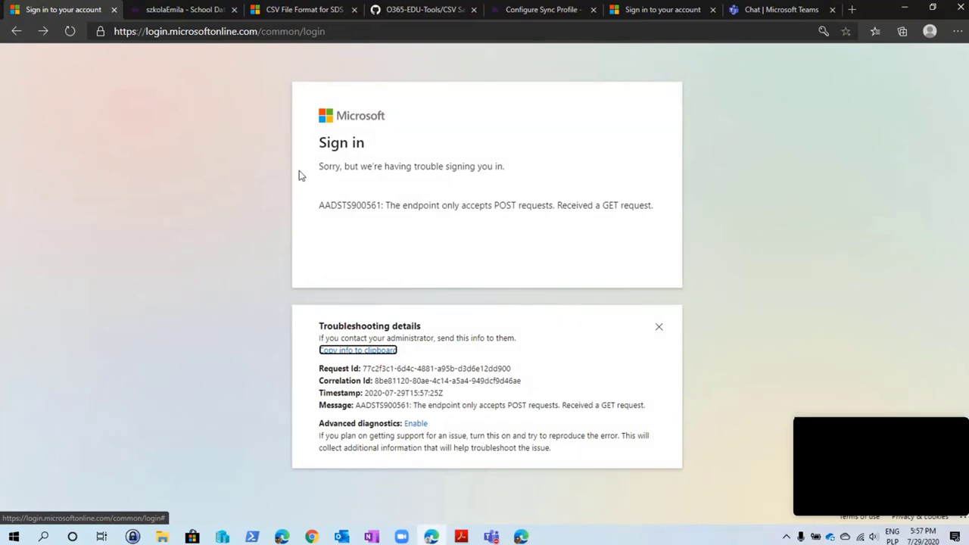
Leave the sign-in error page and reload the Microsoft 365 admin center home page by shortening the admin.microsoft.com/AdminPortal address
left_click(18, 32)
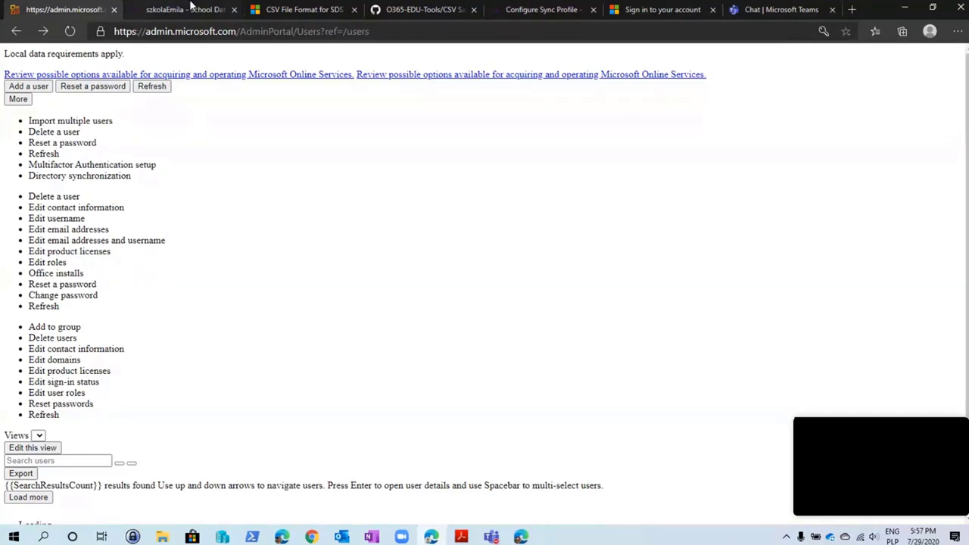
left_click(396, 29)
key("End")
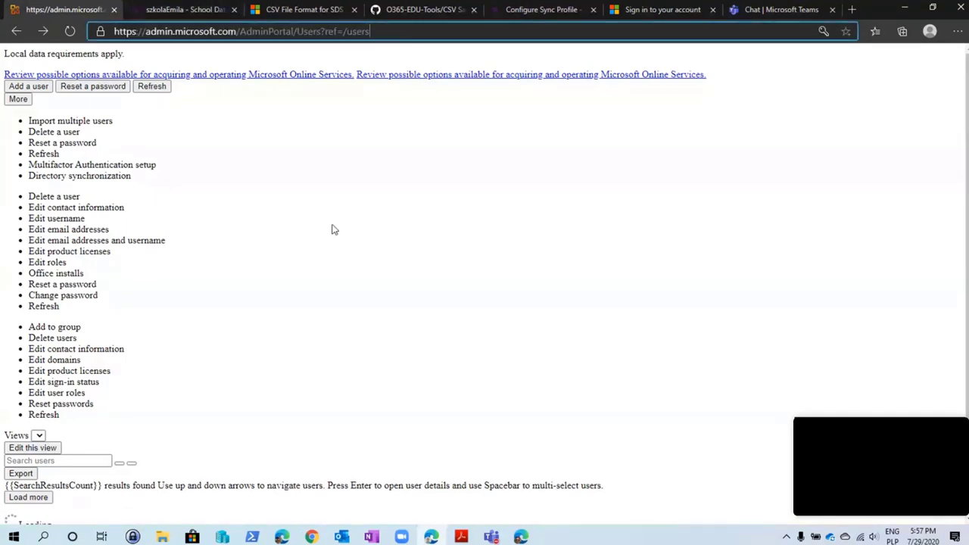
key("BackSpace")
key("BackSpace")
key("BackSpace")
key("BackSpace")
key("BackSpace")
key("BackSpace")
key("BackSpace")
key("BackSpace")
key("BackSpace")
key("BackSpace")
key("BackSpace")
key("BackSpace")
key("BackSpace")
key("BackSpace")
key("BackSpace")
key("BackSpace")
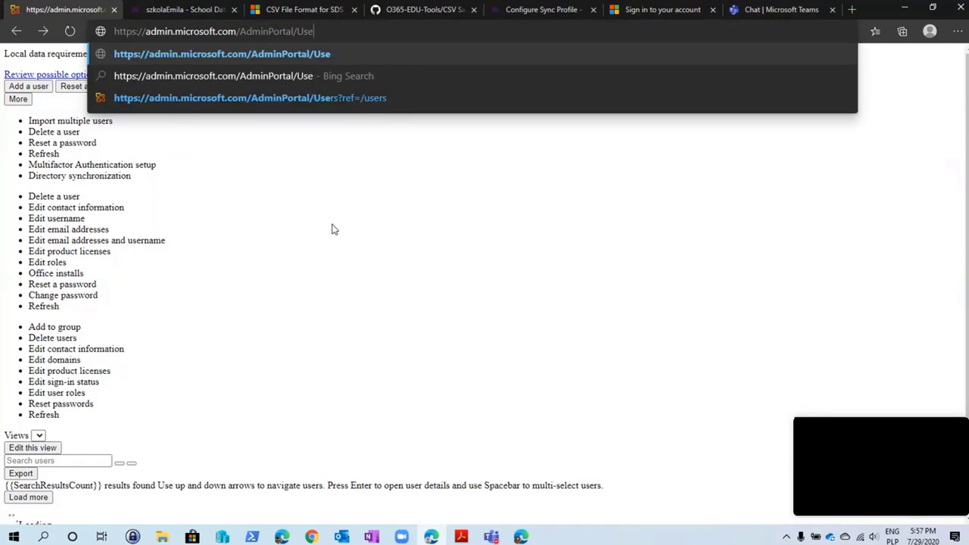
key("Return")
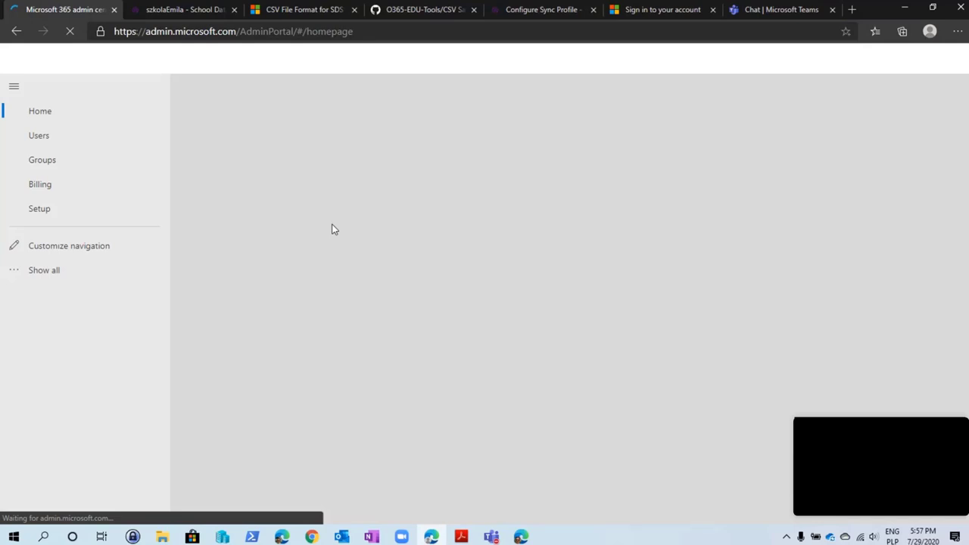
Open the active users list and examine the users' usernames and assigned licenses
left_click(39, 135)
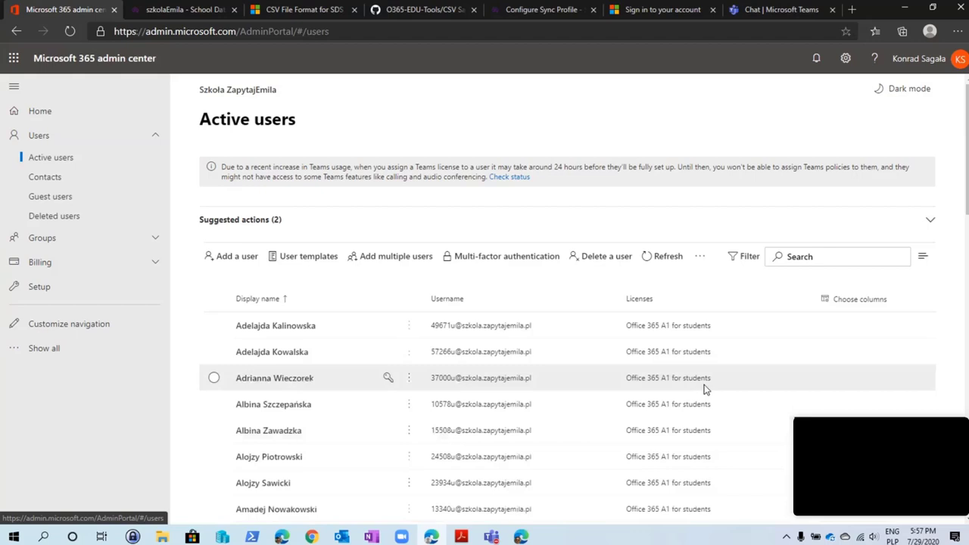
left_click_drag(966, 143, 966, 223)
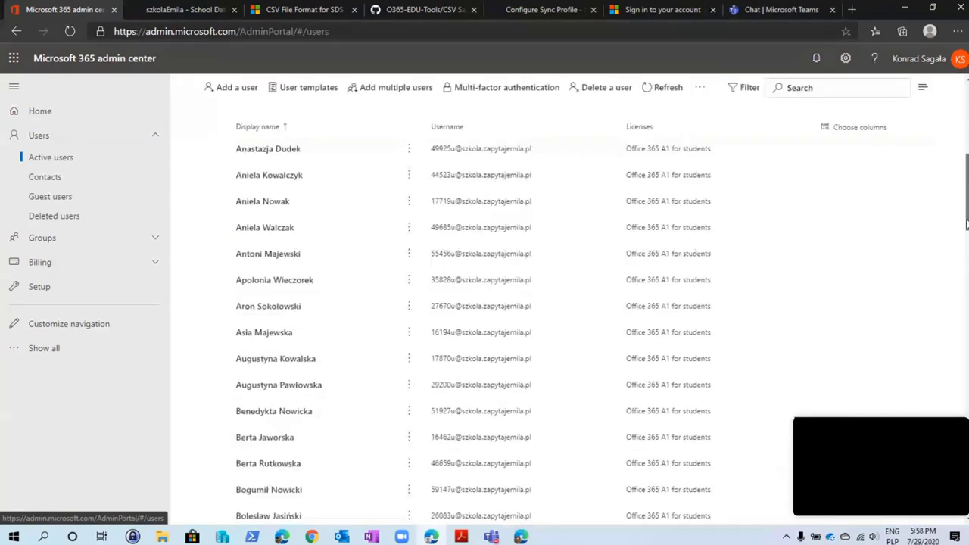
left_click_drag(965, 223, 966, 155)
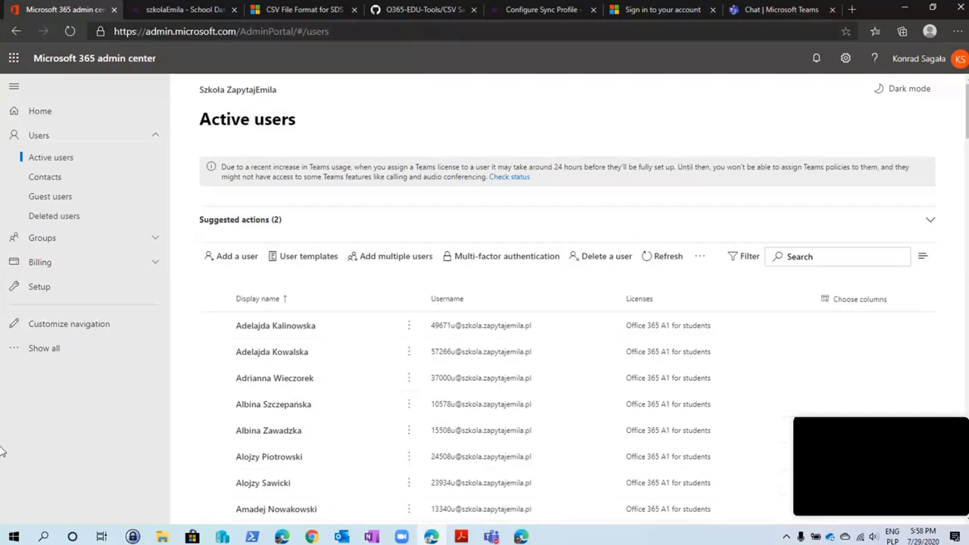
Return to the szkolaEmila profile in School Data Sync and refresh its setup status
left_click(161, 16)
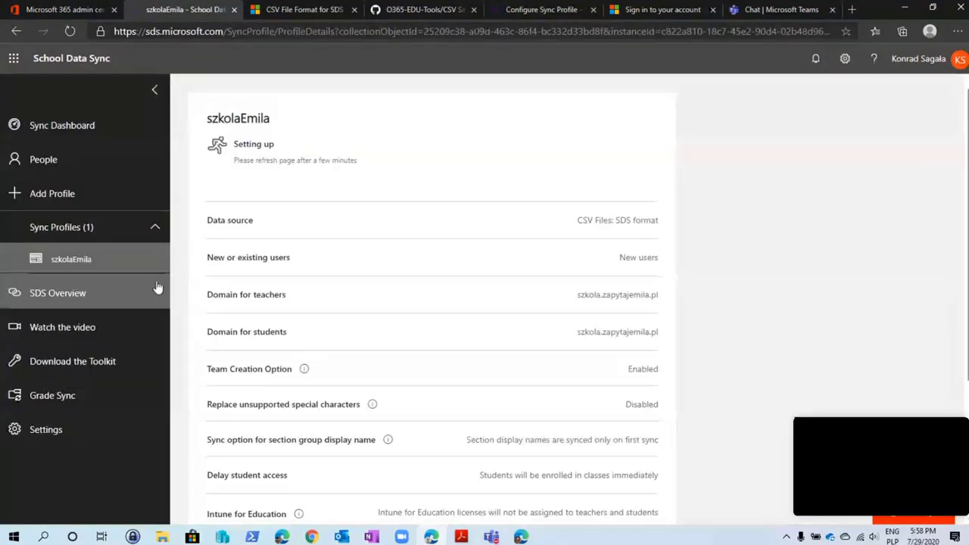
left_click(69, 31)
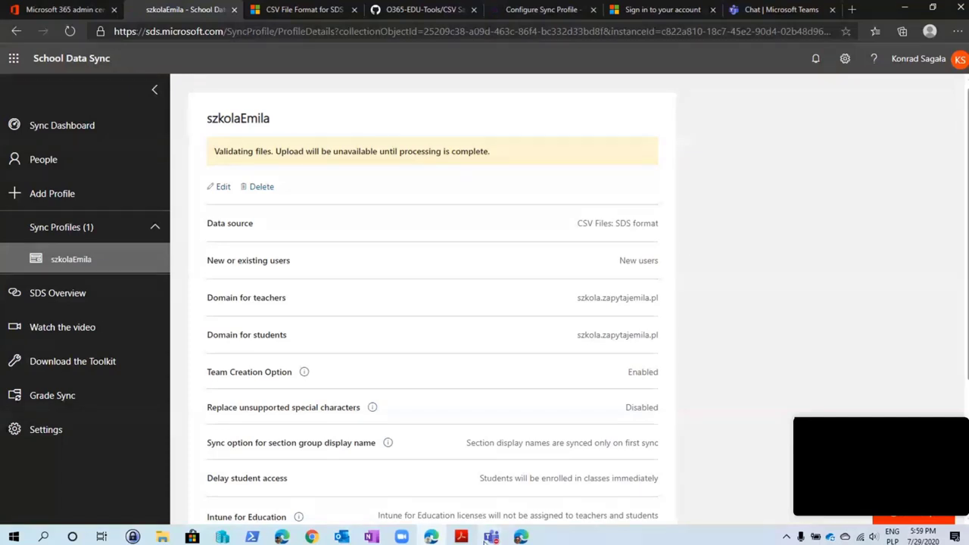
Switch to the other browser window, examine the team statuses in the Teams admin center, and check the team list in Microsoft Teams
left_click(520, 537)
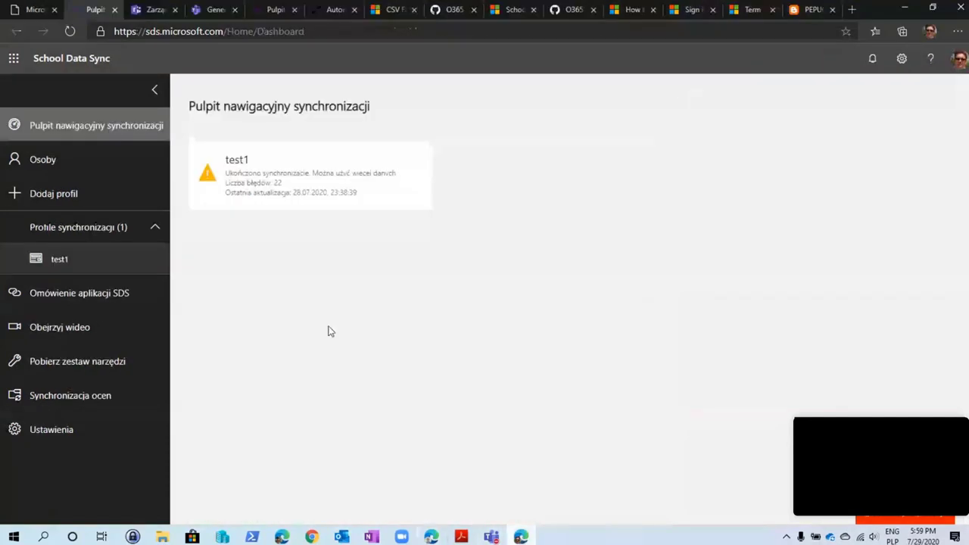
left_click(140, 11)
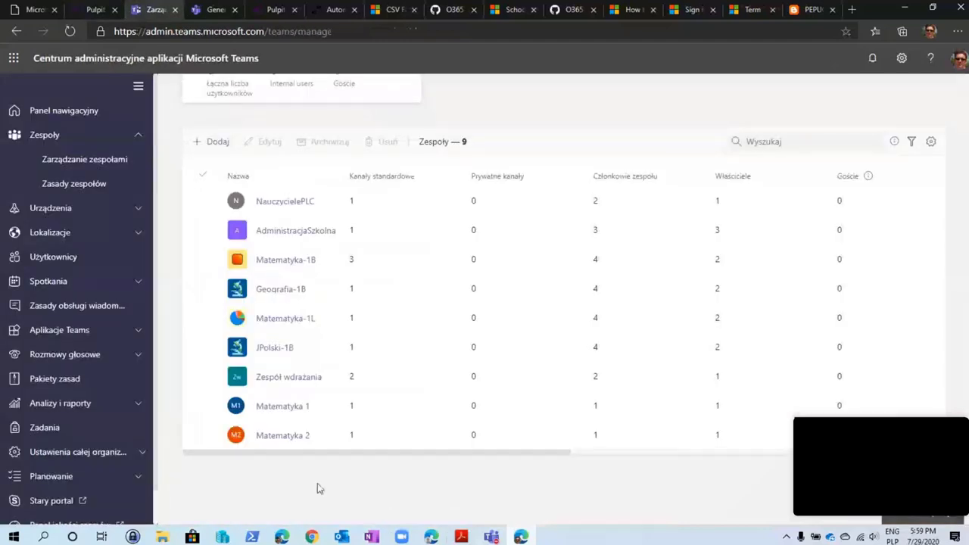
left_click_drag(348, 456, 486, 456)
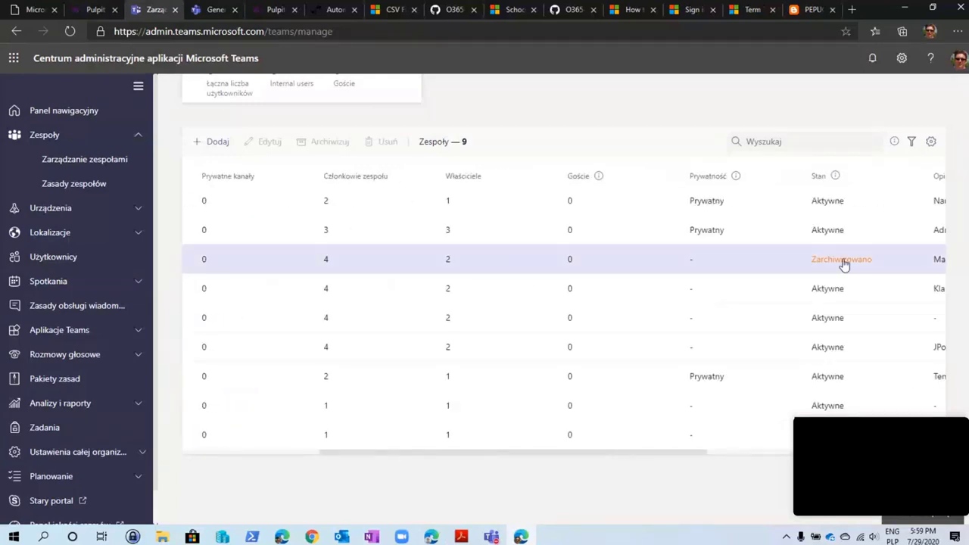
left_click_drag(621, 458, 487, 480)
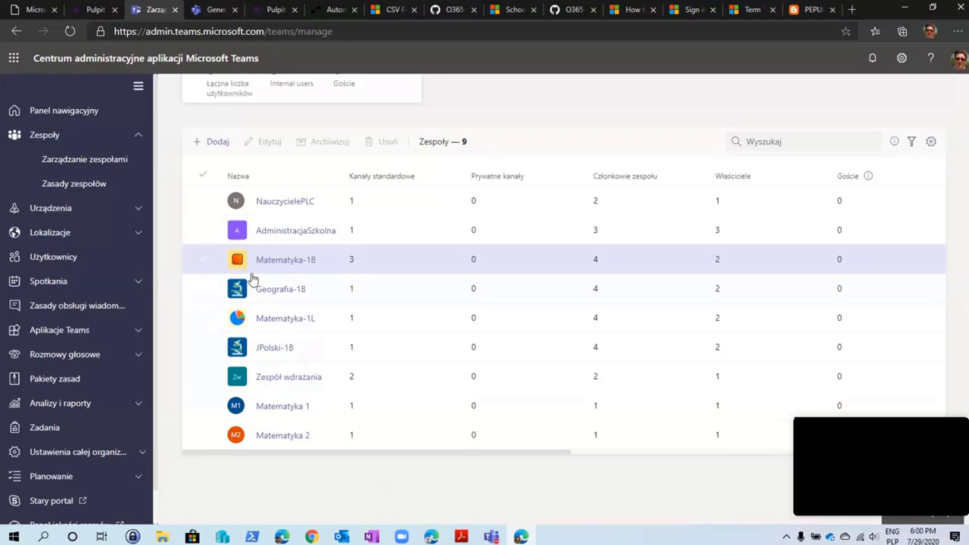
left_click_drag(273, 455, 242, 454)
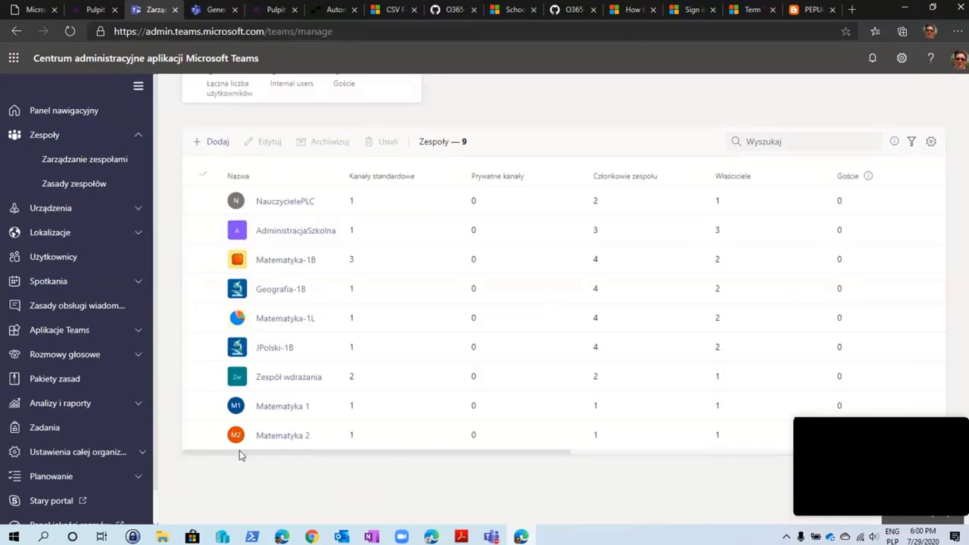
left_click(213, 11)
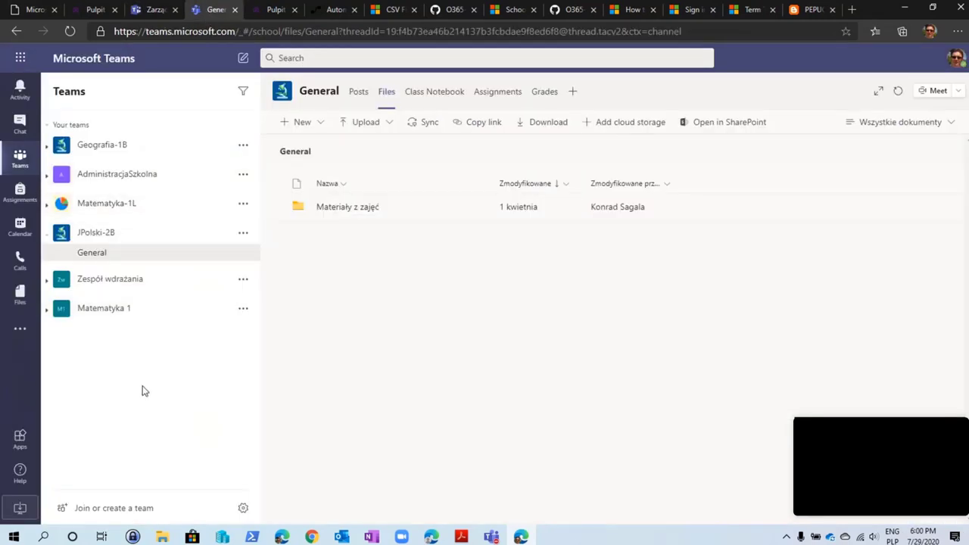
Archive the Matematyka-1L team in the Teams admin center with its SharePoint site read-only for members, and check the team list in Microsoft Teams
left_click(144, 12)
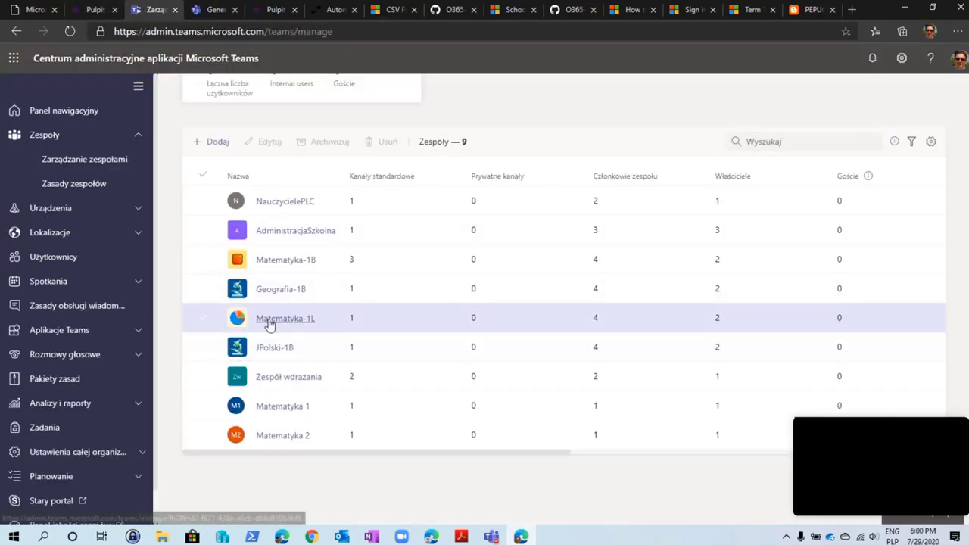
left_click(202, 319)
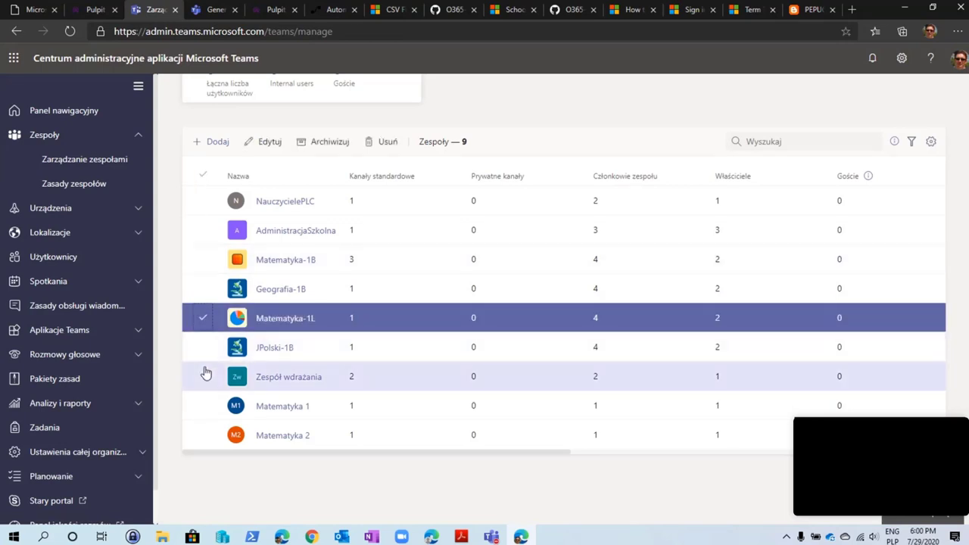
left_click(330, 142)
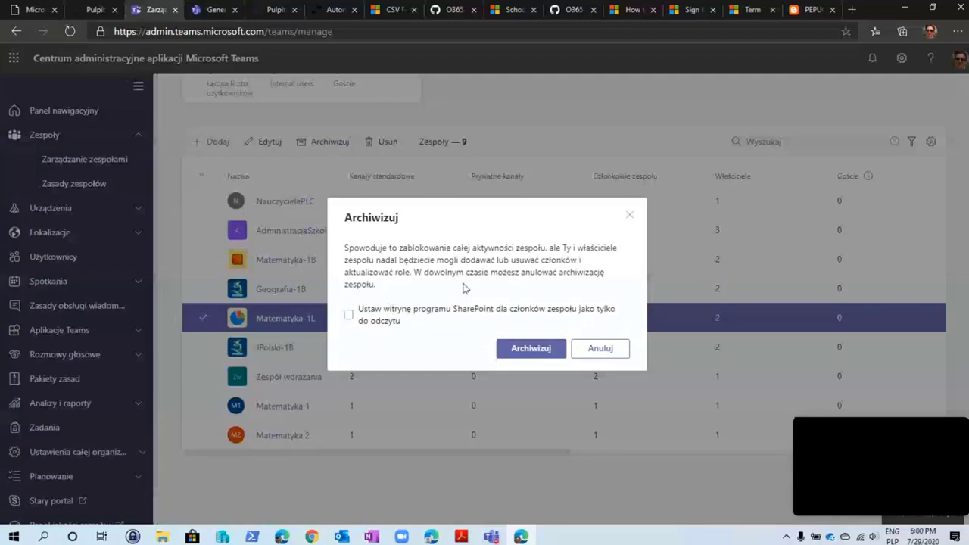
left_click(349, 317)
left_click(531, 350)
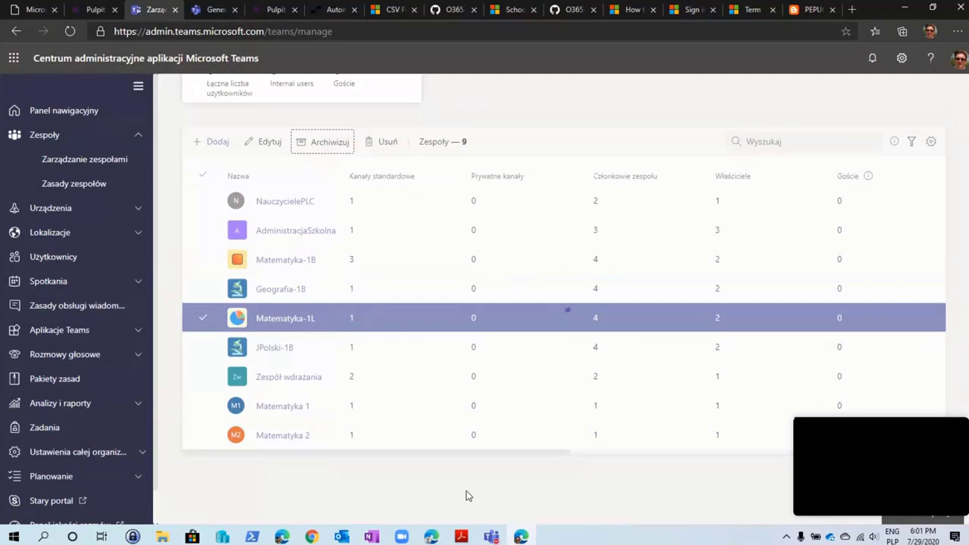
left_click(209, 15)
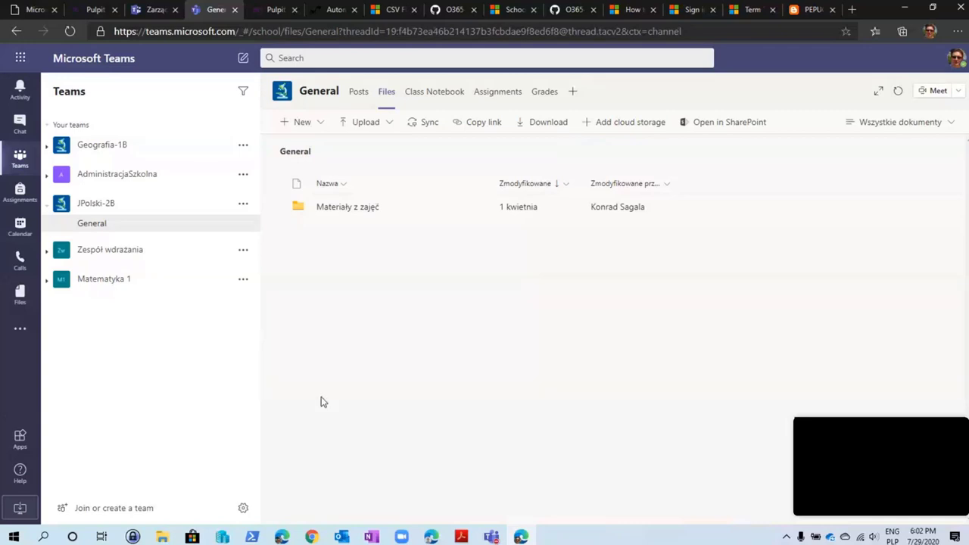
Launch OneNote for Windows 10 and open the shared task-solving section in the collaboration space of the Matematyka-1B notebook
left_click(14, 537)
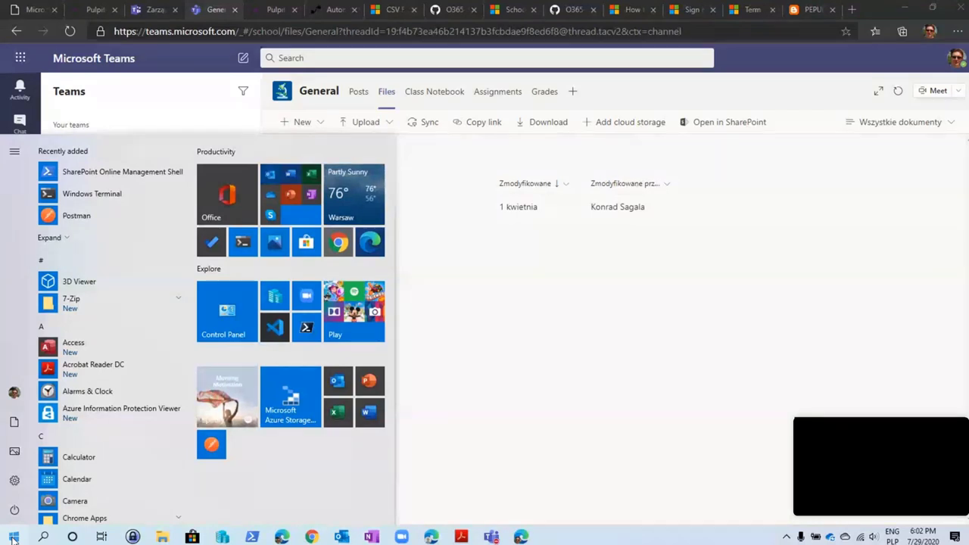
type("o")
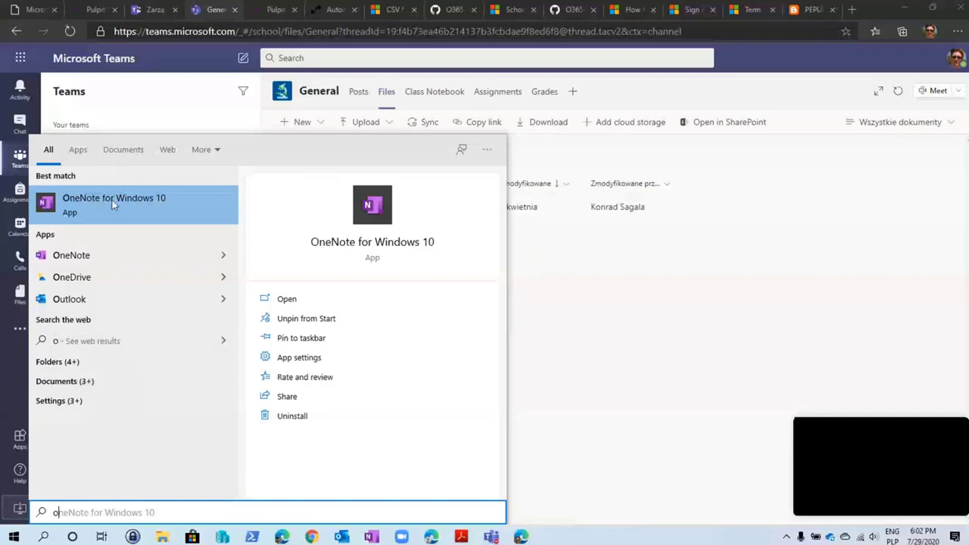
left_click(112, 203)
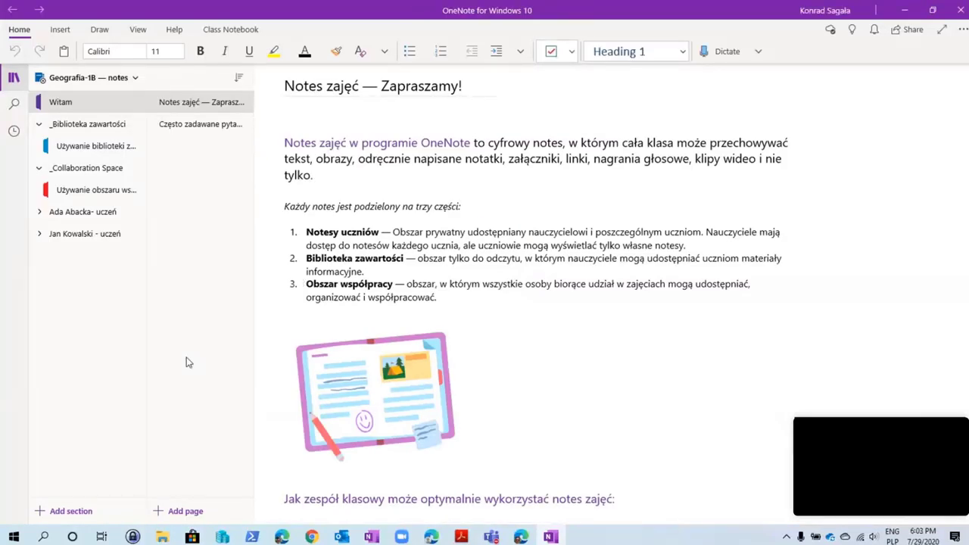
left_click(135, 78)
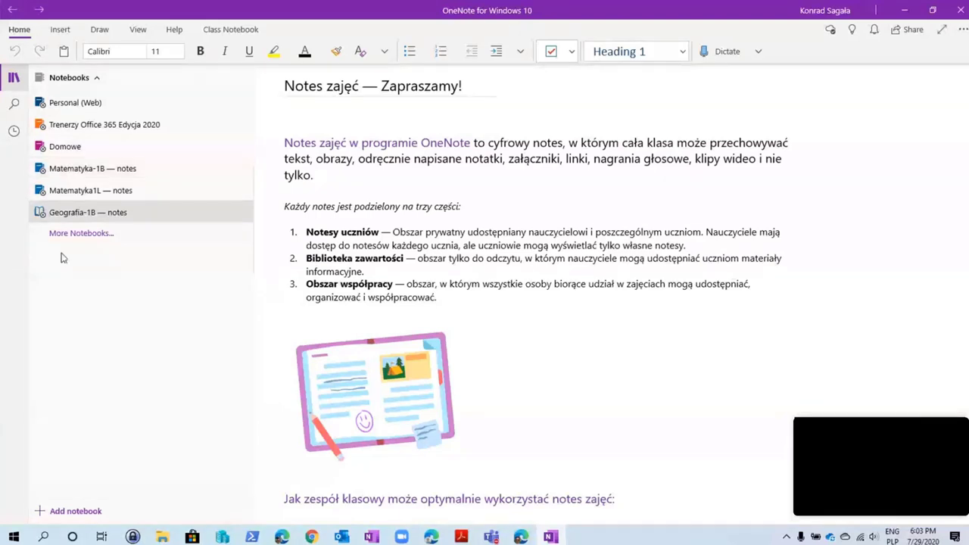
left_click(64, 170)
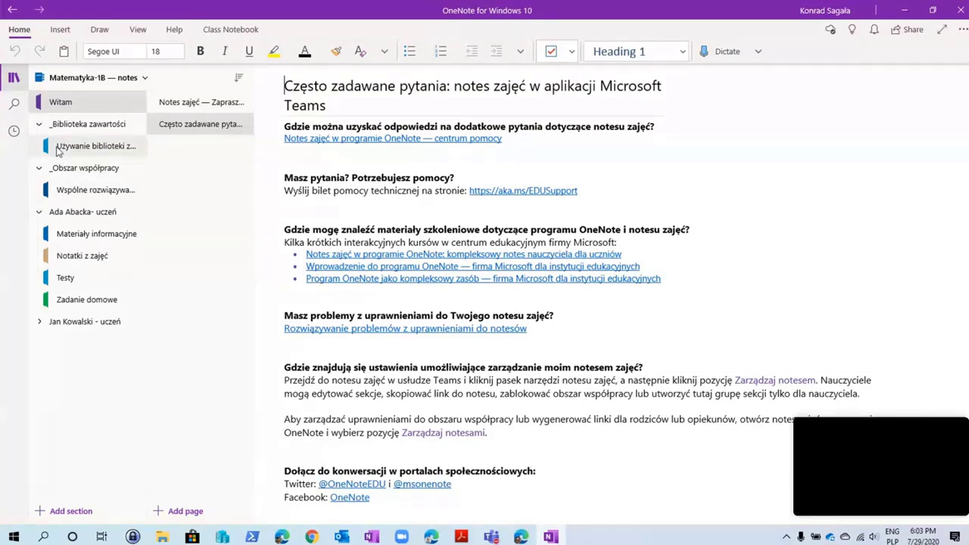
left_click(87, 190)
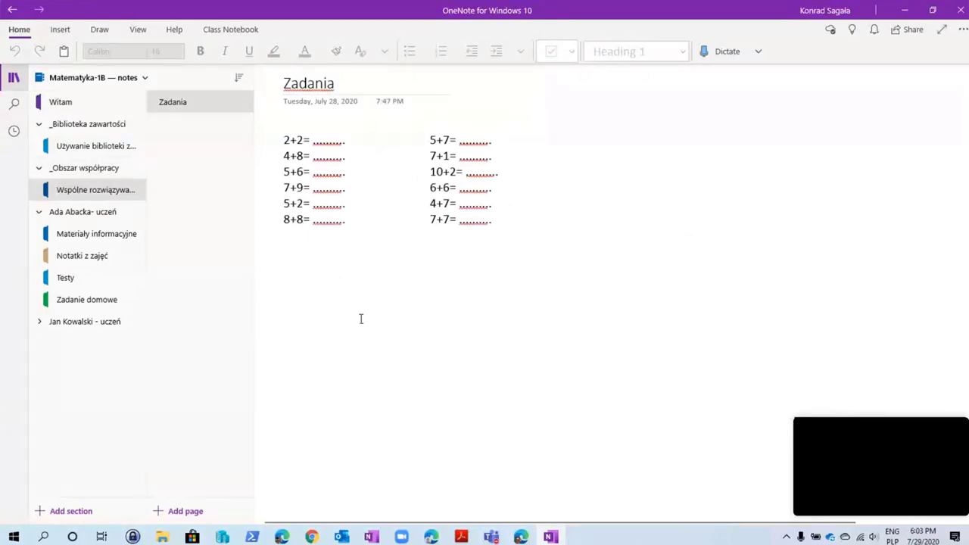
left_click_drag(77, 199, 76, 197)
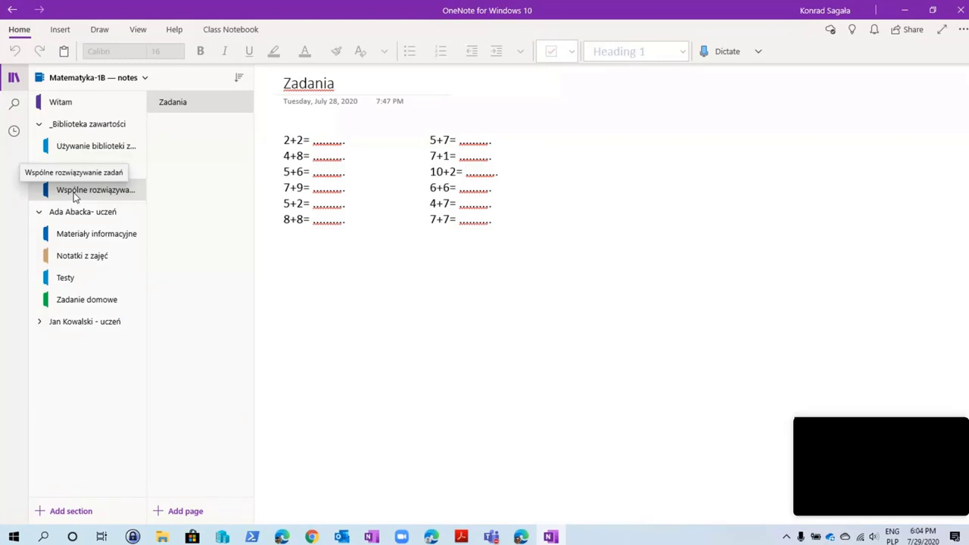
right_click(74, 196)
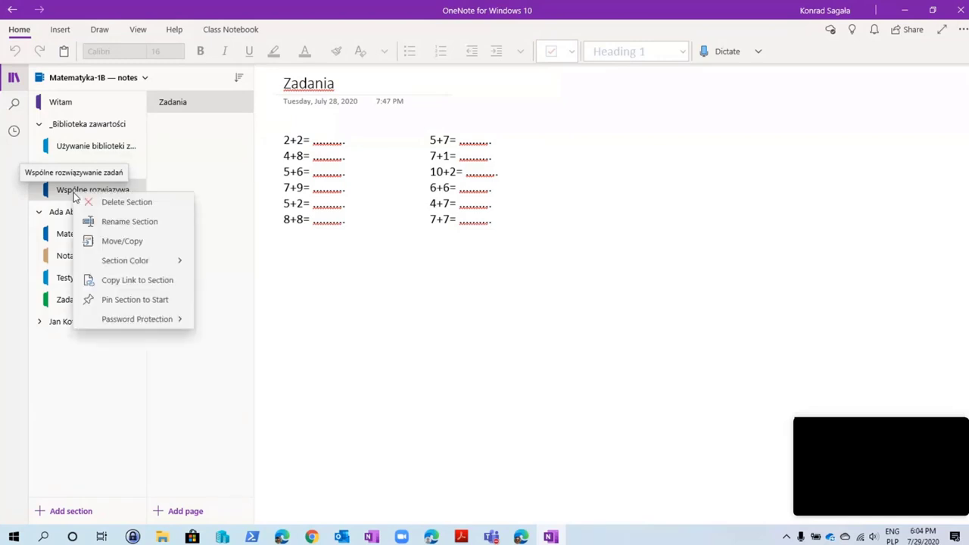
left_click(111, 242)
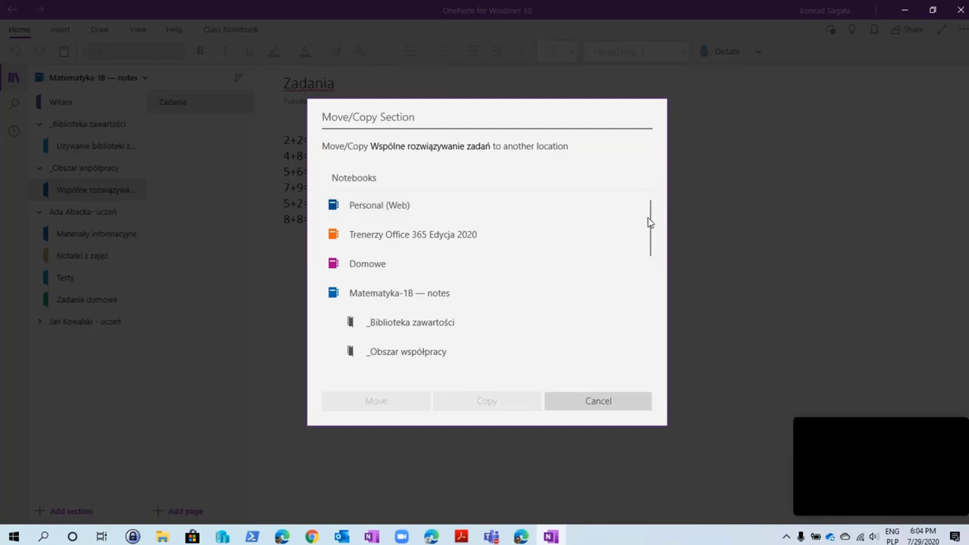
left_click_drag(649, 234, 644, 201)
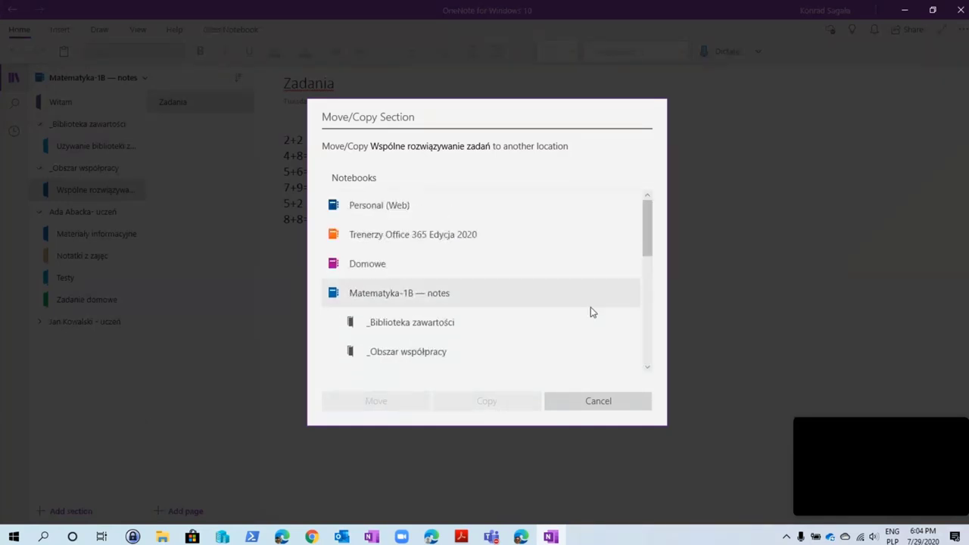
left_click(598, 401)
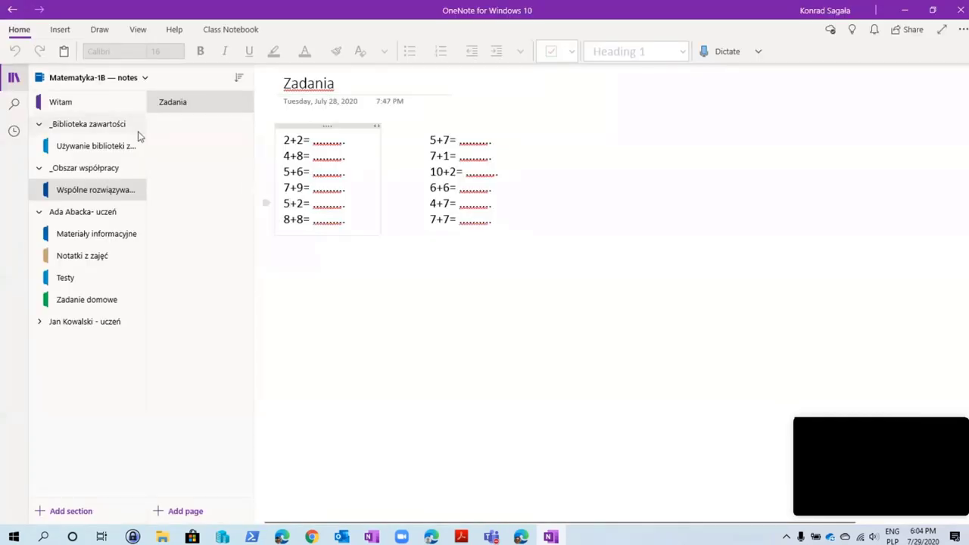
Search the additional notebooks available to open for "matematyka" and leave the selection without opening any
left_click(138, 76)
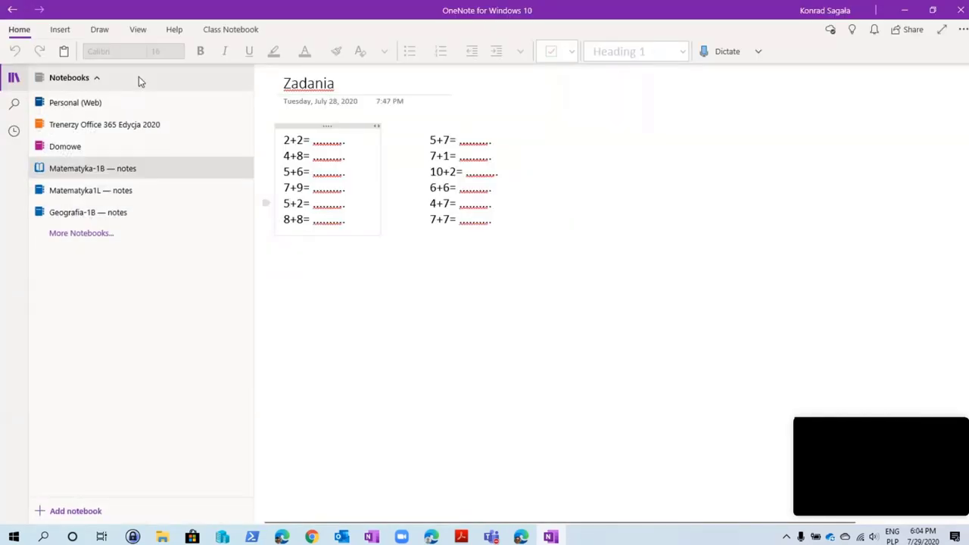
left_click(80, 234)
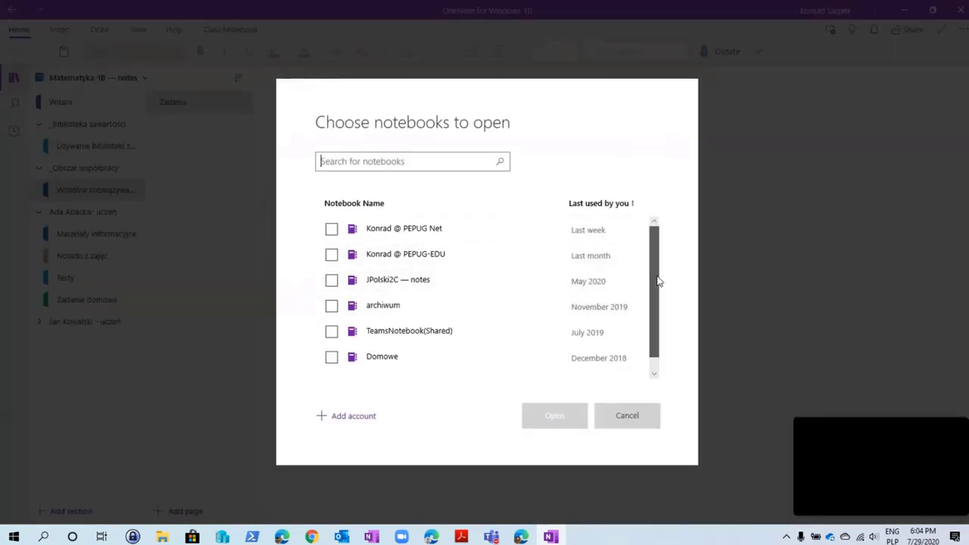
left_click(655, 375)
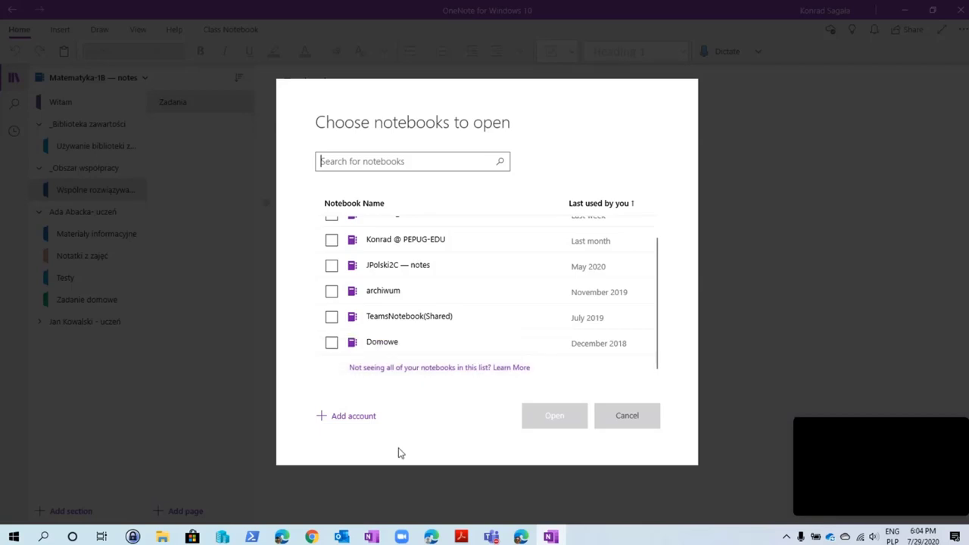
type("matematyka")
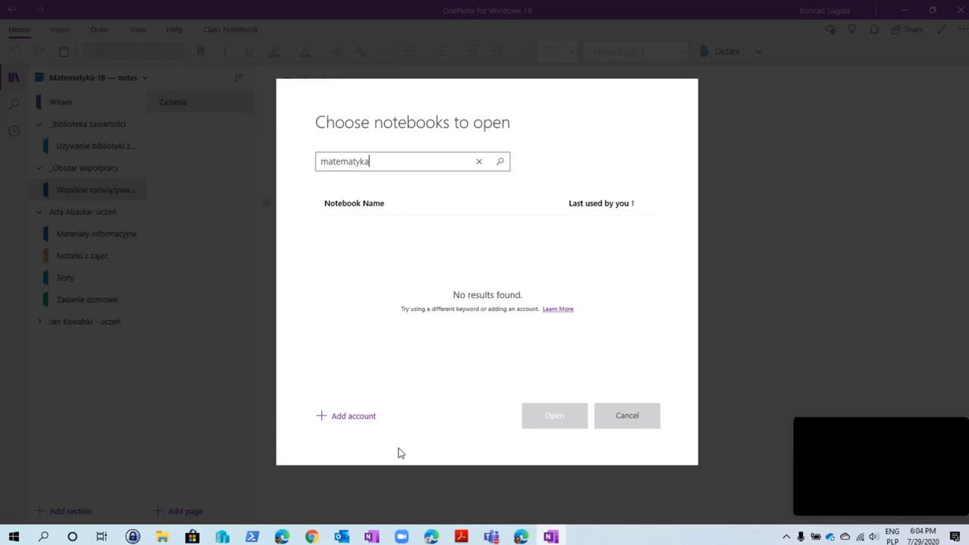
left_click(500, 166)
left_click(477, 165)
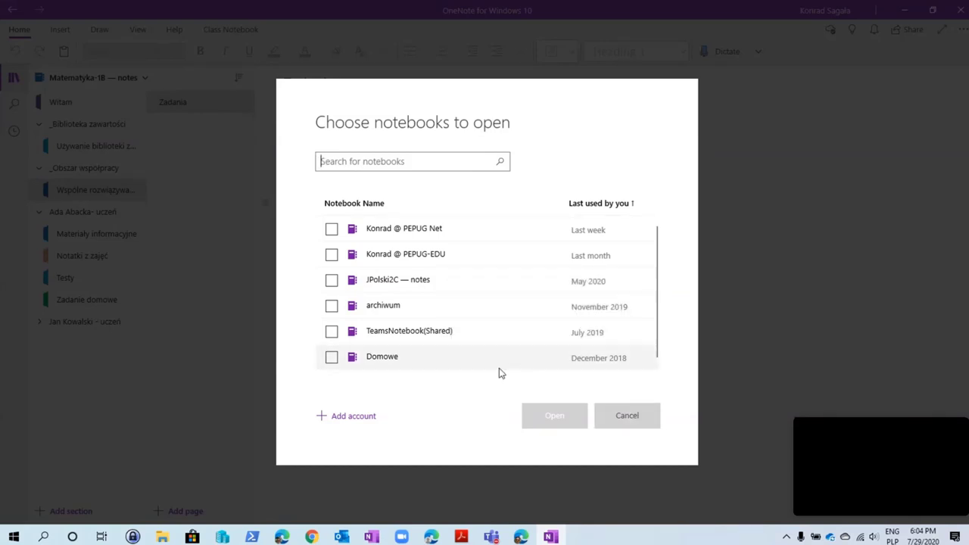
left_click(632, 417)
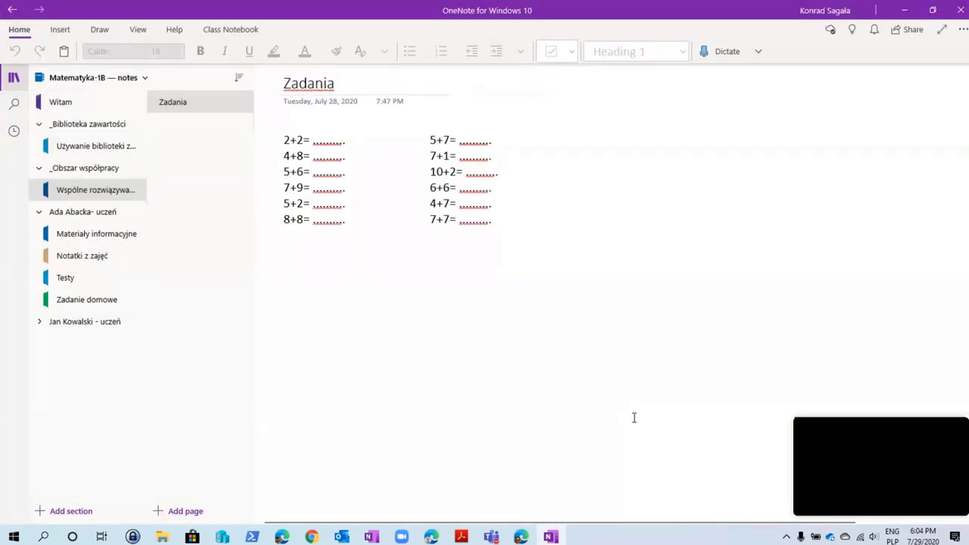
Copy the Wspólne rozwiązywanie zadań section into the _Collaboration Space of the Geografia-1B notebook
right_click(88, 195)
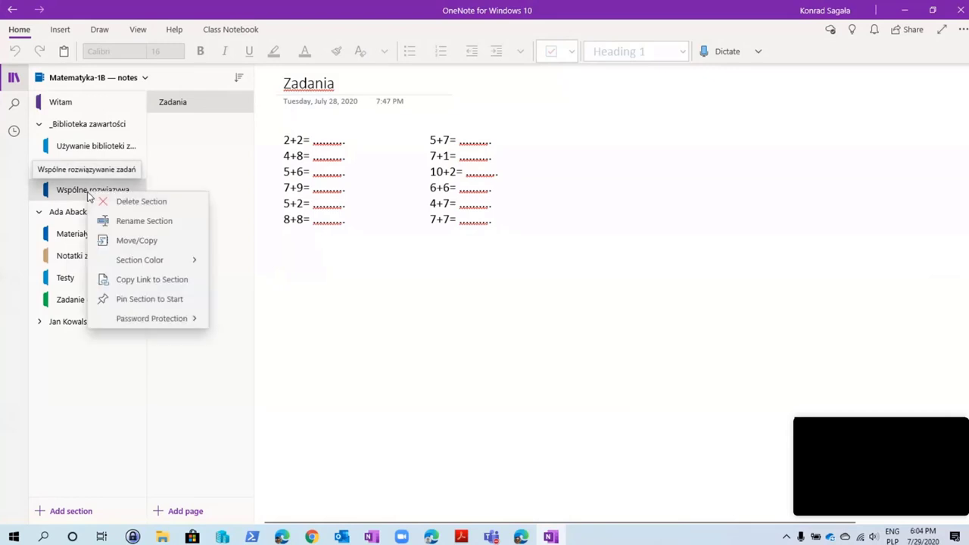
left_click(129, 241)
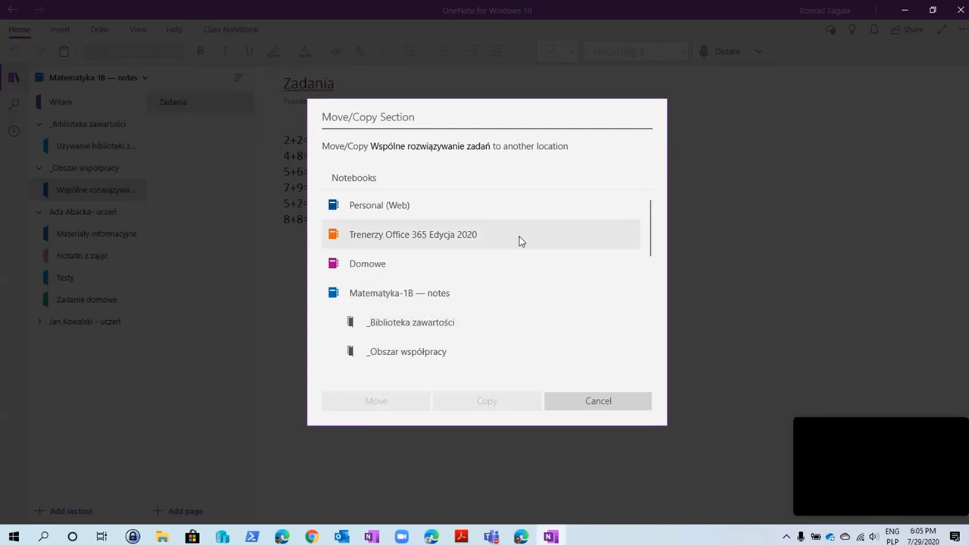
left_click_drag(650, 243, 647, 350)
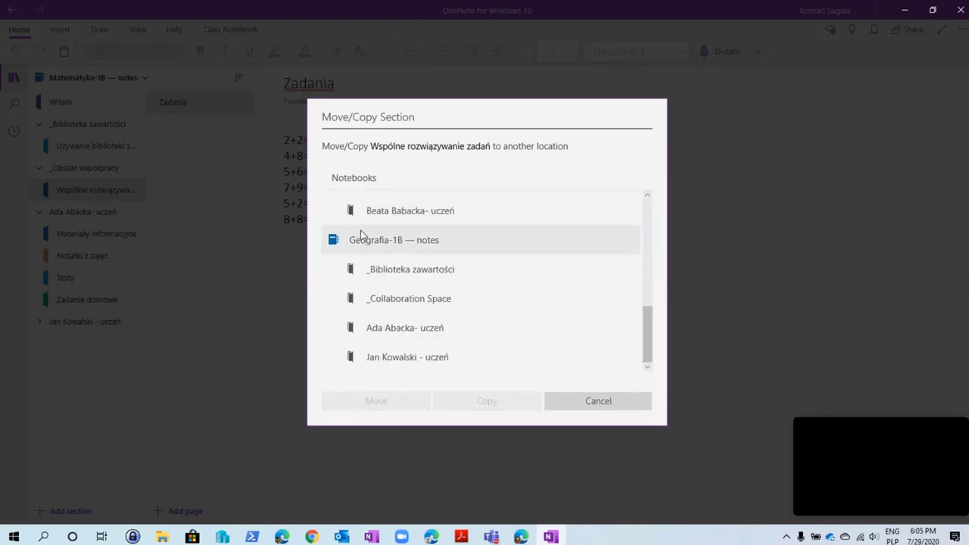
left_click(382, 303)
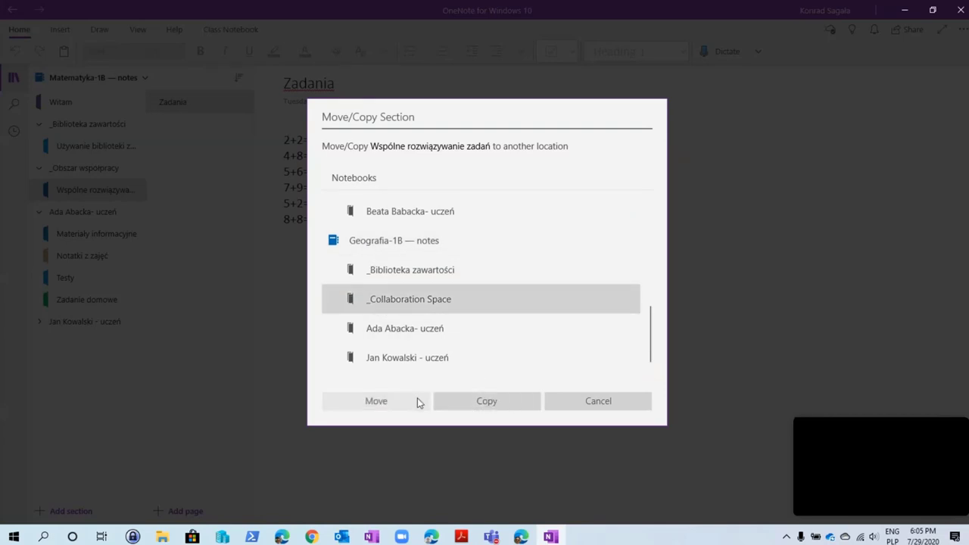
left_click(482, 405)
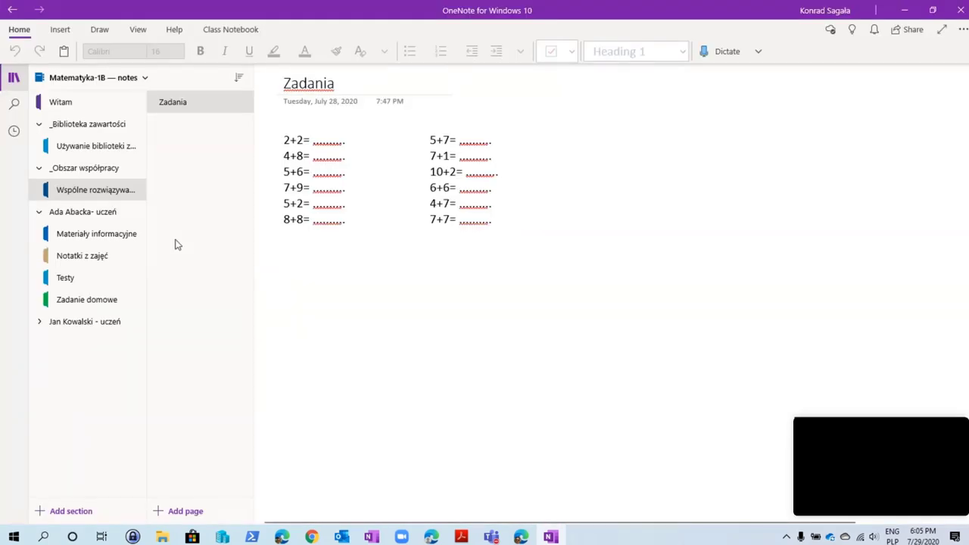
Check the copied Wspólne rozwiązywanie zadań section in the Geografia-1B notebook's _Collaboration Space and close OneNote
left_click(142, 84)
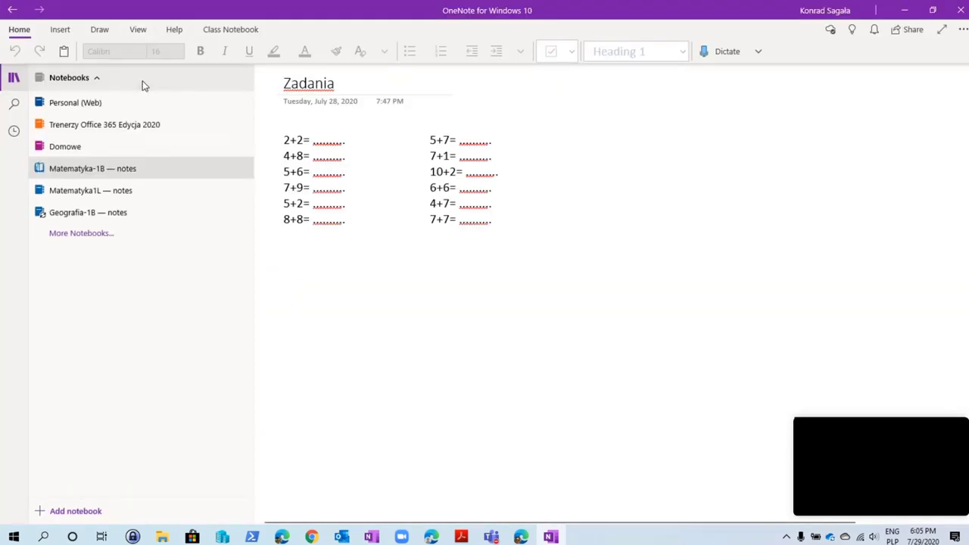
left_click(75, 212)
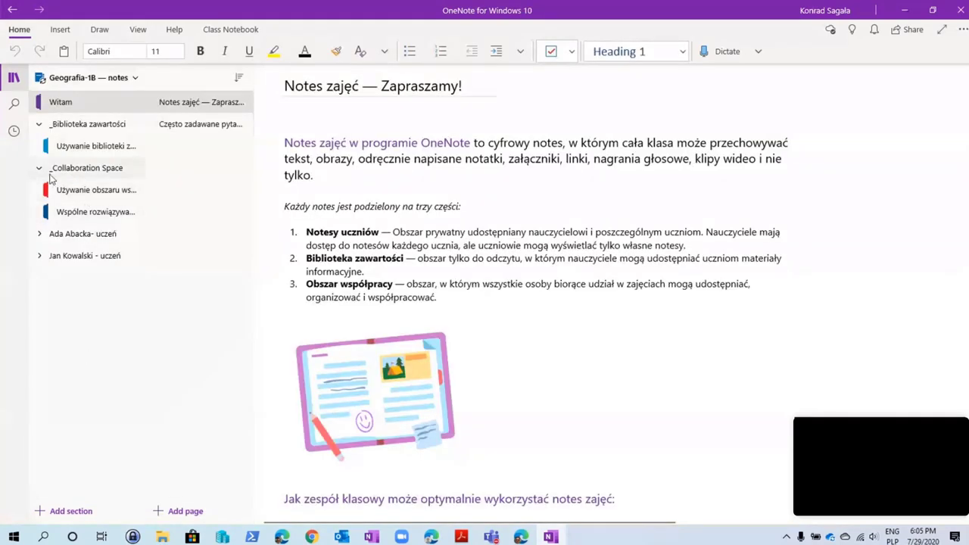
left_click(80, 212)
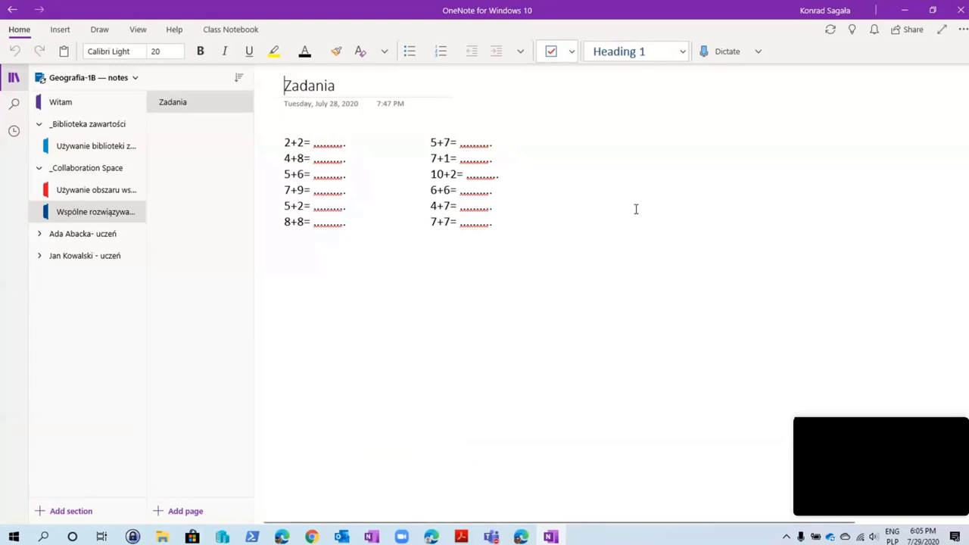
left_click(959, 10)
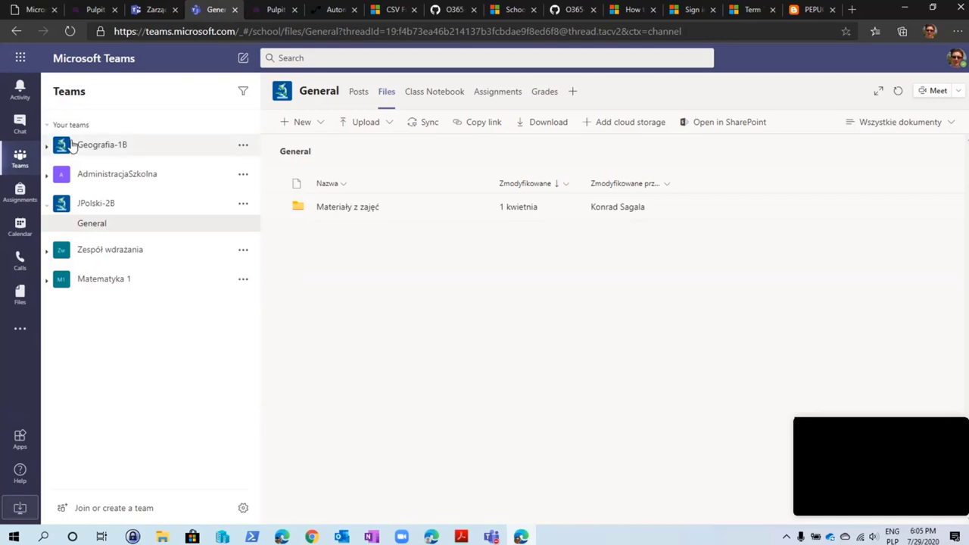
Return to the team list in the Teams admin center and switch to the Teams meeting window to read the meeting chat
left_click(142, 12)
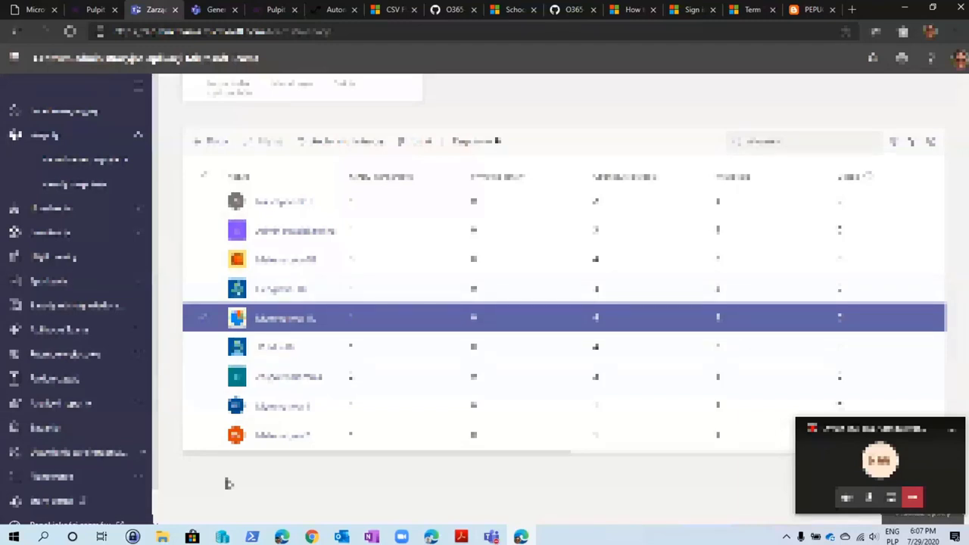
mouse_move(492, 537)
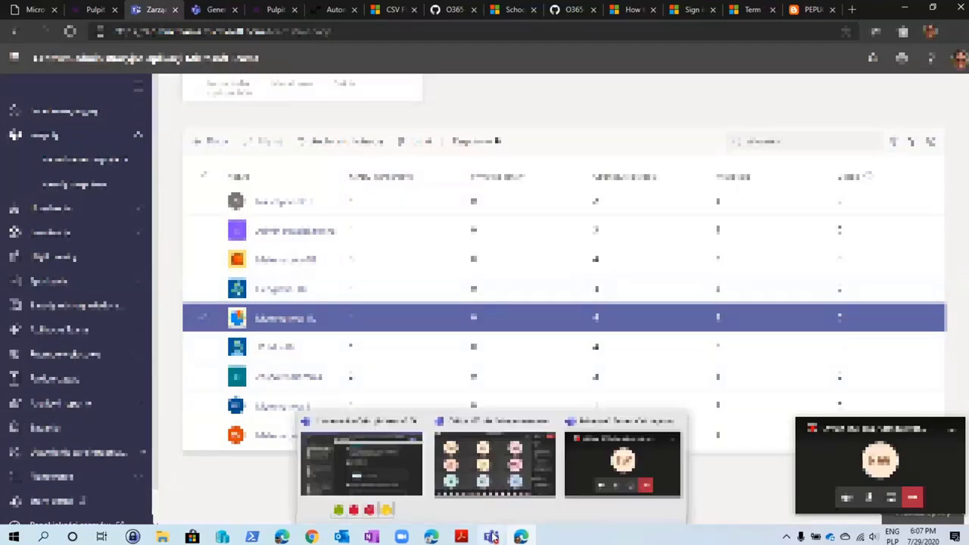
left_click(488, 430)
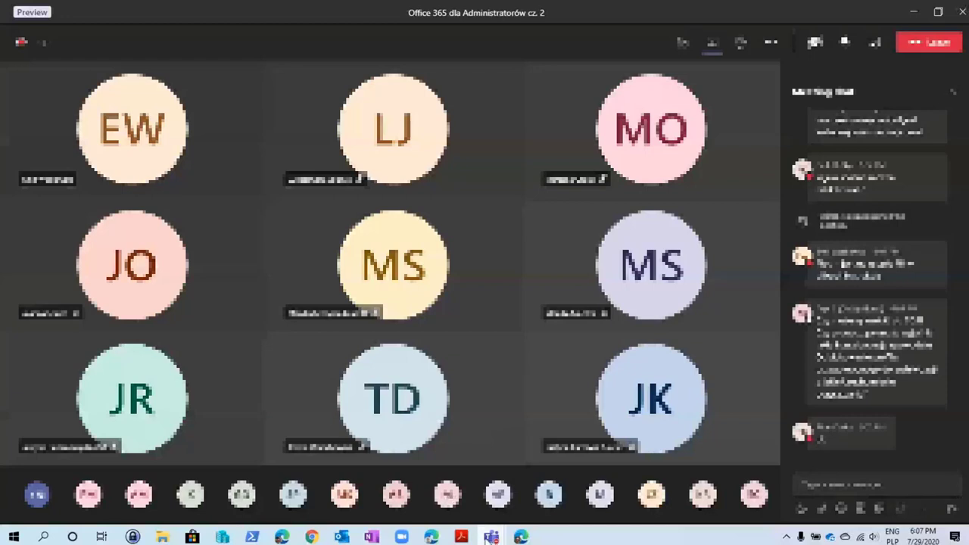
mouse_move(526, 538)
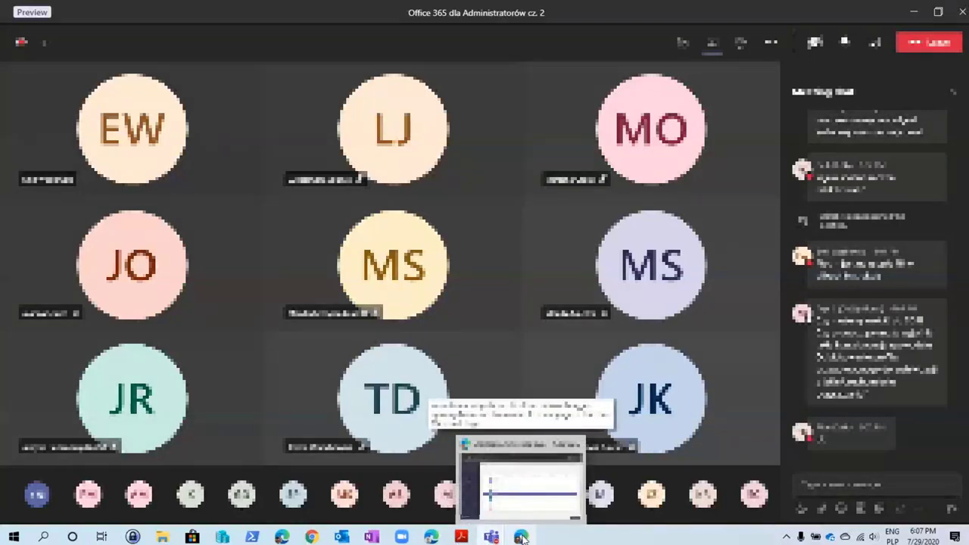
Open the test1 sync profile in School Data Sync and review its settings, from data source through profile identifier
left_click(522, 537)
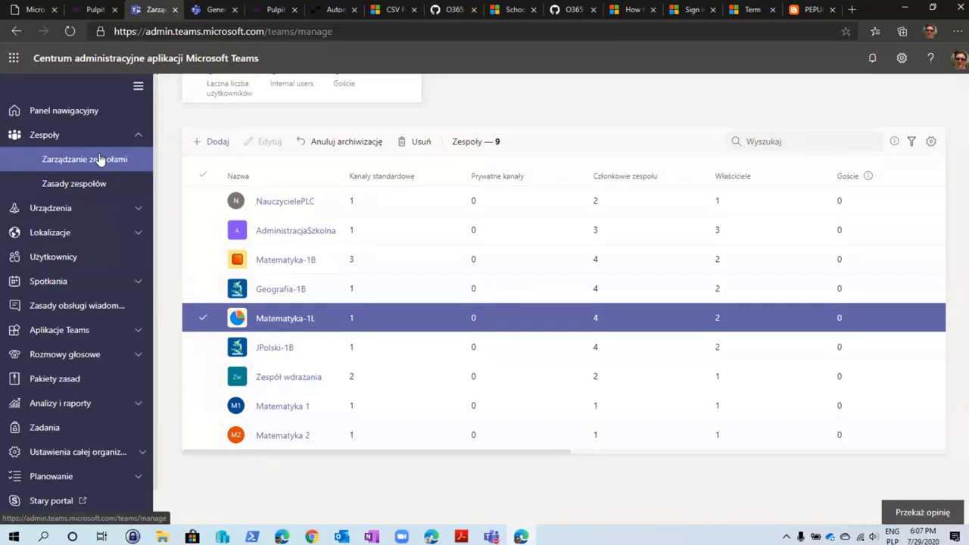
left_click(89, 11)
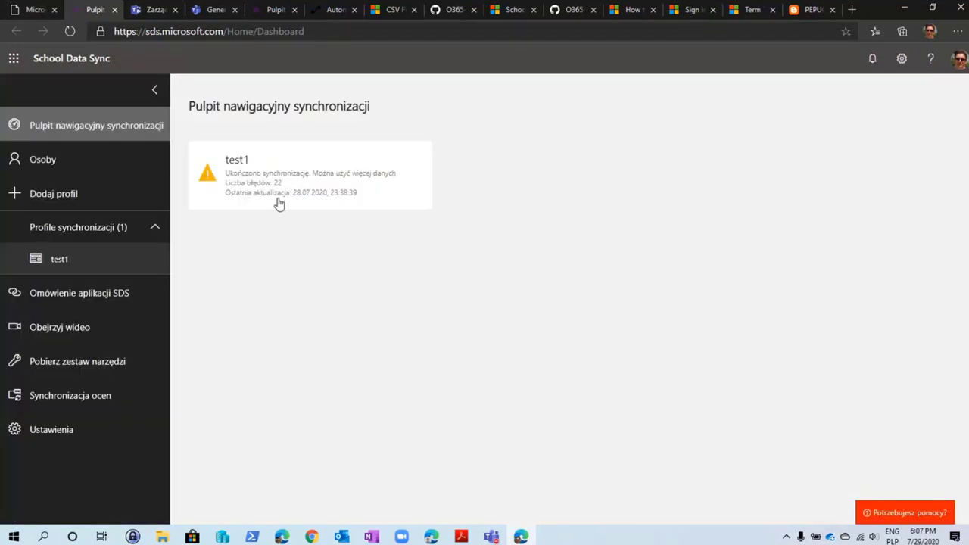
left_click(253, 194)
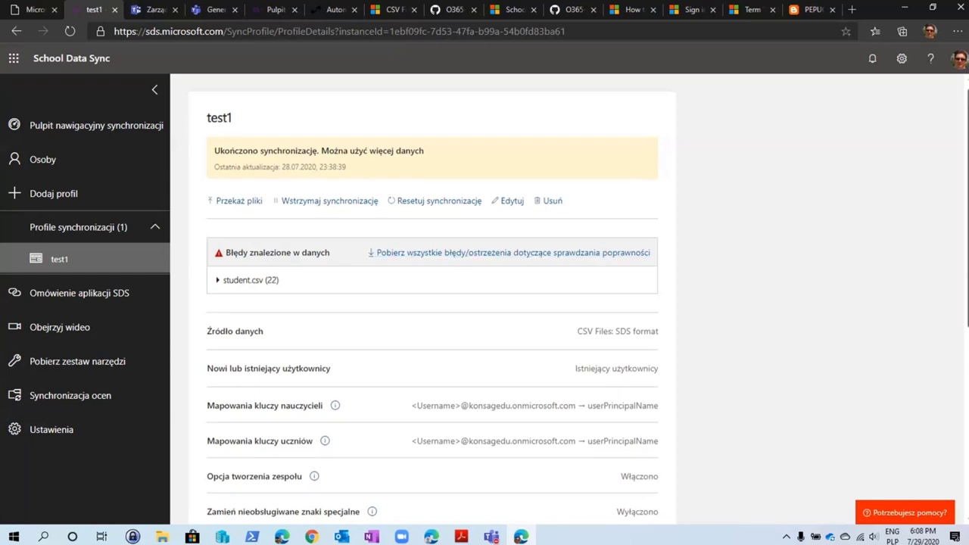
scroll(964, 414, "down", 4)
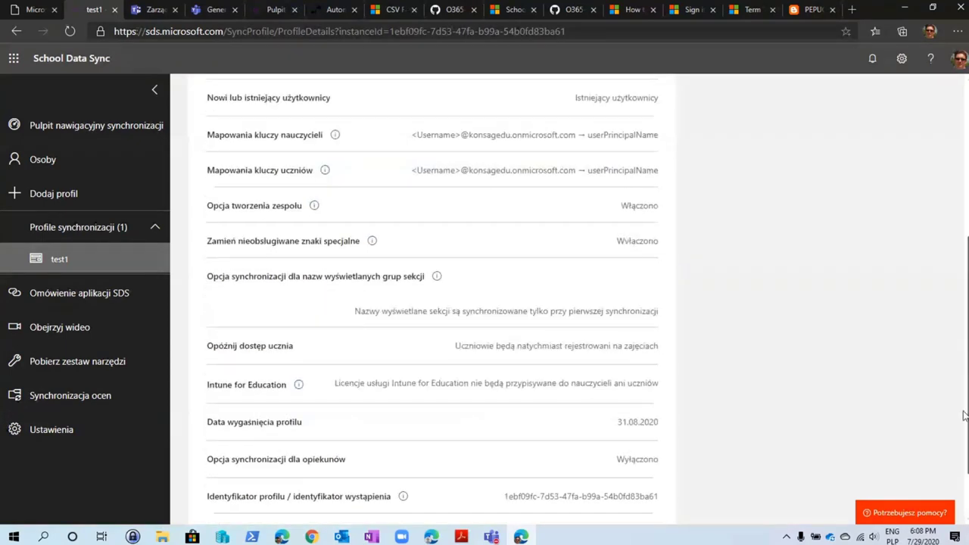
scroll(963, 415, "down", 1)
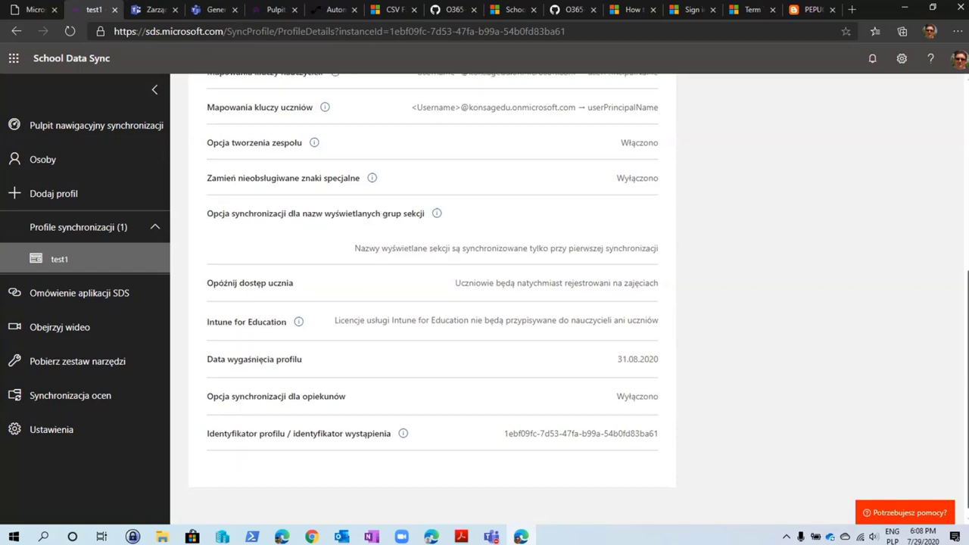
scroll(432, 286, "up", 3)
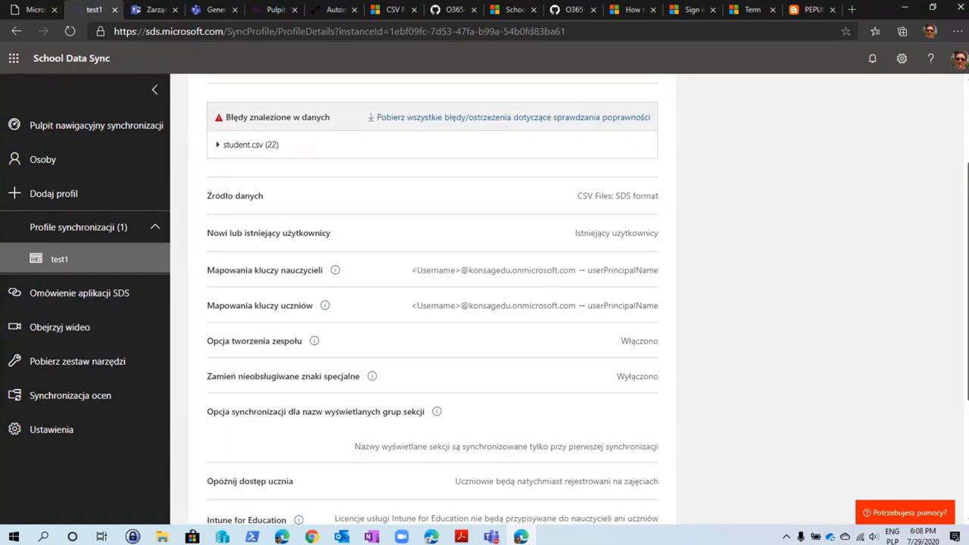
scroll(432, 303, "up", 2)
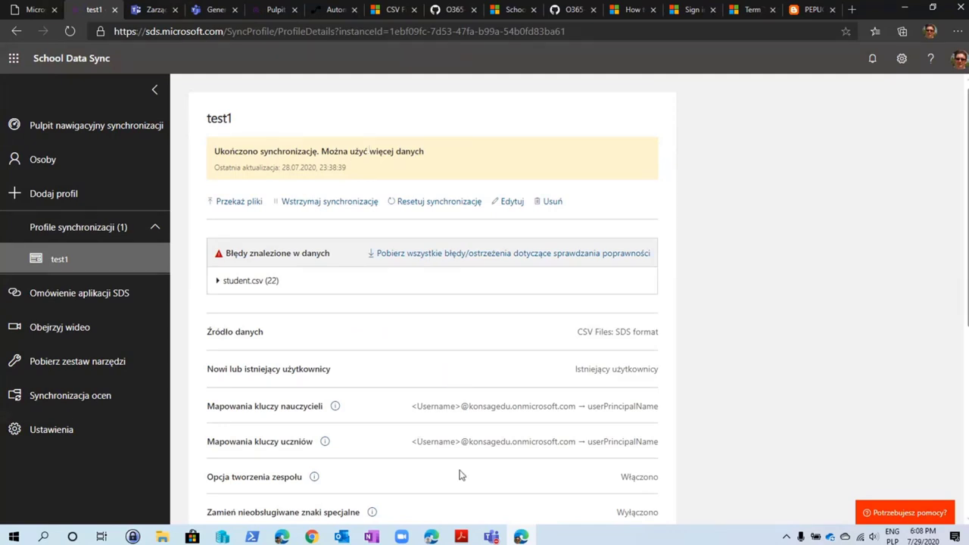
Switch to the Office 365 dla Administratorów cz. 2 meeting window in Teams and read the newest chat messages
mouse_move(490, 536)
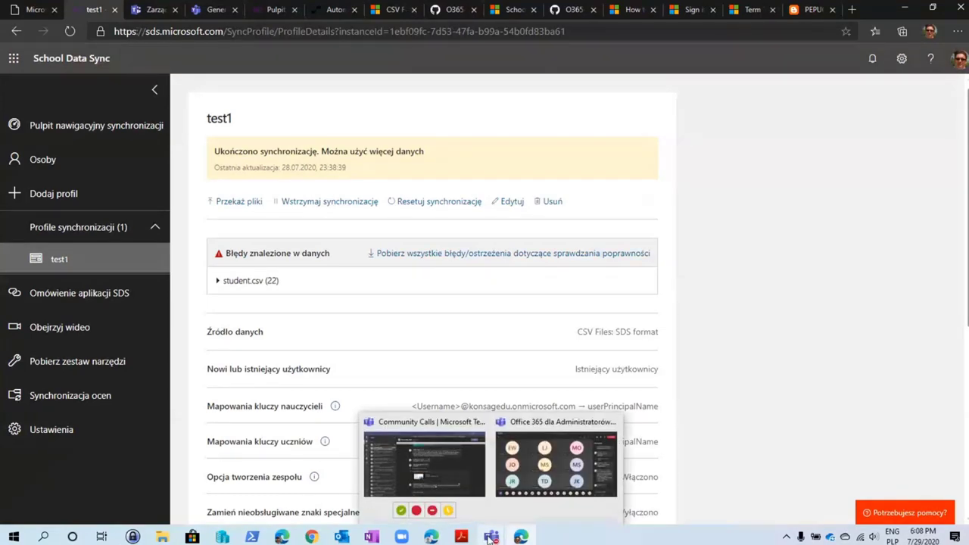
left_click(514, 426)
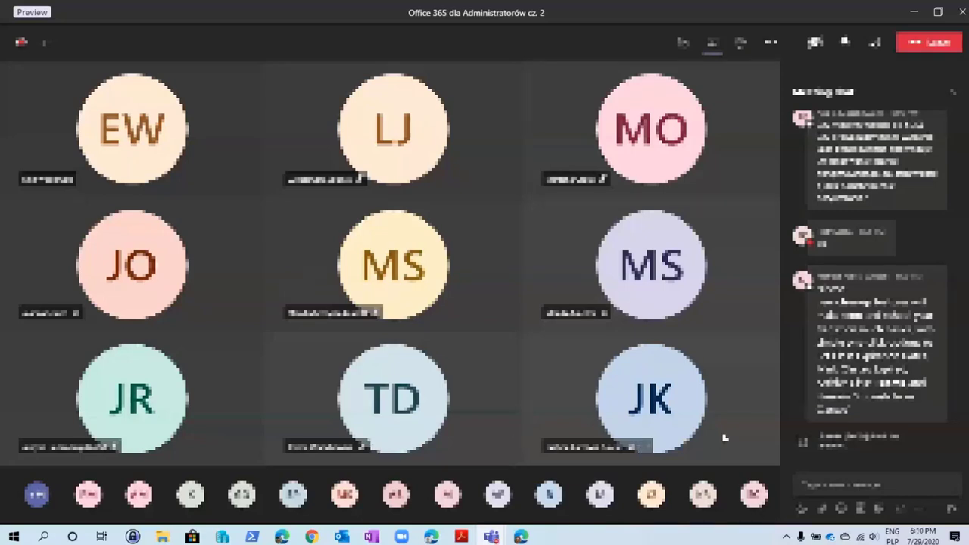
mouse_move(870, 303)
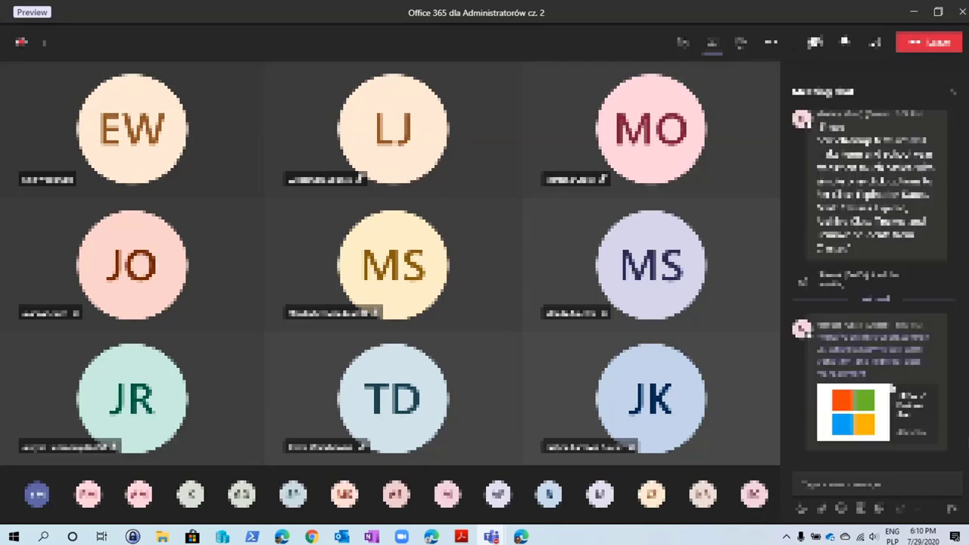
mouse_move(892, 391)
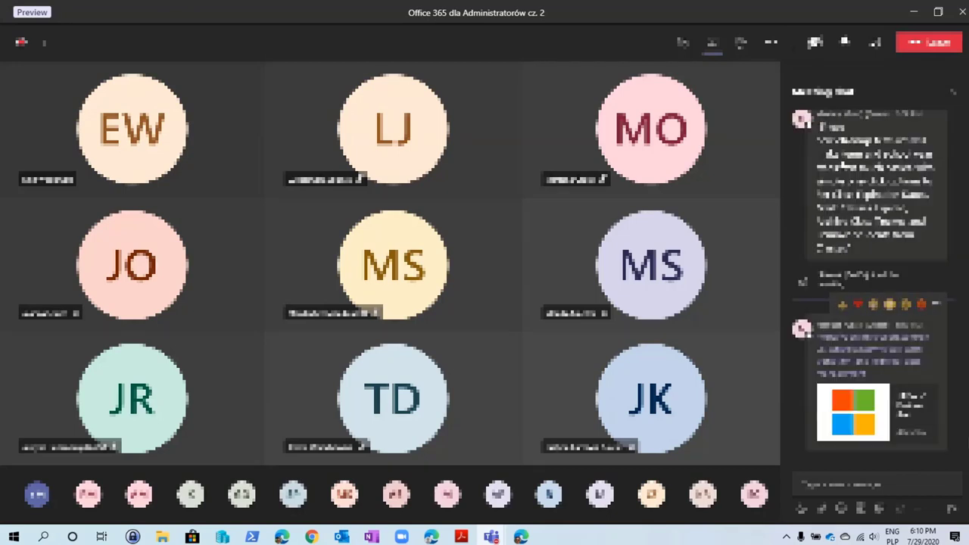
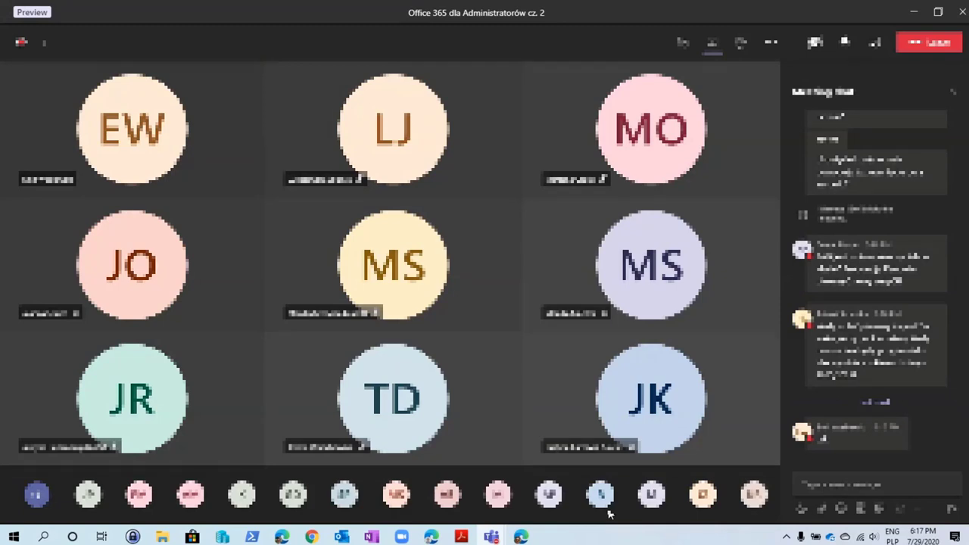
Look up the August dates in the system calendar and close it
left_click(918, 539)
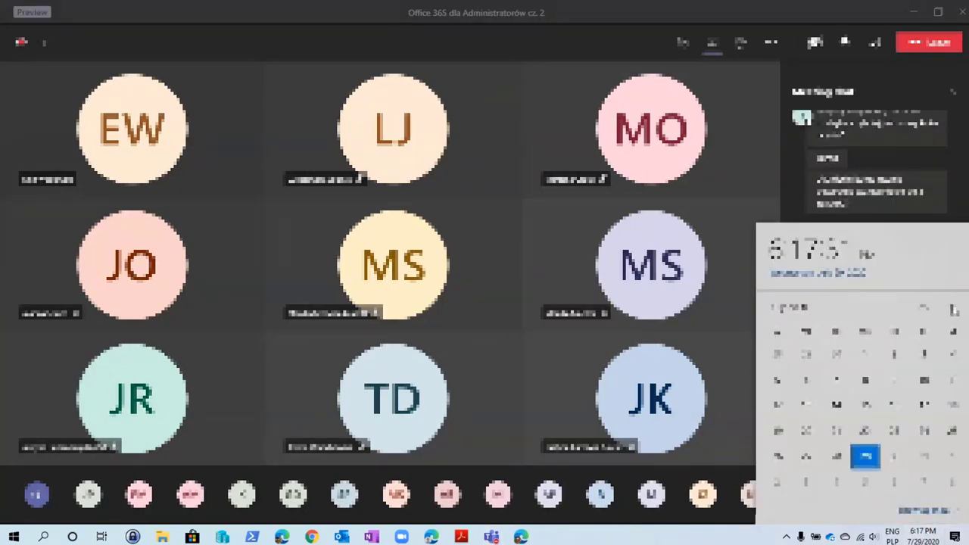
left_click(953, 308)
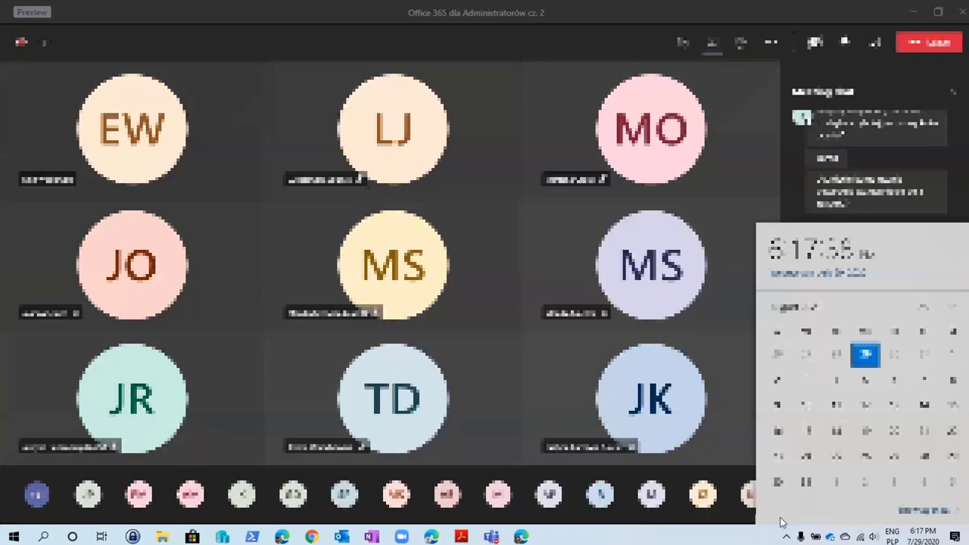
left_click(766, 539)
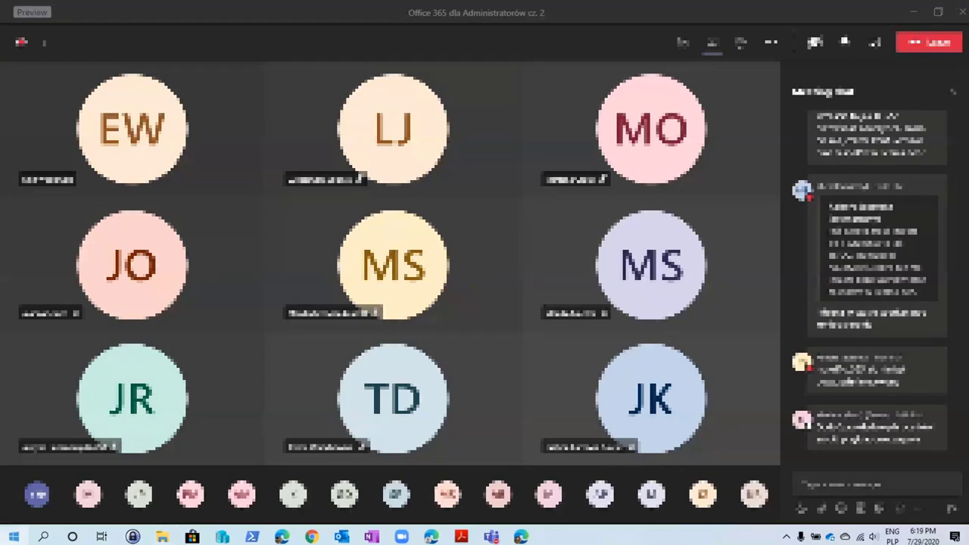
Switch to the browser to check szkolaEmila on the School Data Sync dashboard, and review the connection and CSV format options for a new profile
mouse_move(161, 536)
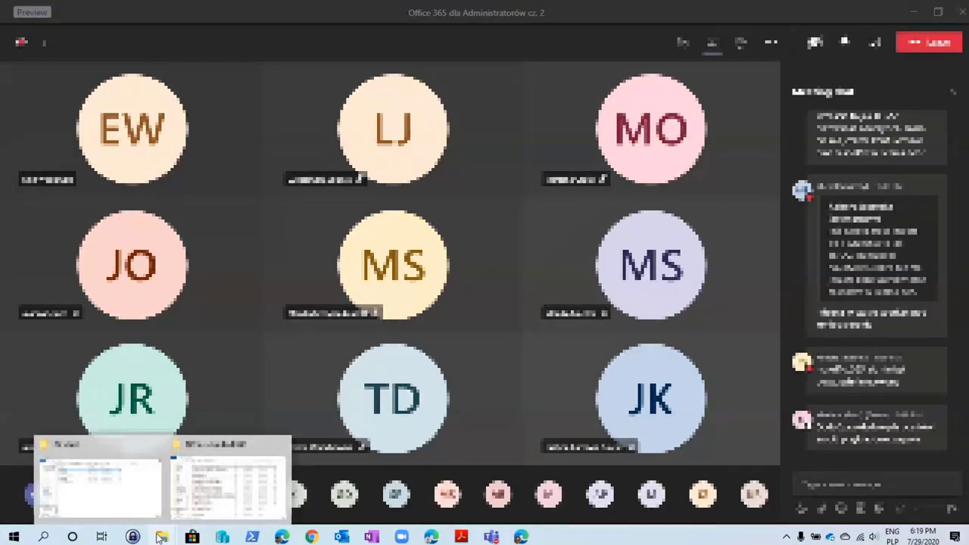
mouse_move(493, 536)
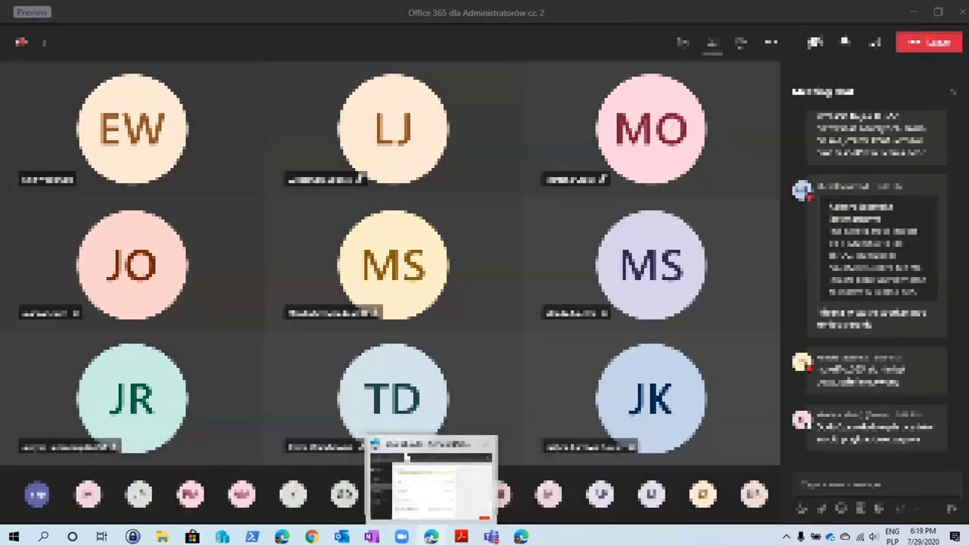
left_click(401, 450)
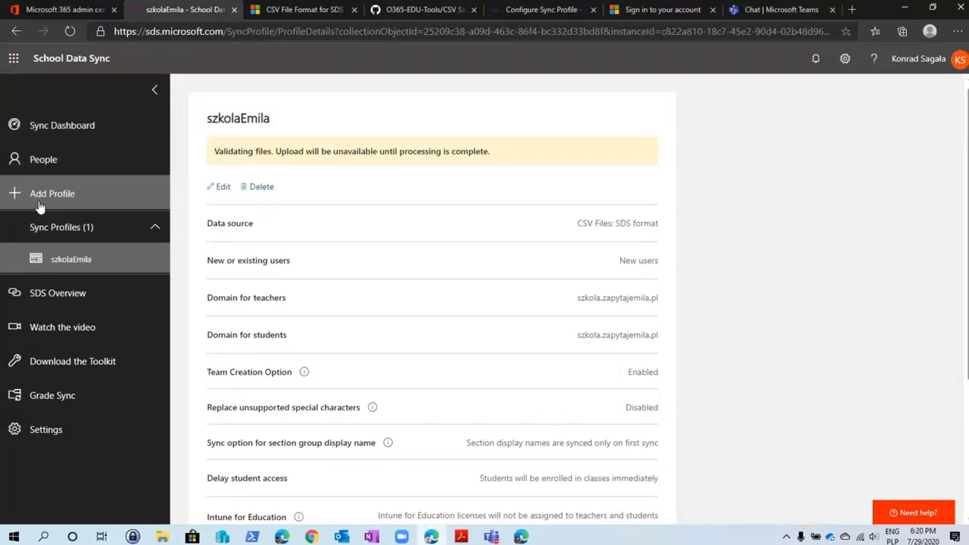
left_click(42, 130)
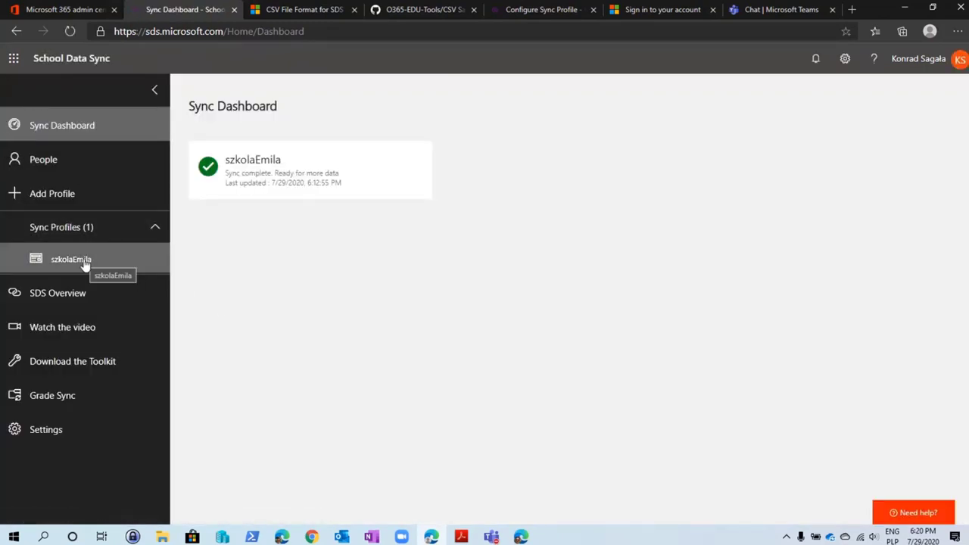
left_click(39, 198)
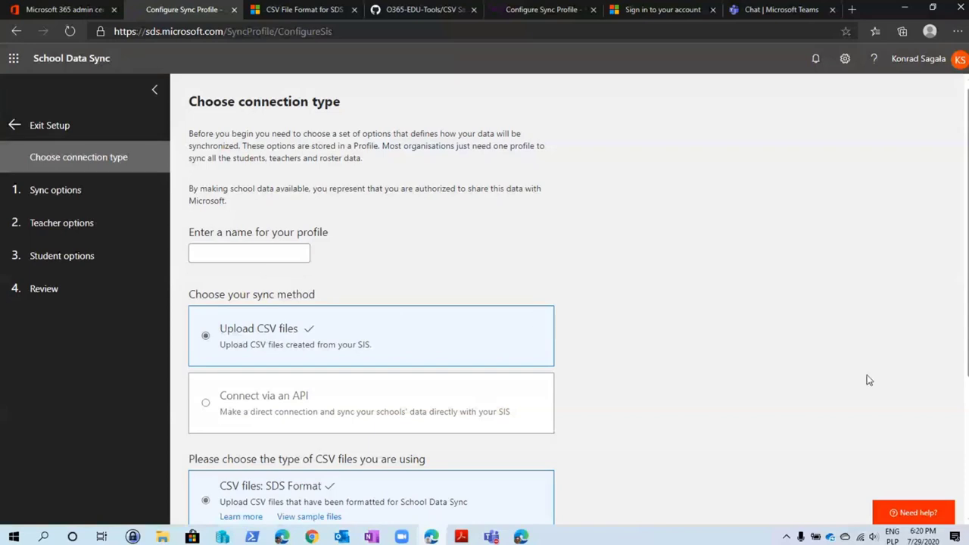
scroll(371, 401, "down", 2)
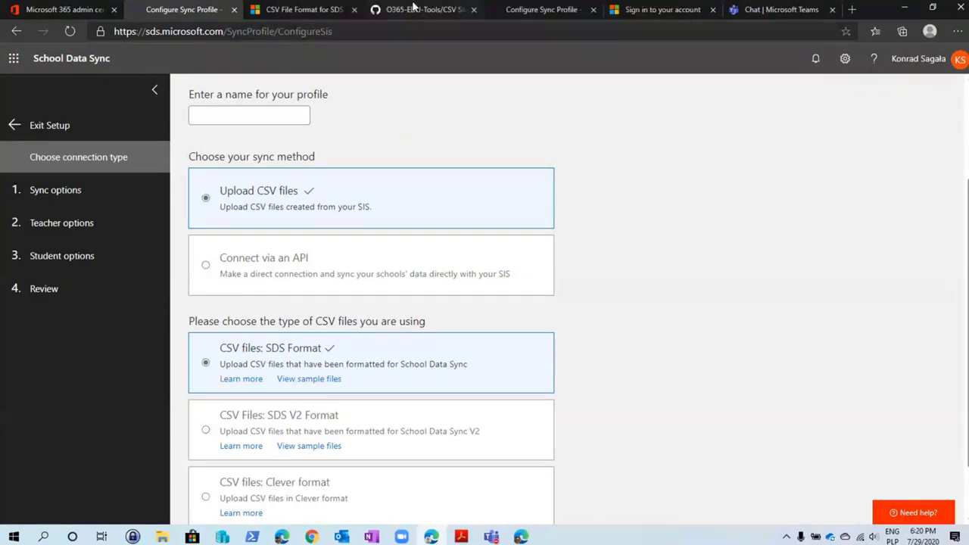
Examine the 25 Users sample CSV files on GitHub and show the download options for the O365-EDU-Tools repository
left_click(407, 12)
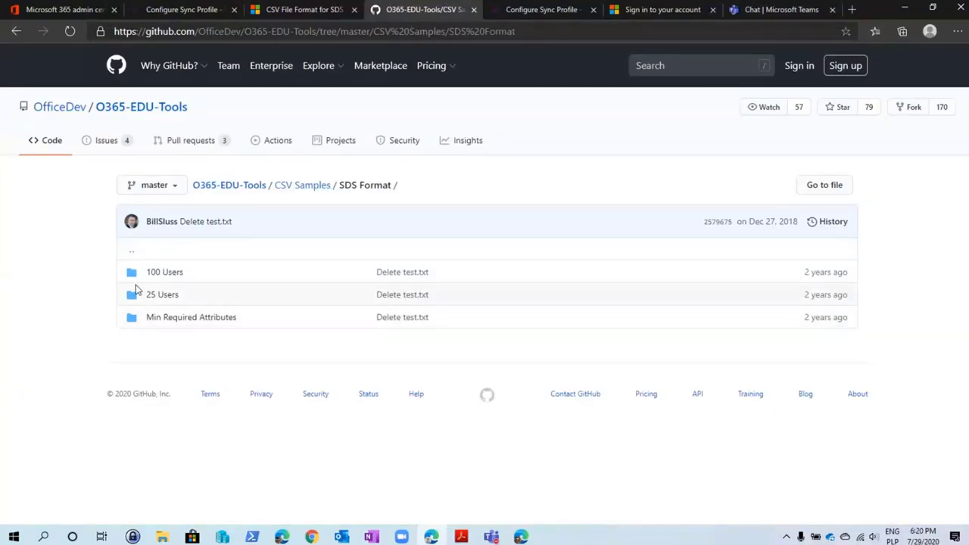
left_click(162, 295)
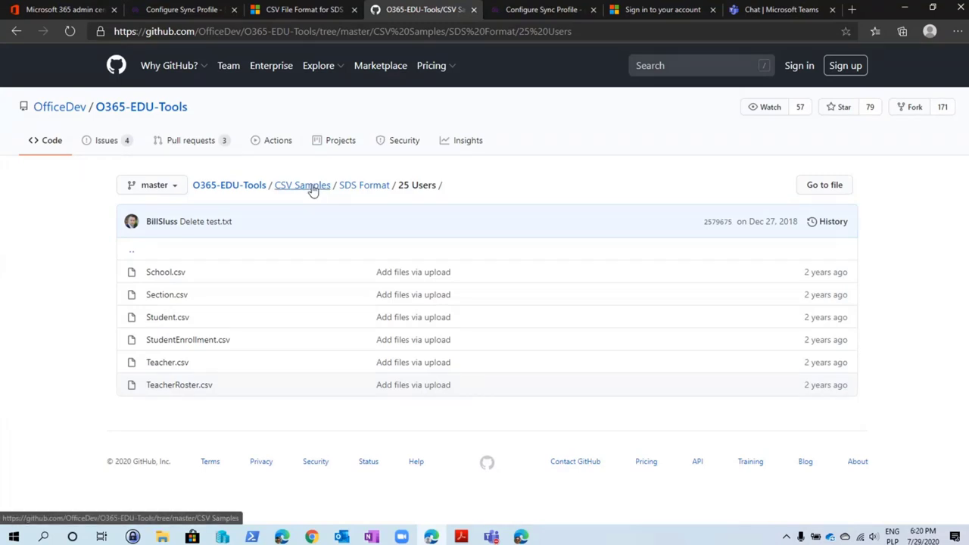
left_click(244, 188)
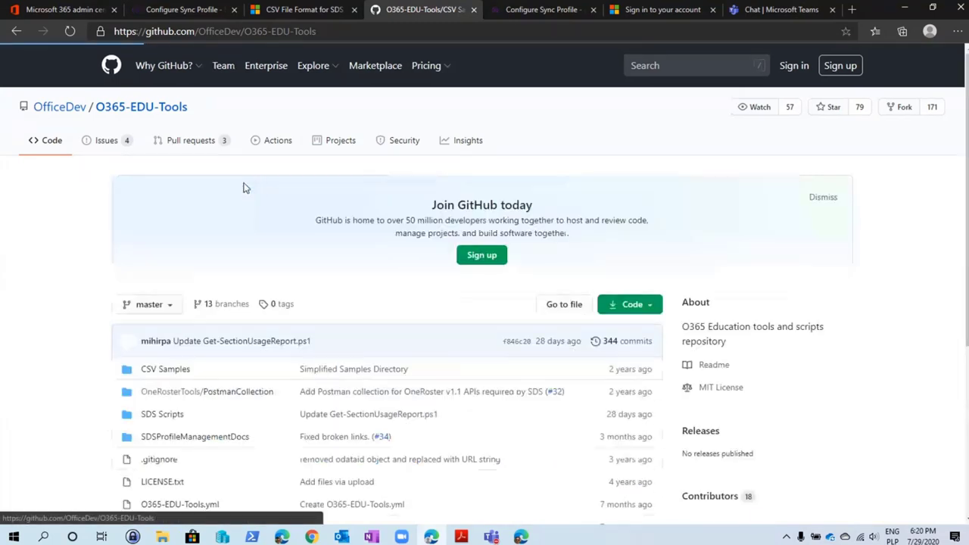
left_click(644, 306)
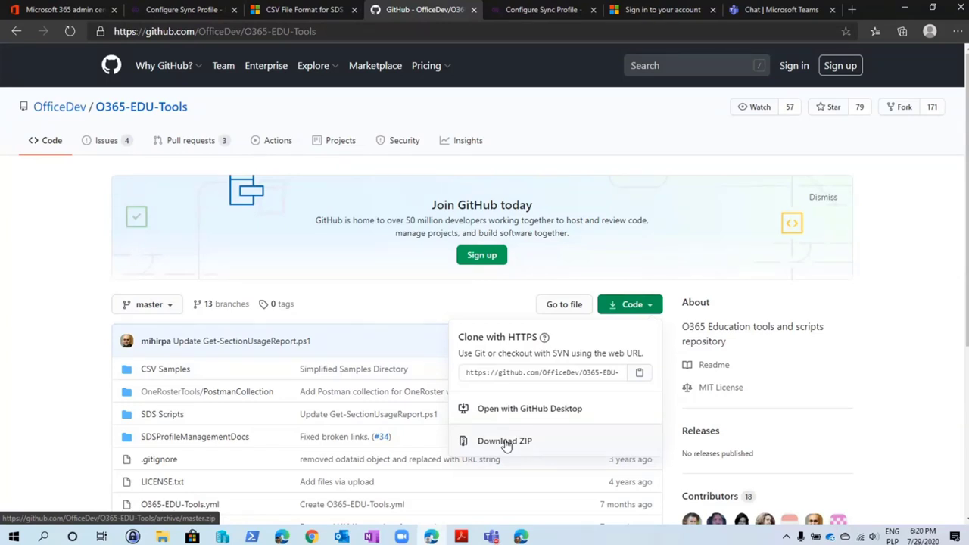
View the CSV files in the local 25 Users folder, return to the sync profile's connection type options, and minimise the browser
left_click(162, 537)
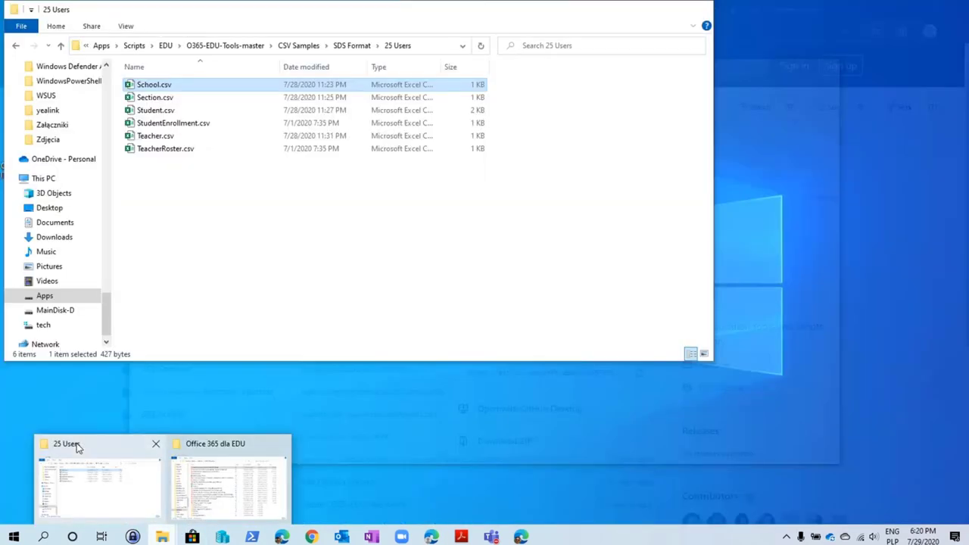
left_click(77, 443)
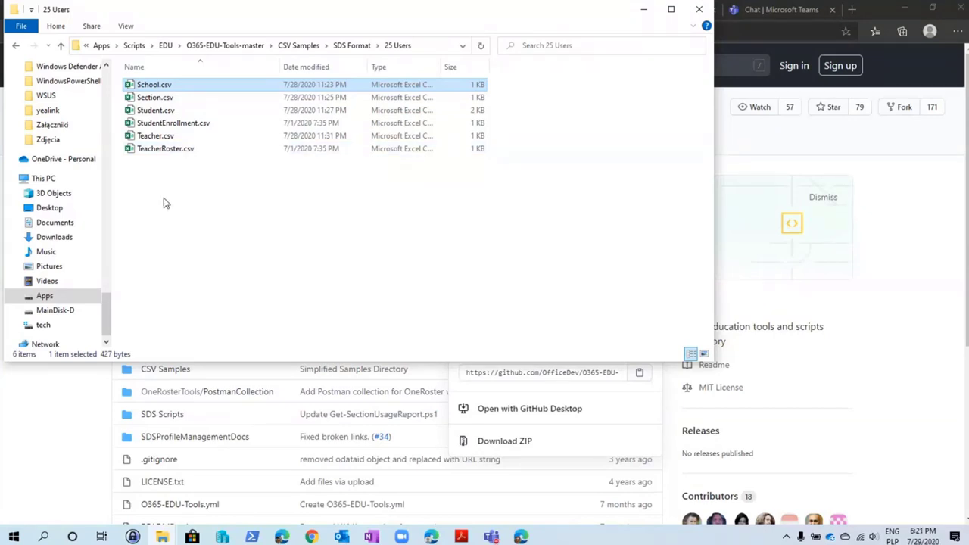
left_click(642, 11)
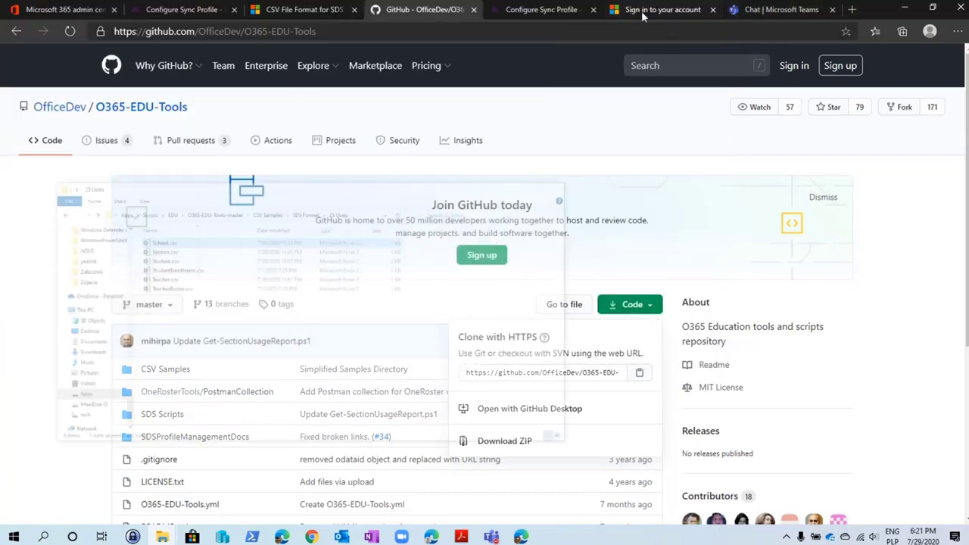
left_click(152, 11)
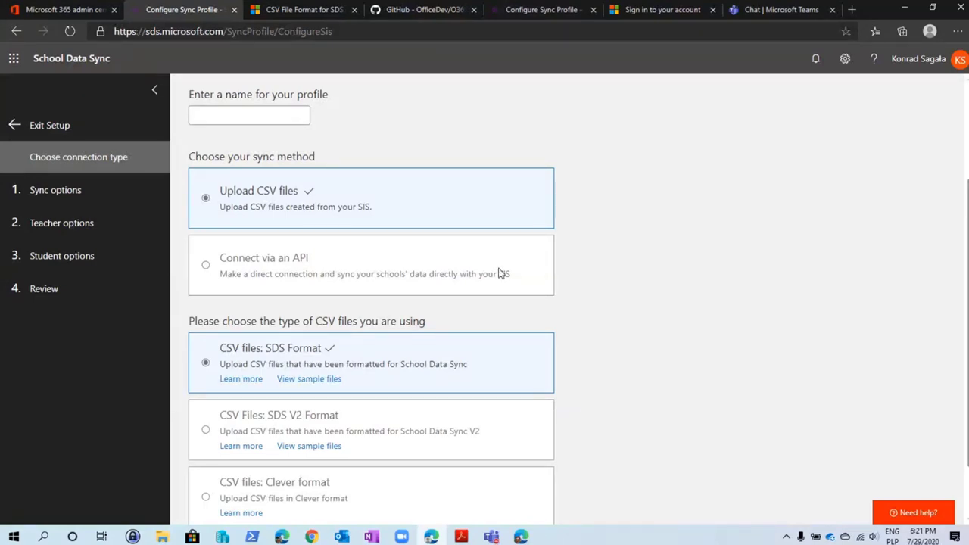
left_click(906, 11)
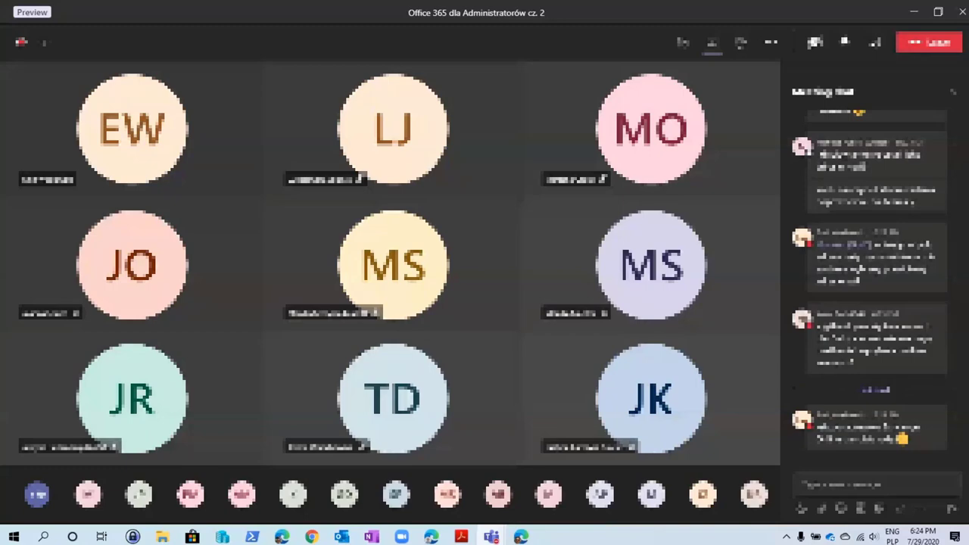
Switch to the browser and open the mail flow rules in the PEPUG-EDU tenant's Exchange admin center
left_click(522, 537)
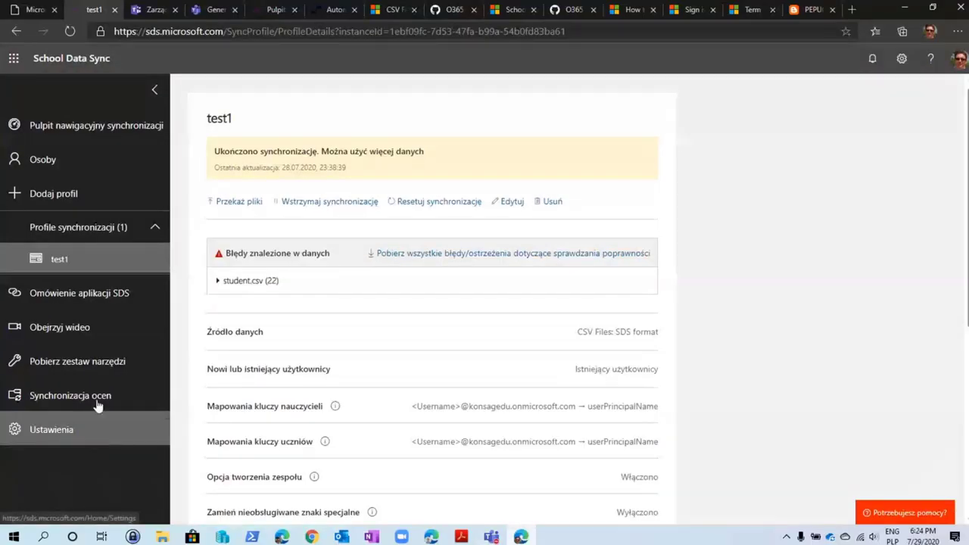
left_click(29, 9)
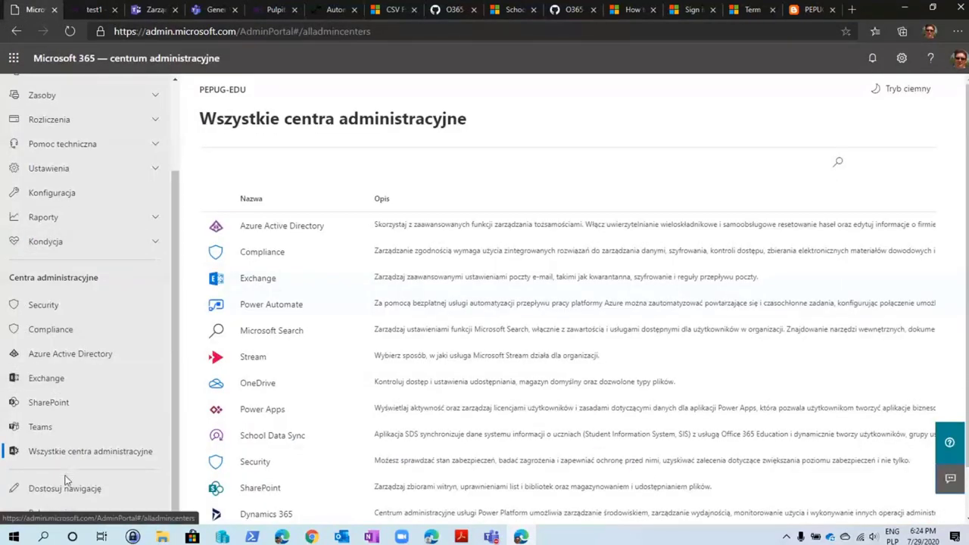
left_click(34, 377)
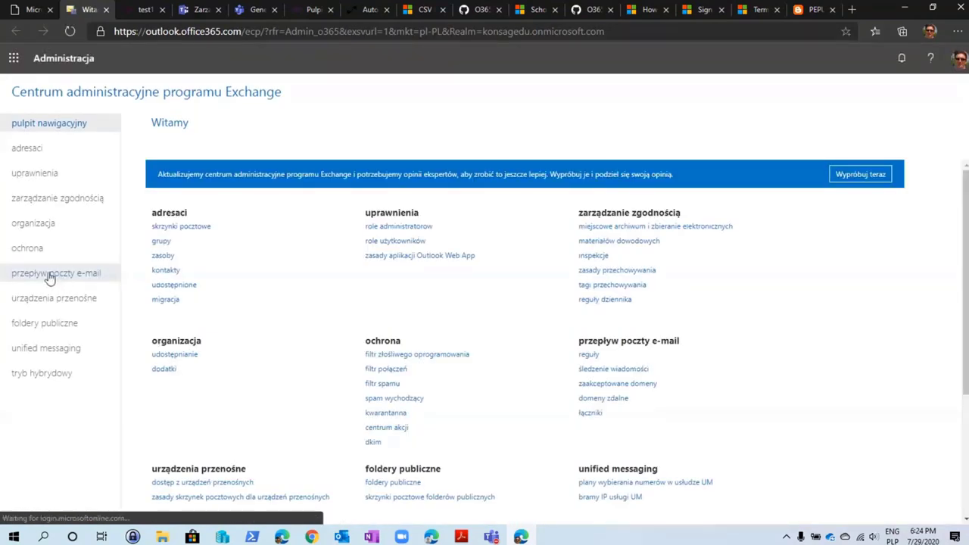
left_click(49, 277)
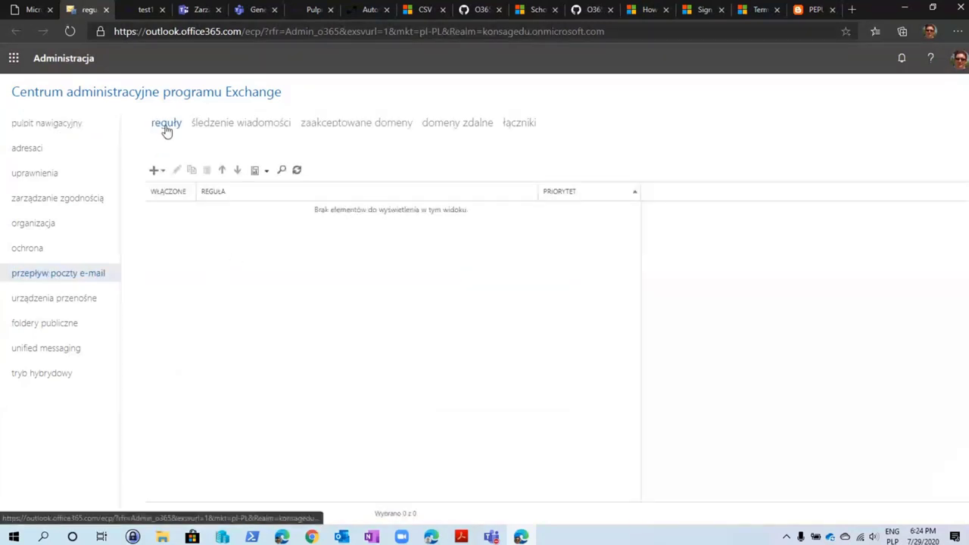
Review the condition options of a new mail flow rule and the member picker for "Adresatem jest...", and cancel without saving
left_click(162, 177)
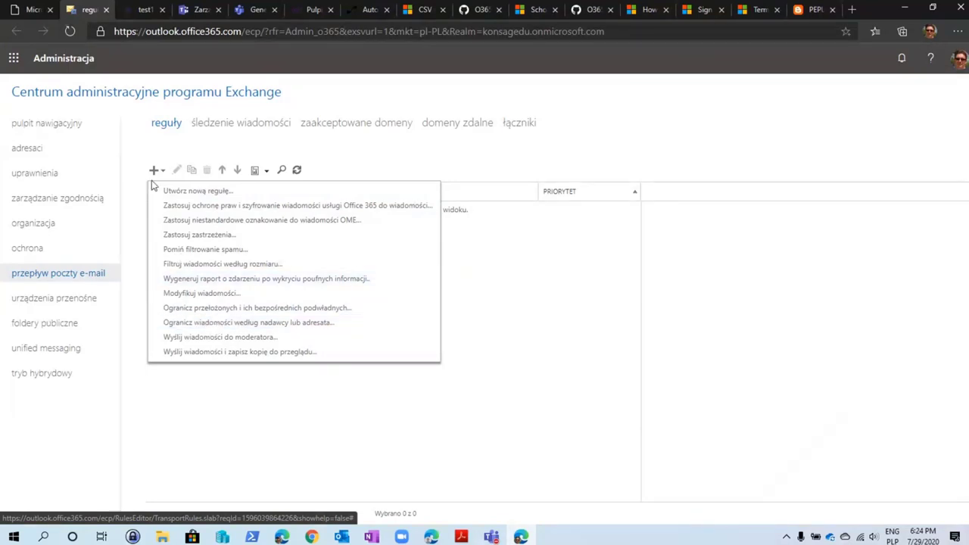
left_click(192, 191)
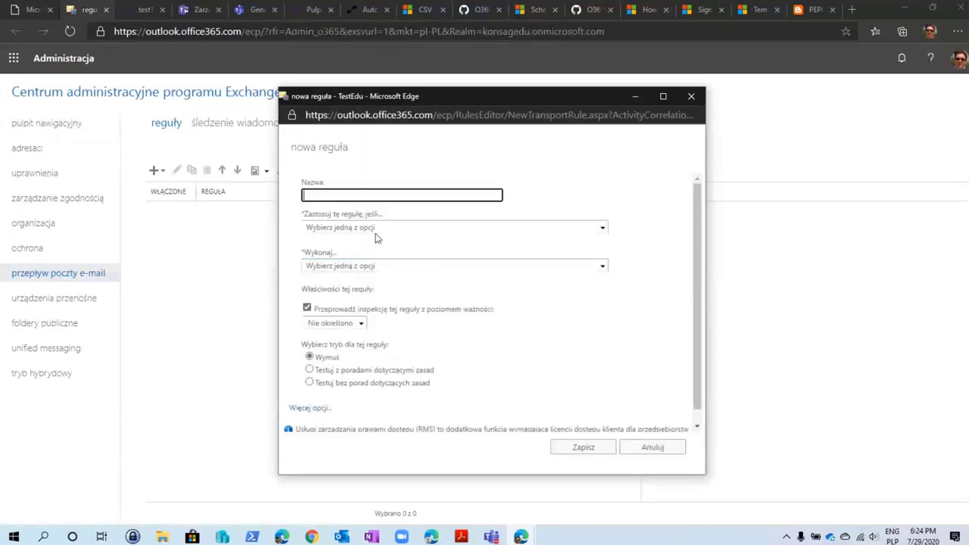
left_click(350, 229)
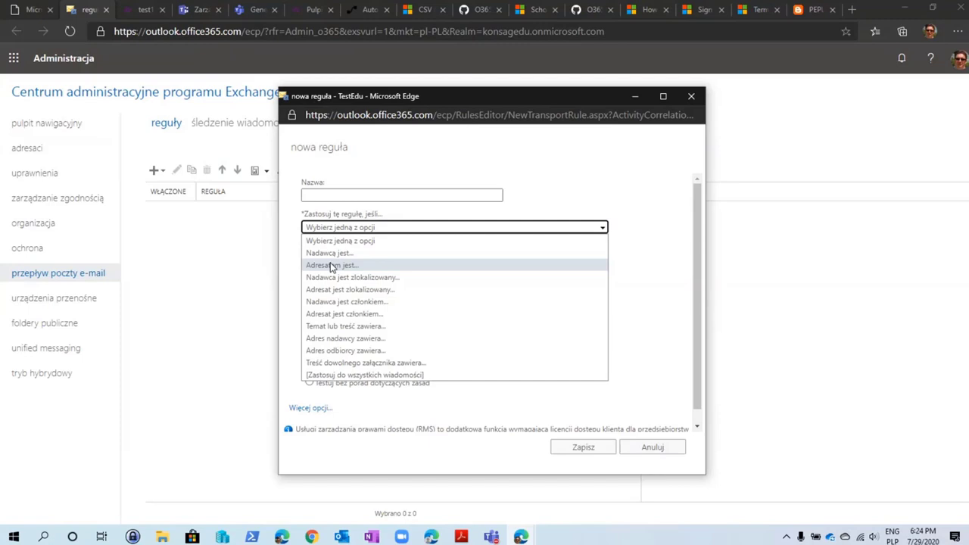
left_click(331, 266)
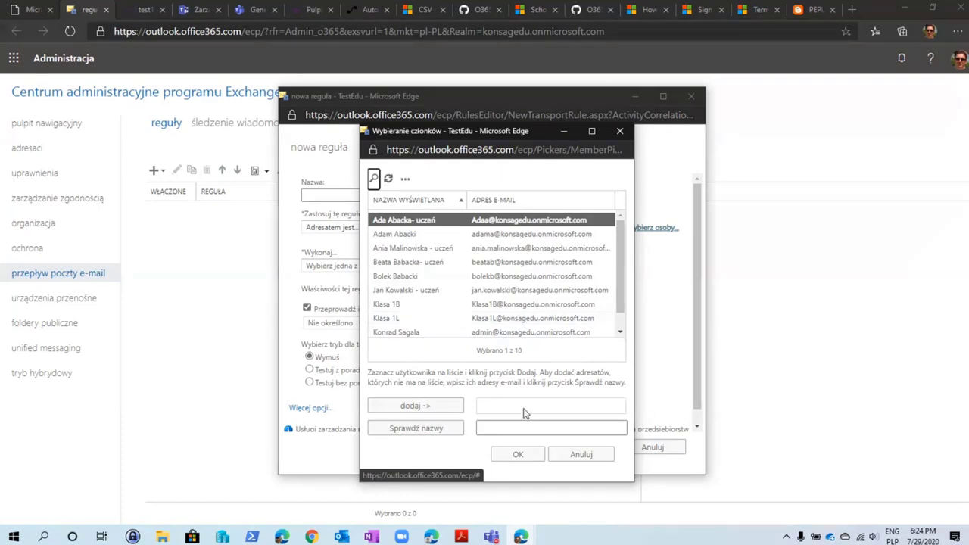
left_click(580, 456)
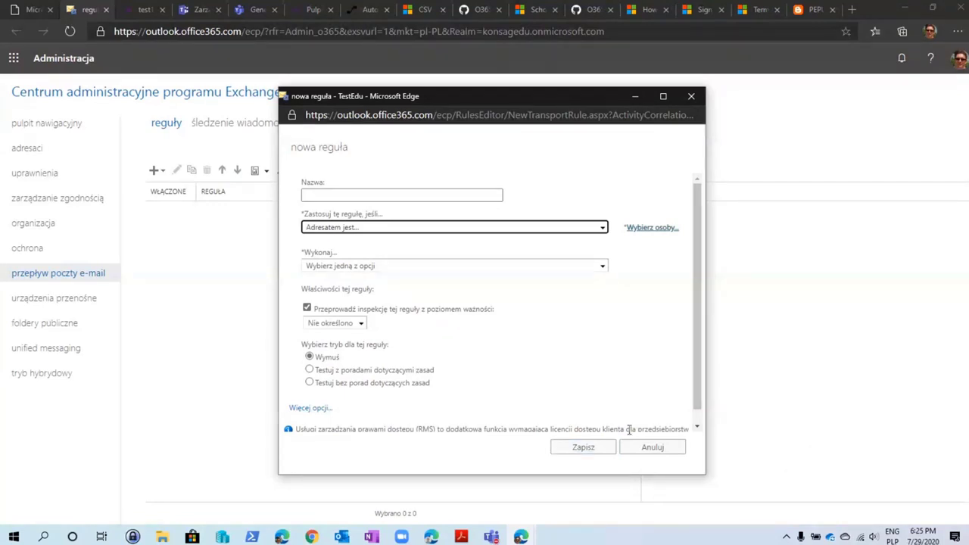
left_click(652, 448)
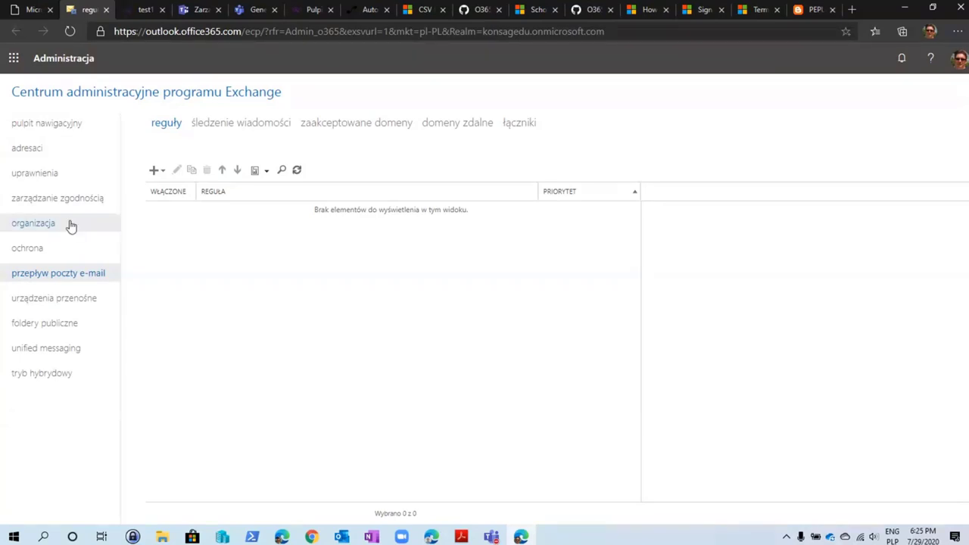
Show the Exchange recipient groups, review the new distribution list form, and cancel it
left_click(32, 149)
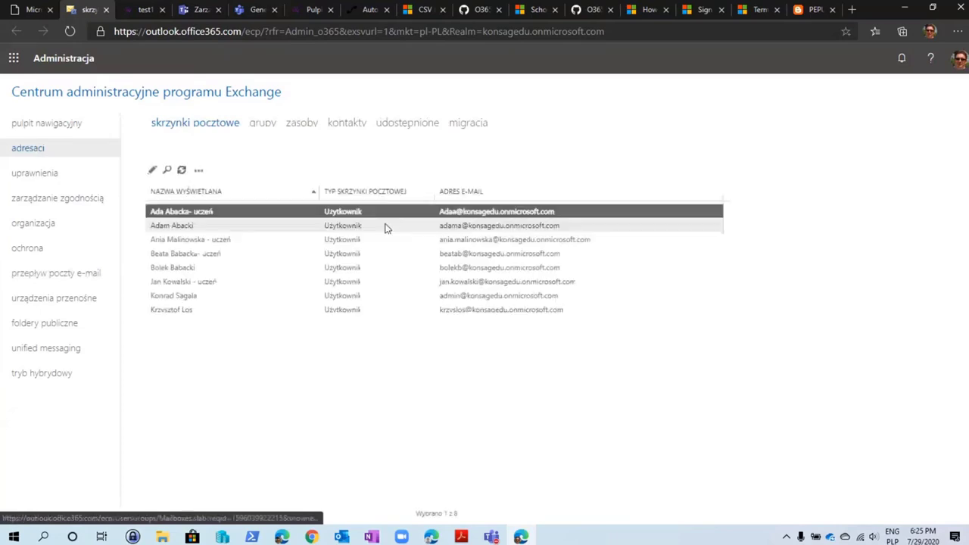
left_click(266, 127)
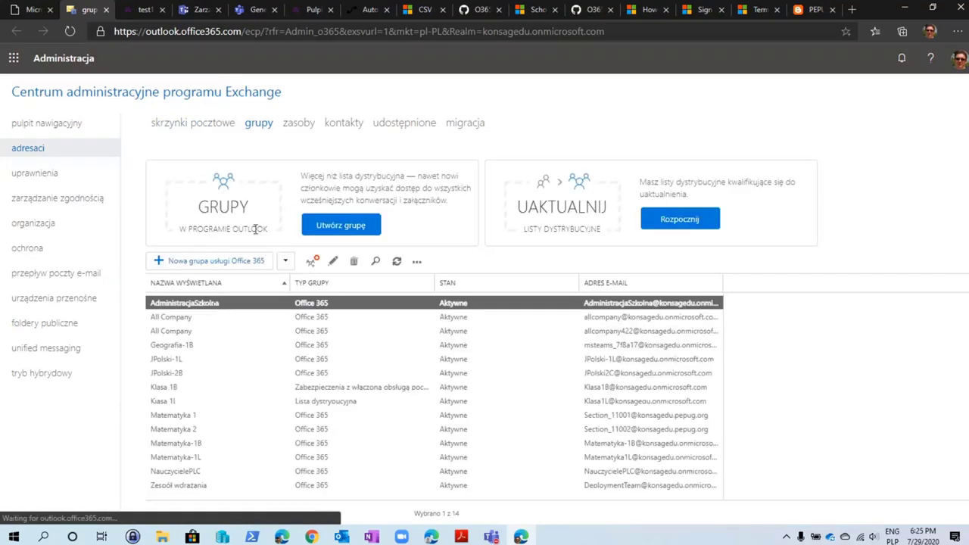
left_click(285, 261)
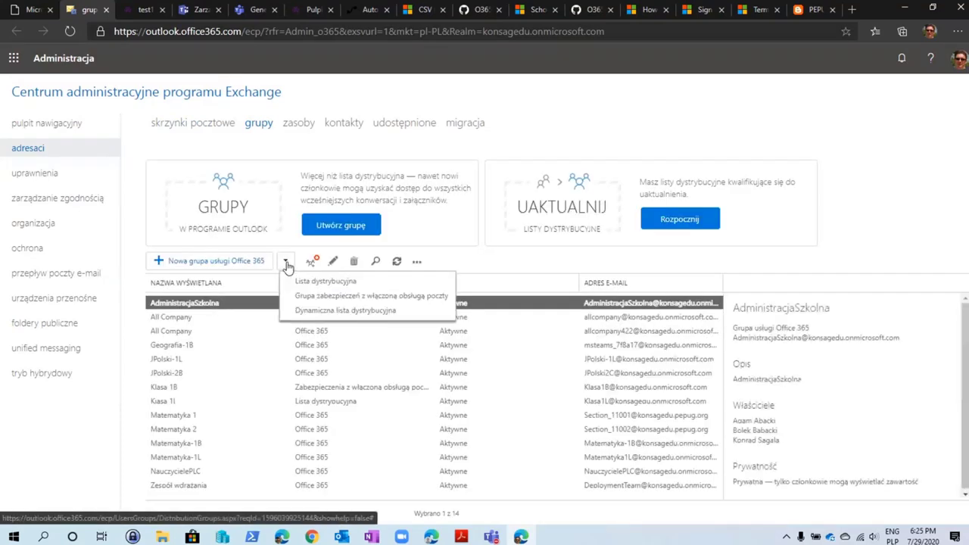
left_click(315, 281)
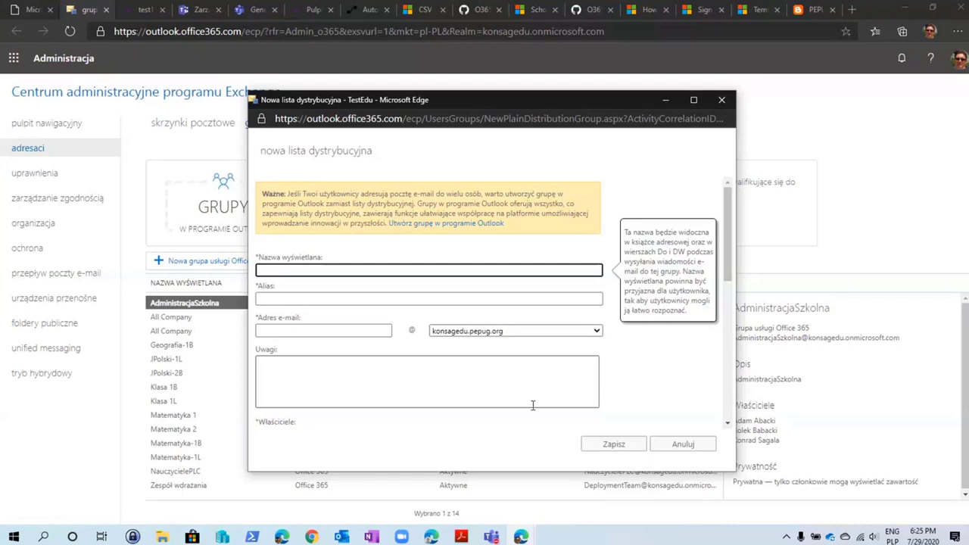
left_click_drag(728, 240, 725, 382)
left_click(683, 445)
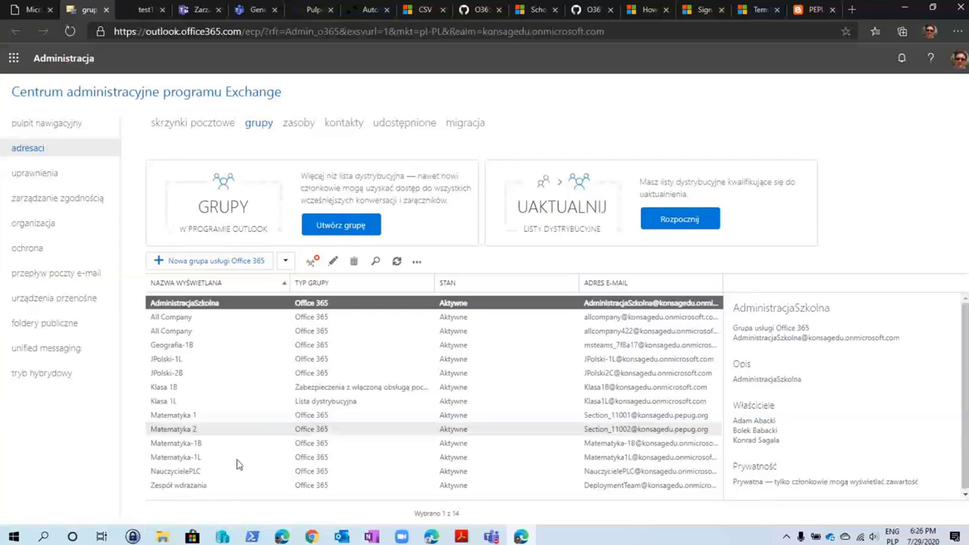
Check the Teams meeting, switch to the browser window for the Szkoła ZapytajEmila tenant, and open Outlook on the web
mouse_move(487, 537)
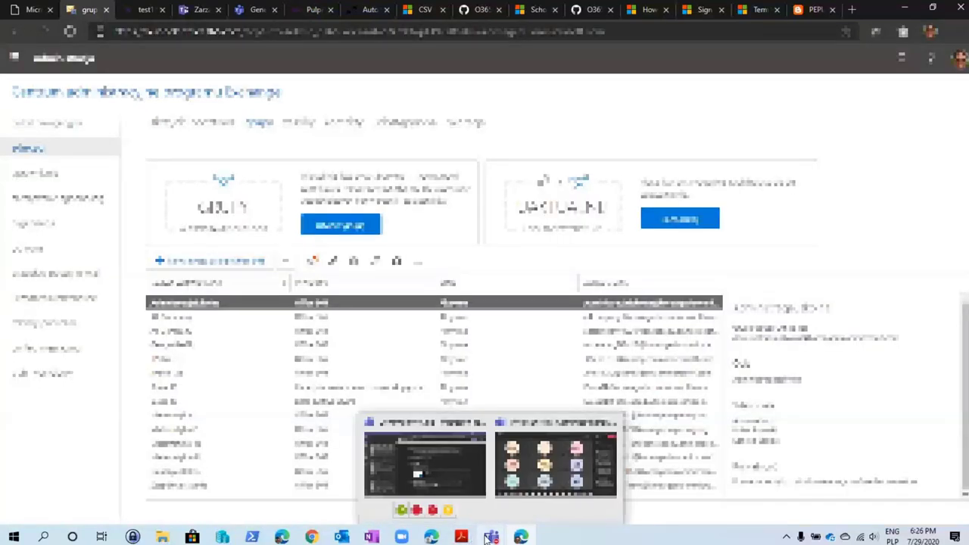
left_click(545, 424)
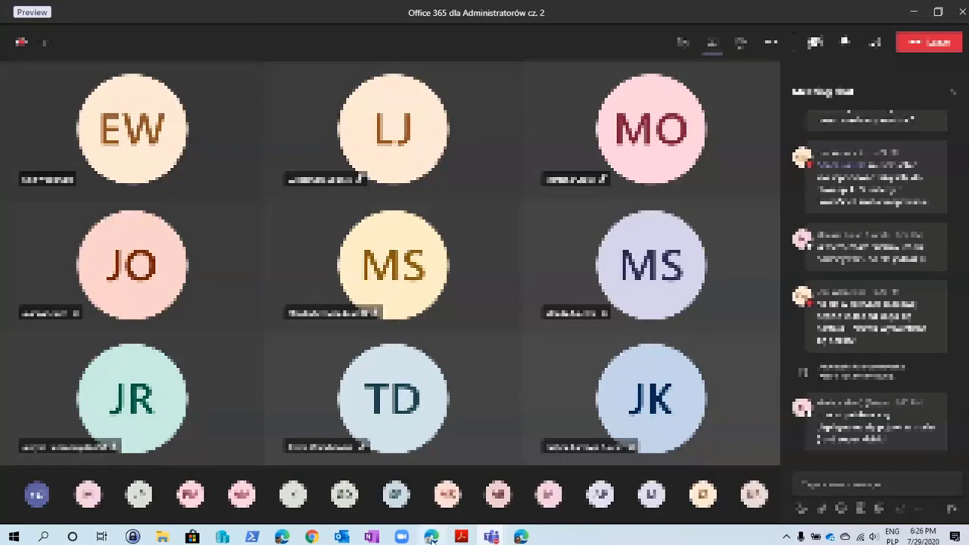
mouse_move(432, 538)
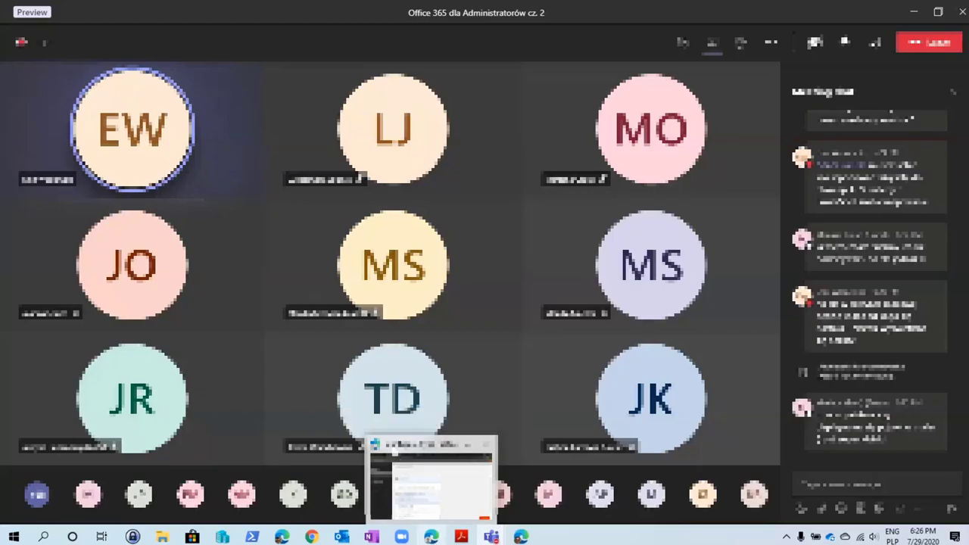
left_click(392, 448)
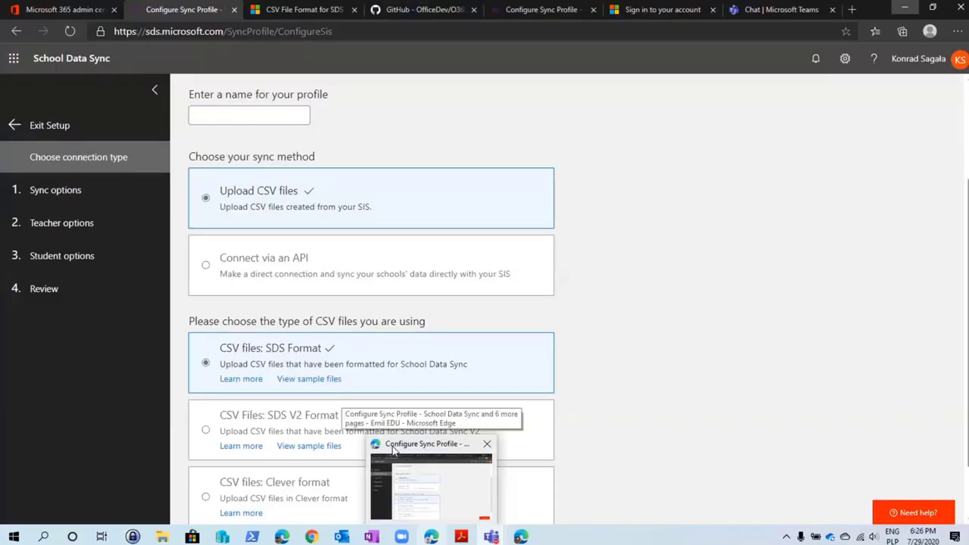
left_click(53, 9)
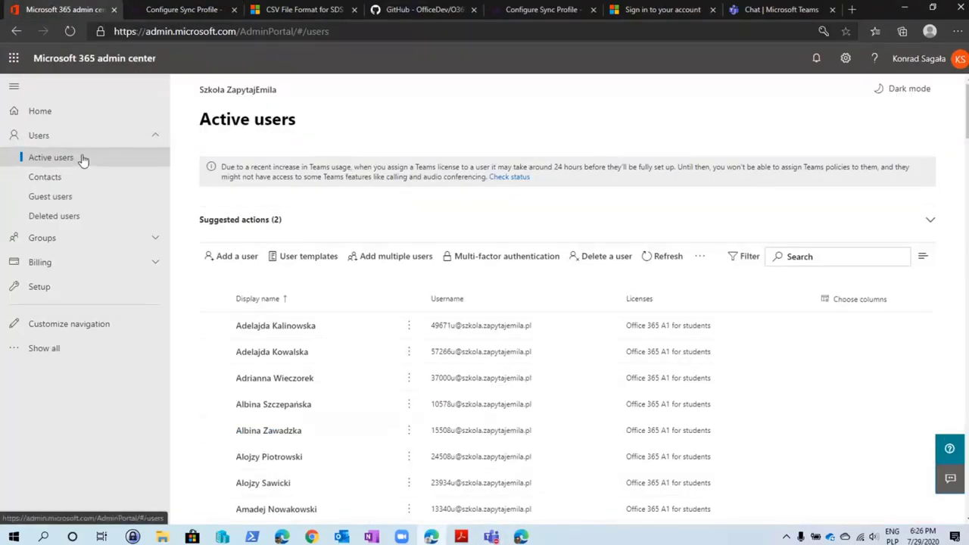
left_click(14, 58)
left_click(38, 139)
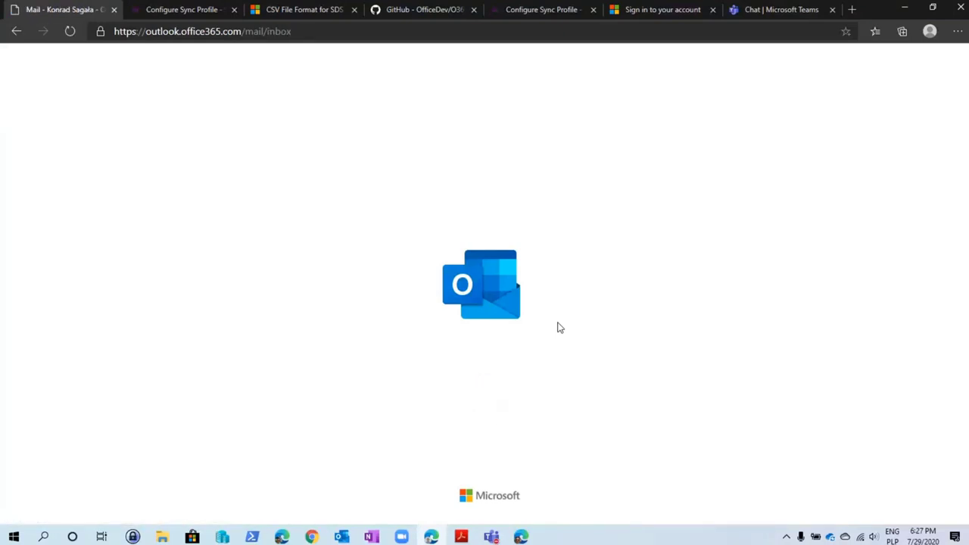
Open the "sadas" message in the inbox, dismiss the welcome tour, and view the sender's contact card
left_click(183, 162)
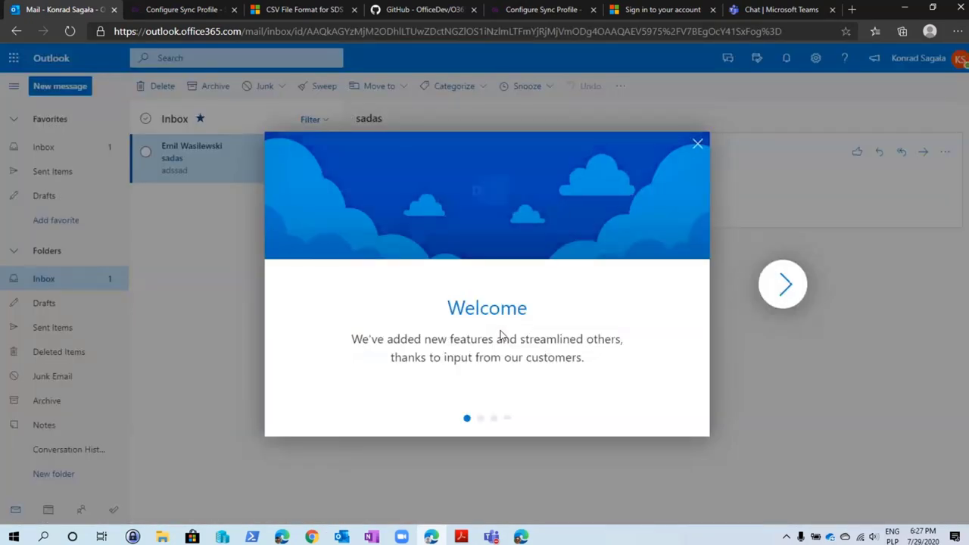
left_click(697, 144)
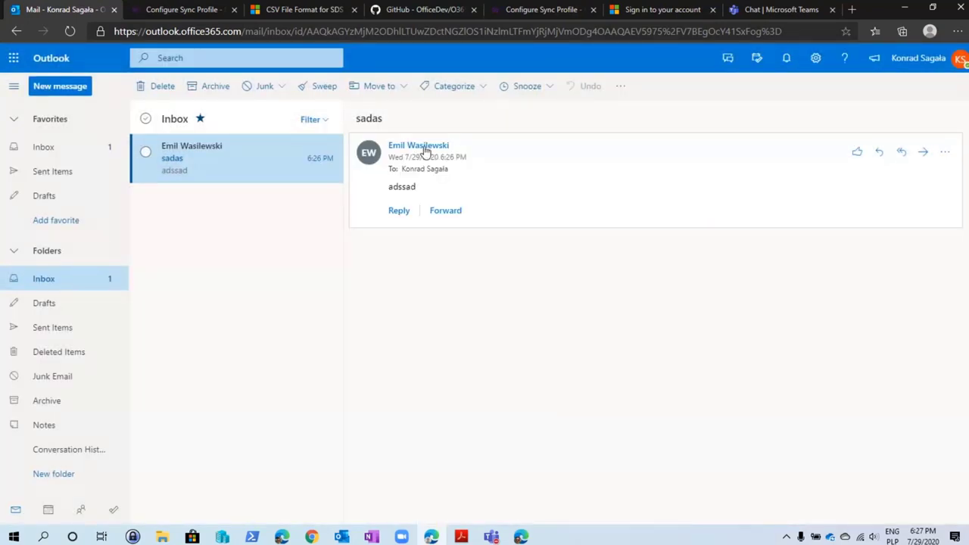
mouse_move(417, 148)
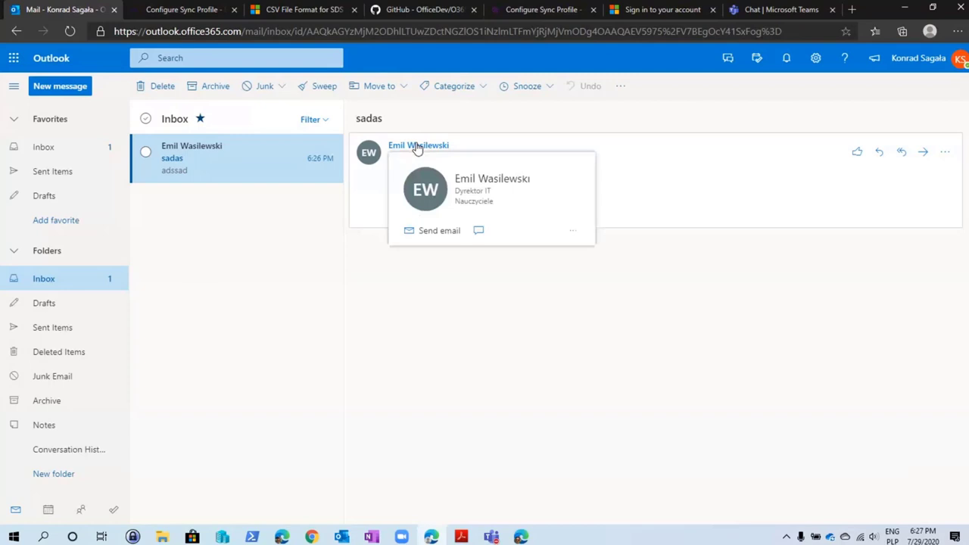
mouse_move(480, 231)
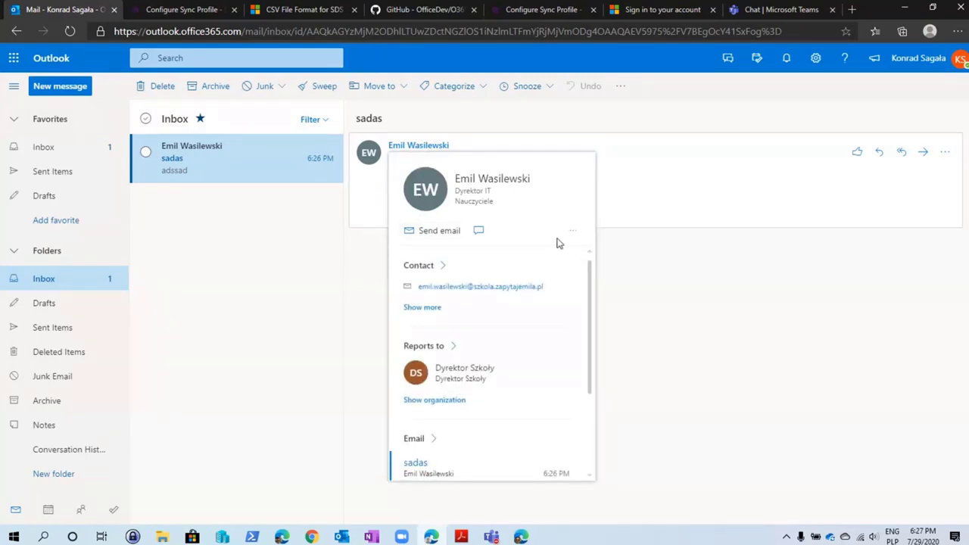
right_click(589, 323)
left_click(664, 392)
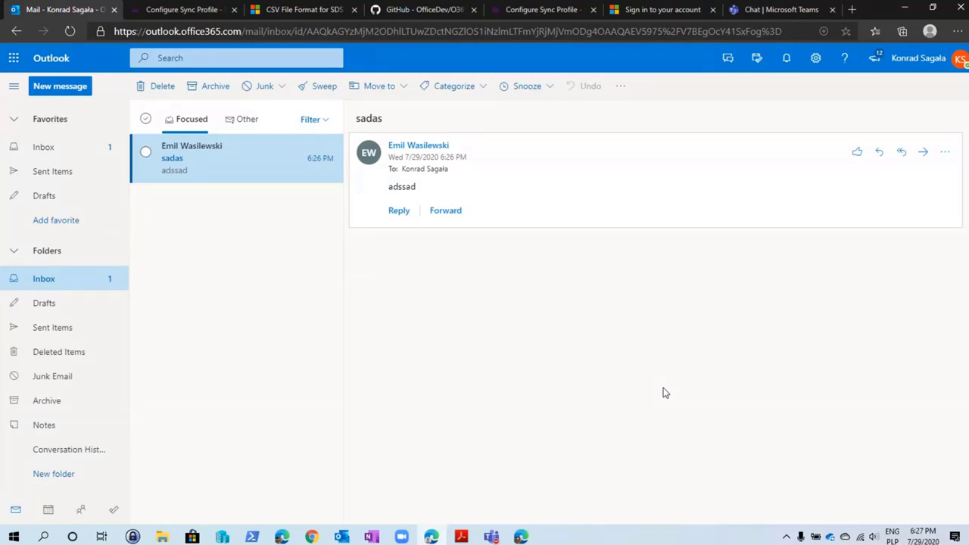
Start a new message and look up a recipient by the beginning of their surname
left_click(54, 87)
type("wasi")
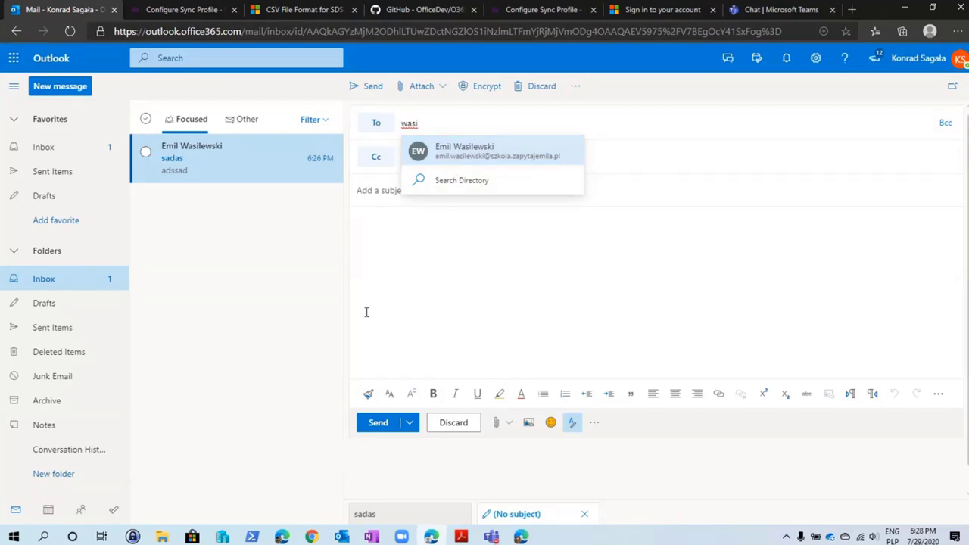
left_click(286, 363)
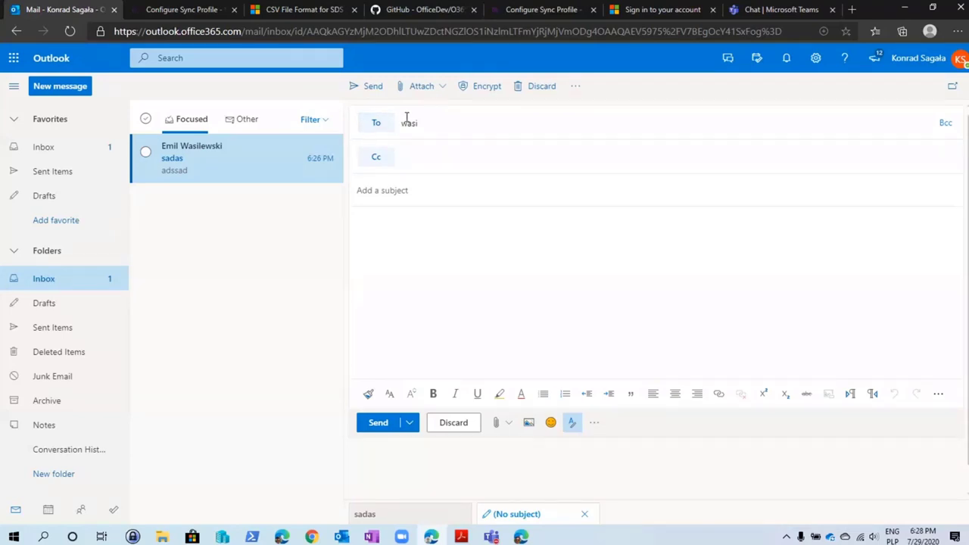
Go to the school tenant's Exchange mail flow rules and open the "Blokada do uczniów" rule to show its settings
left_click(14, 59)
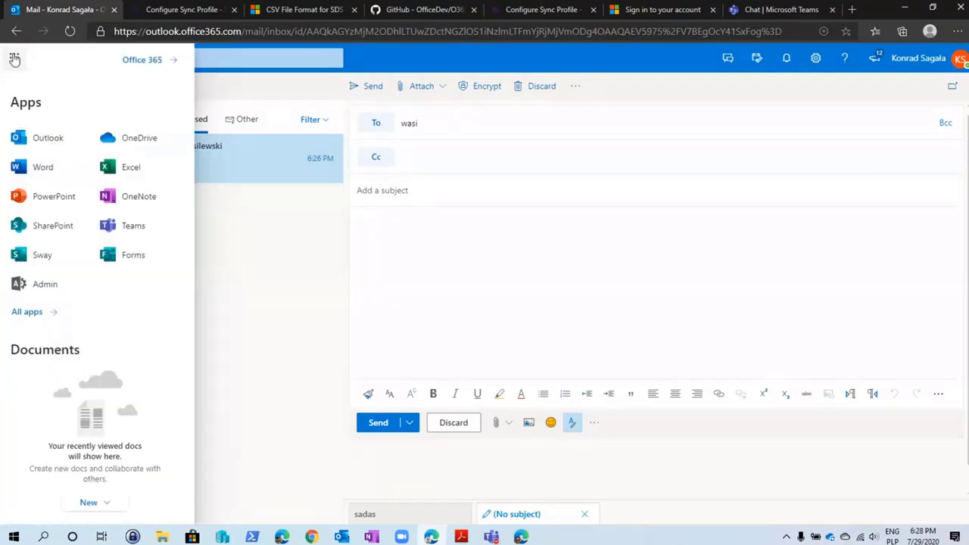
left_click(39, 287)
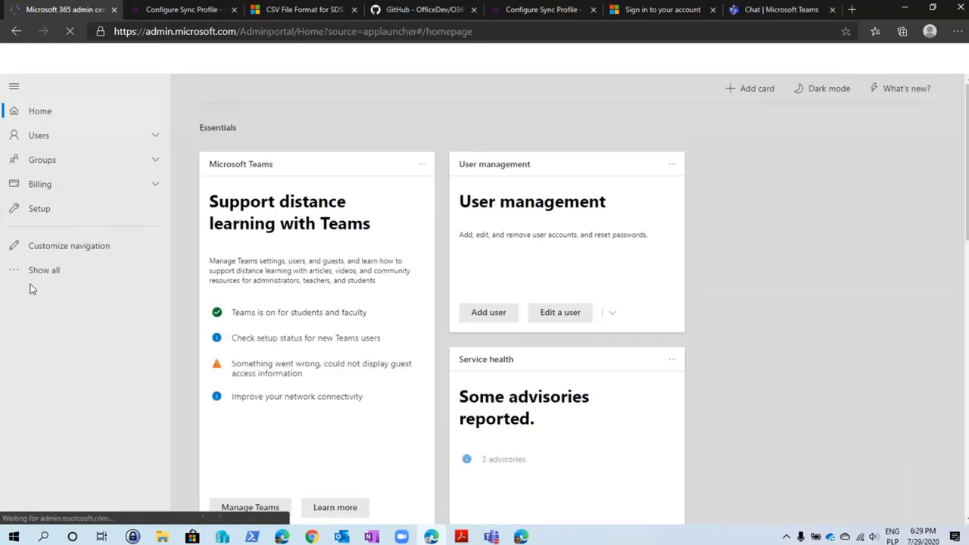
left_click(30, 274)
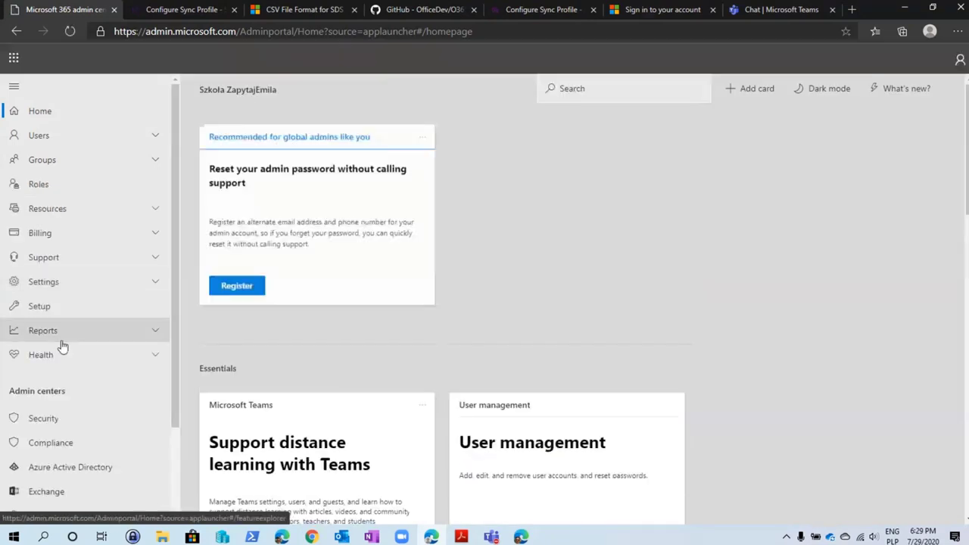
left_click(48, 491)
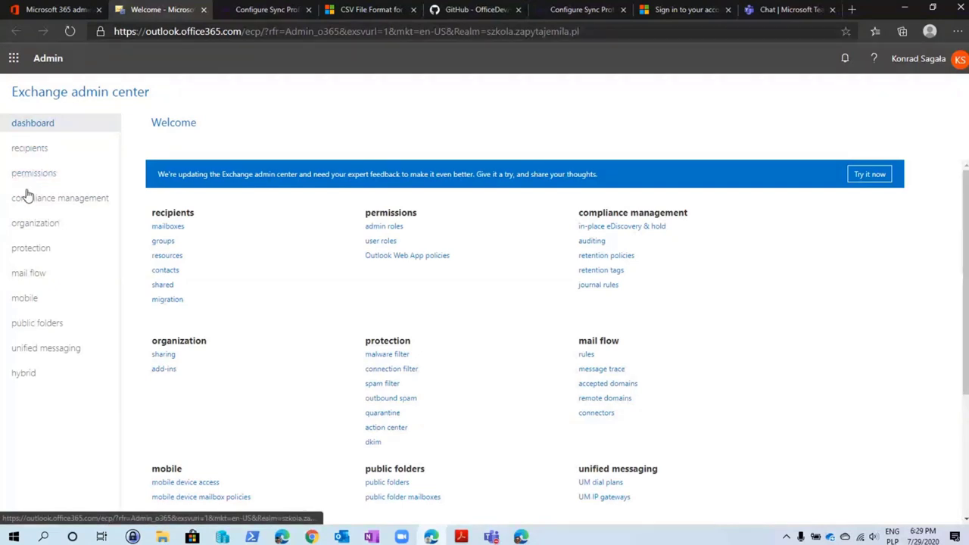
left_click(29, 272)
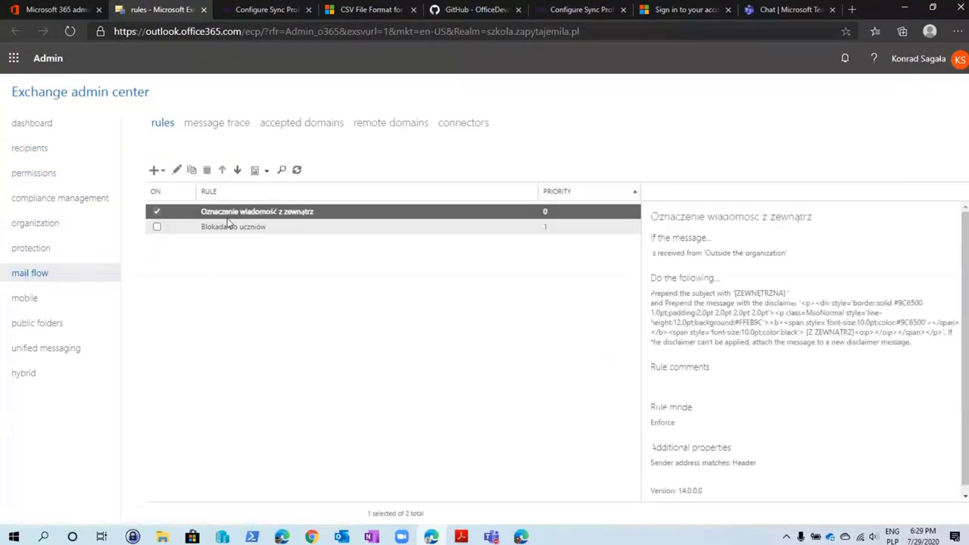
left_click(233, 230)
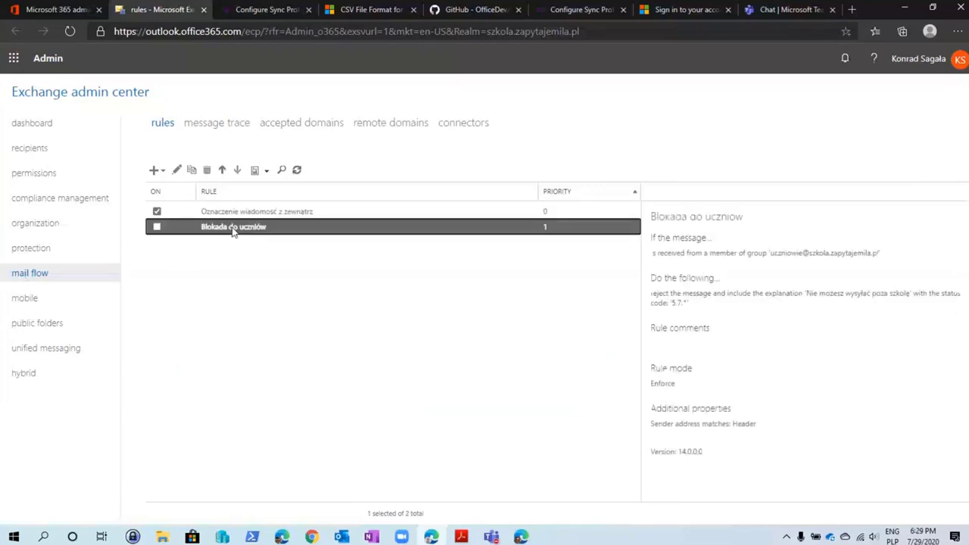
double_click(233, 227)
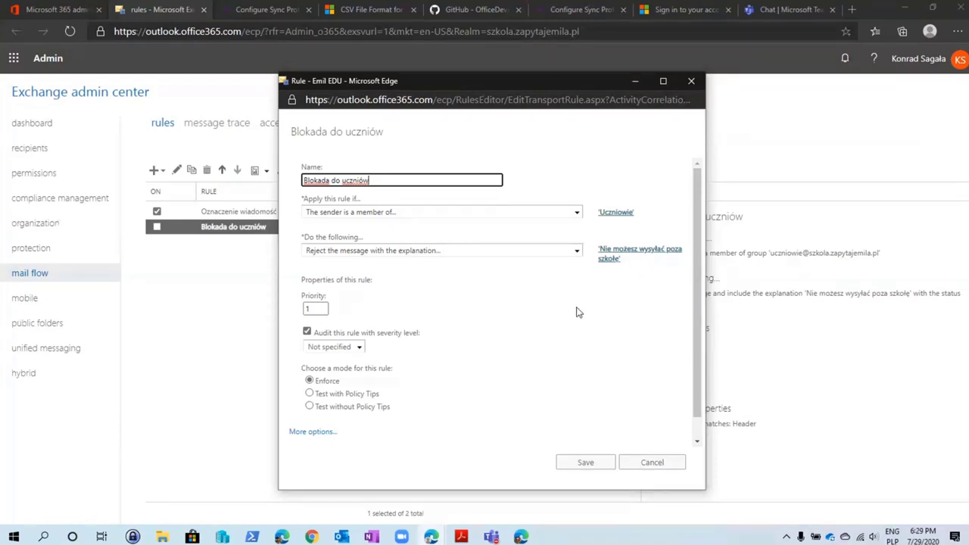
Set the "Blokada do uczniów" rule to apply when the recipient is a member of the Uczniowie group
left_click(578, 213)
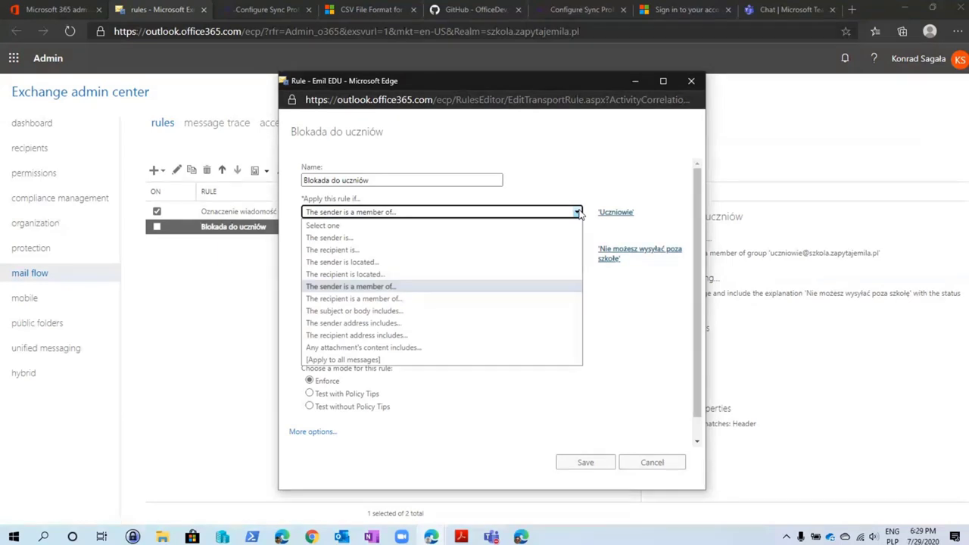
left_click(418, 298)
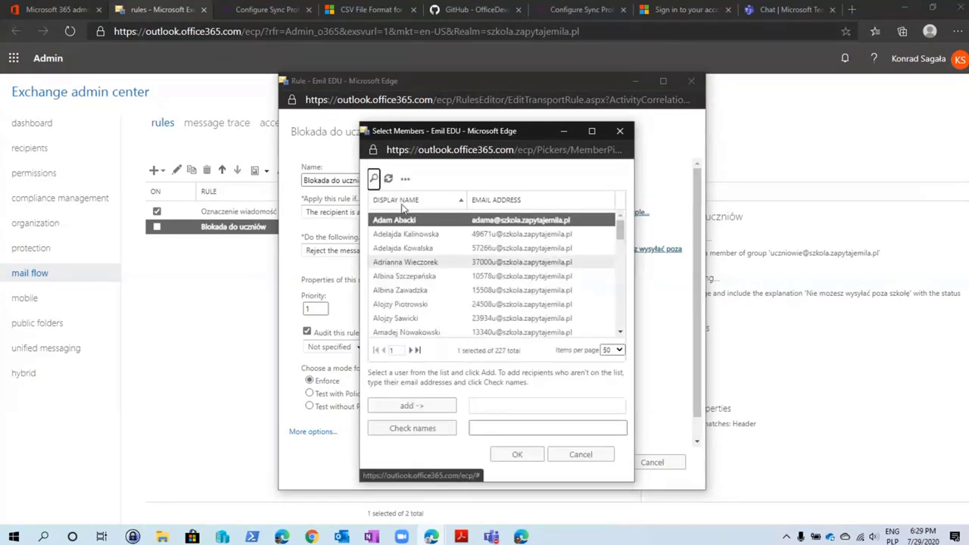
left_click(373, 178)
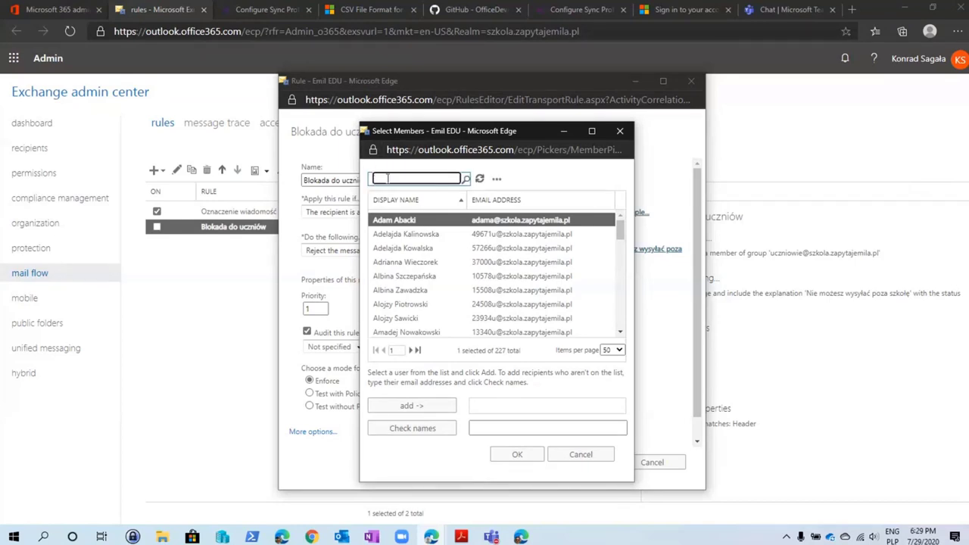
type("ucznio")
left_click(462, 181)
left_click(409, 223)
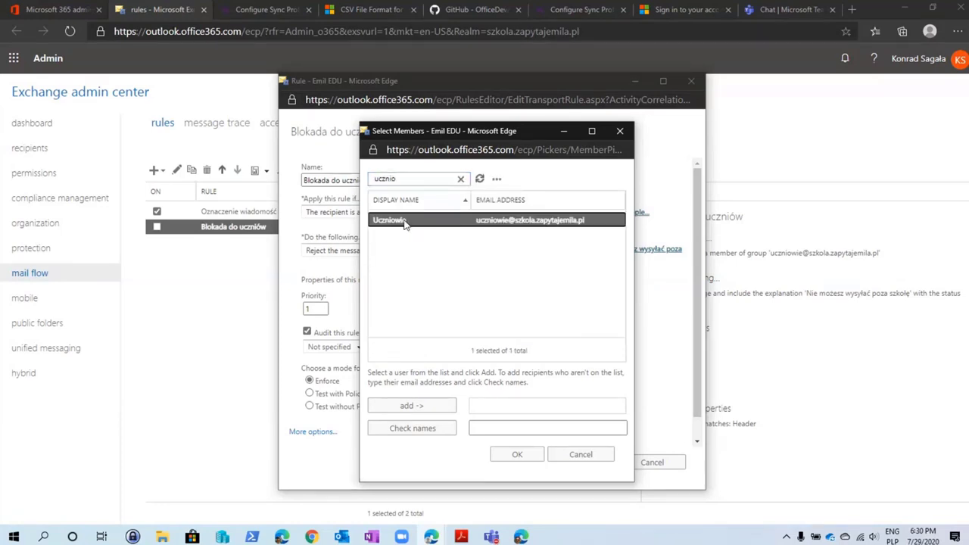
left_click(412, 406)
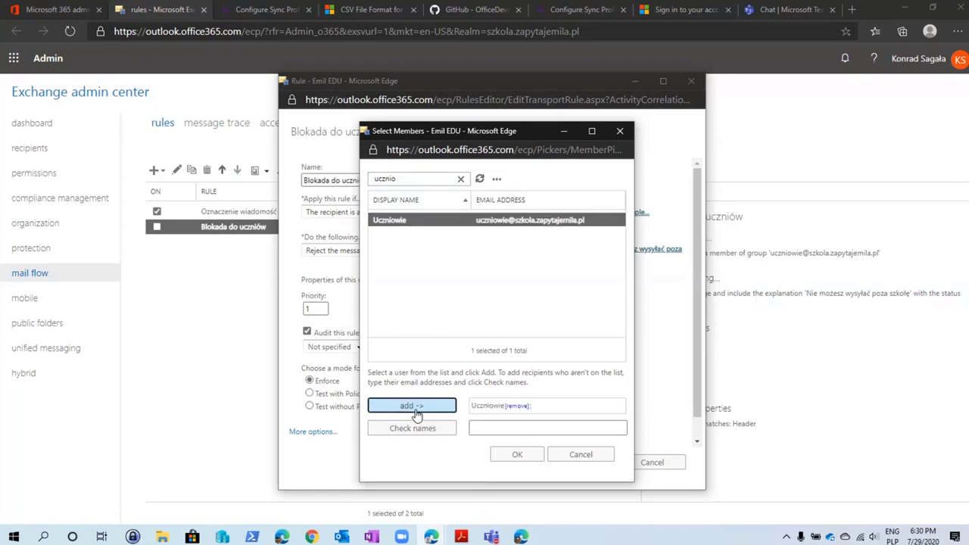
left_click(514, 455)
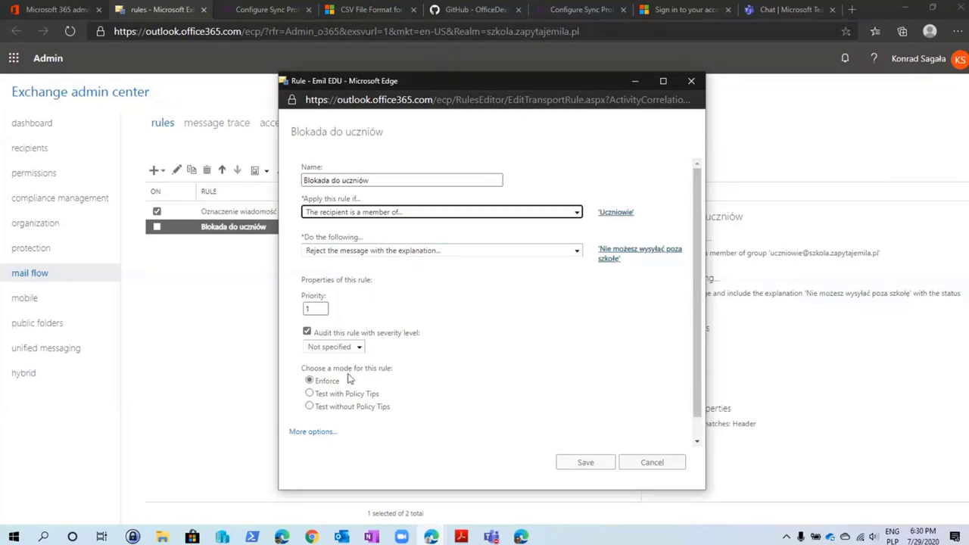
Show the rule's additional options and add a second condition that the sender is located outside the organization
left_click(311, 433)
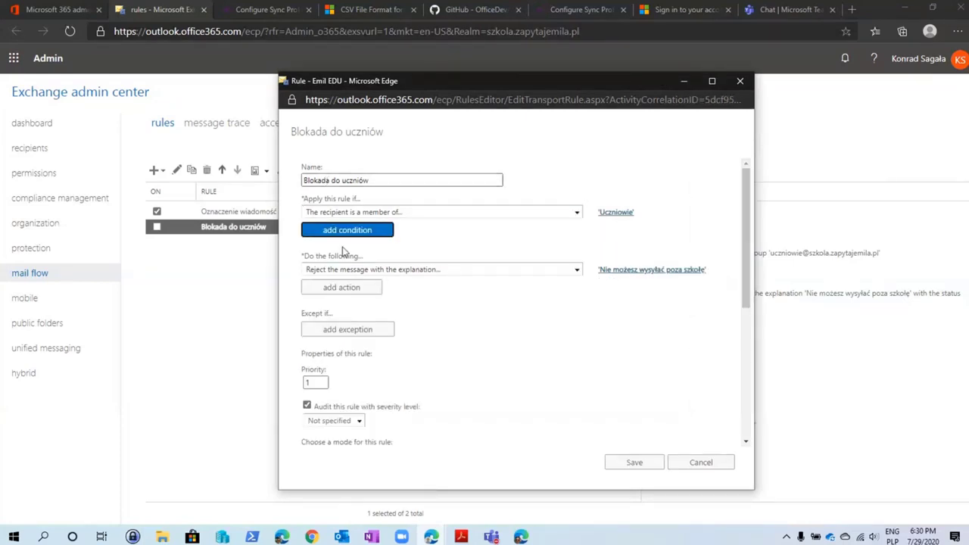
left_click(338, 232)
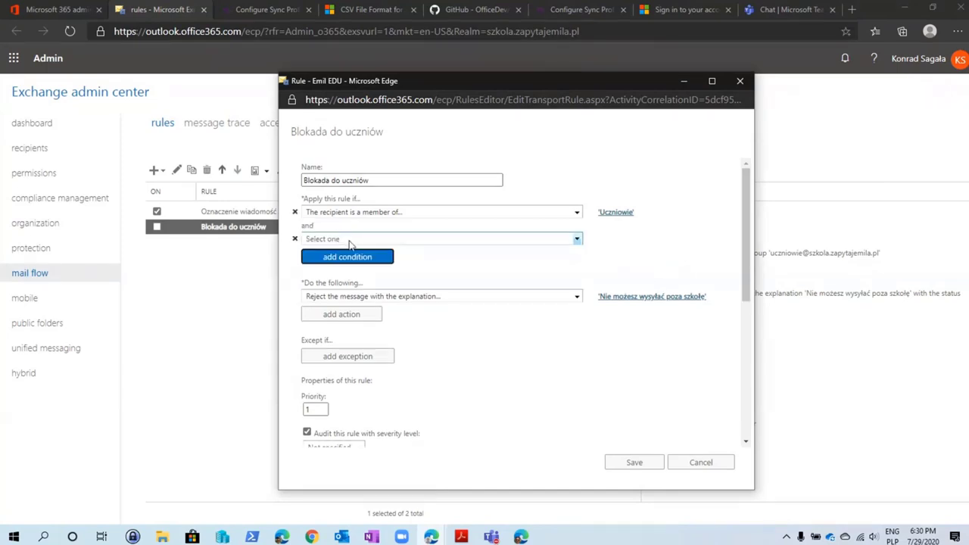
left_click(361, 240)
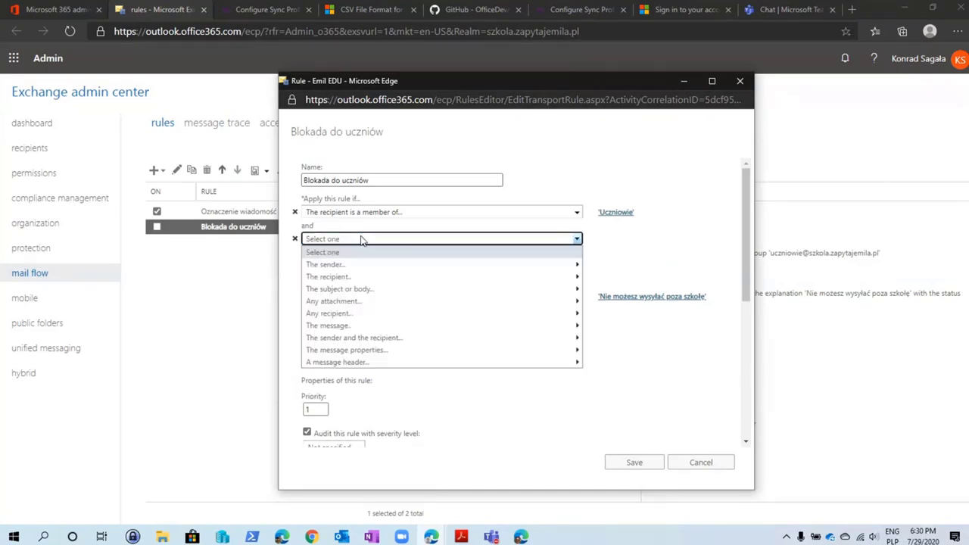
mouse_move(365, 260)
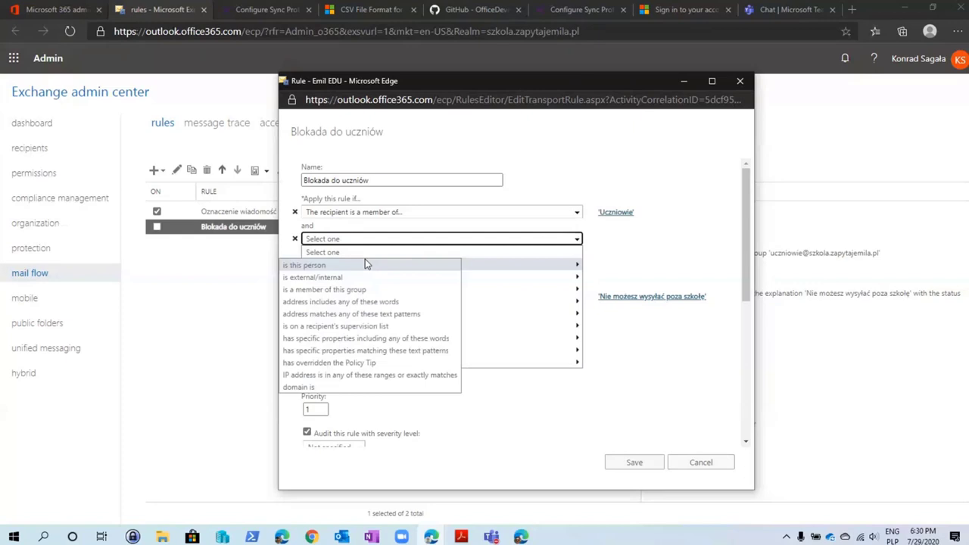
left_click(334, 277)
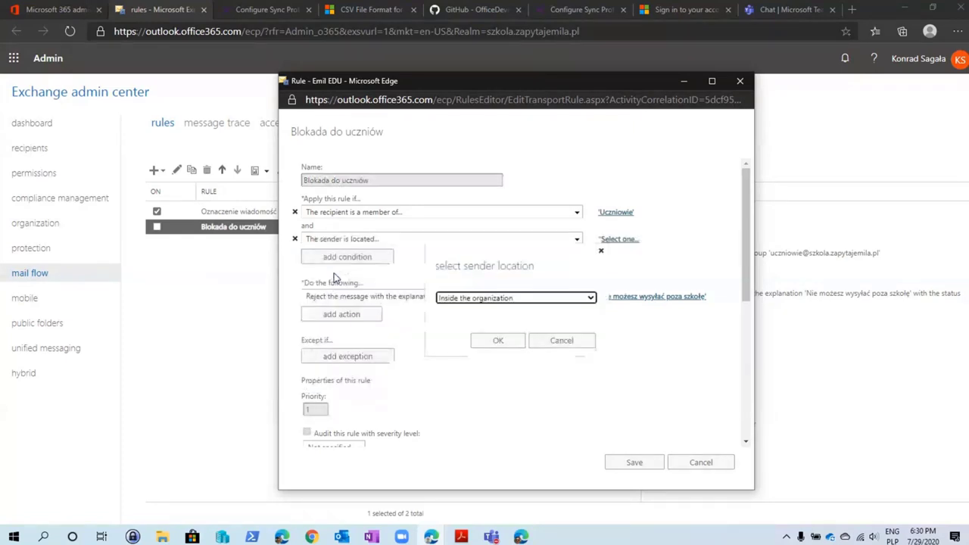
left_click(542, 298)
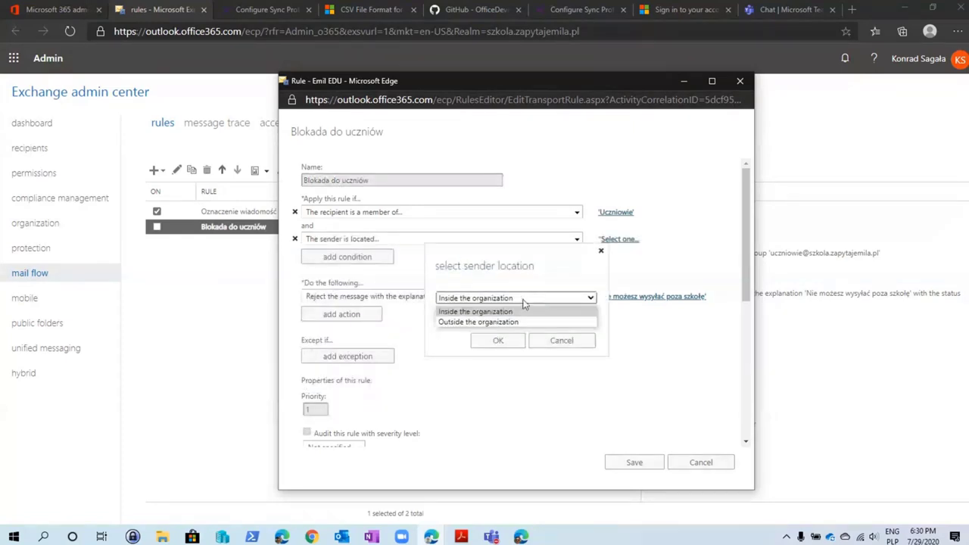
left_click(501, 322)
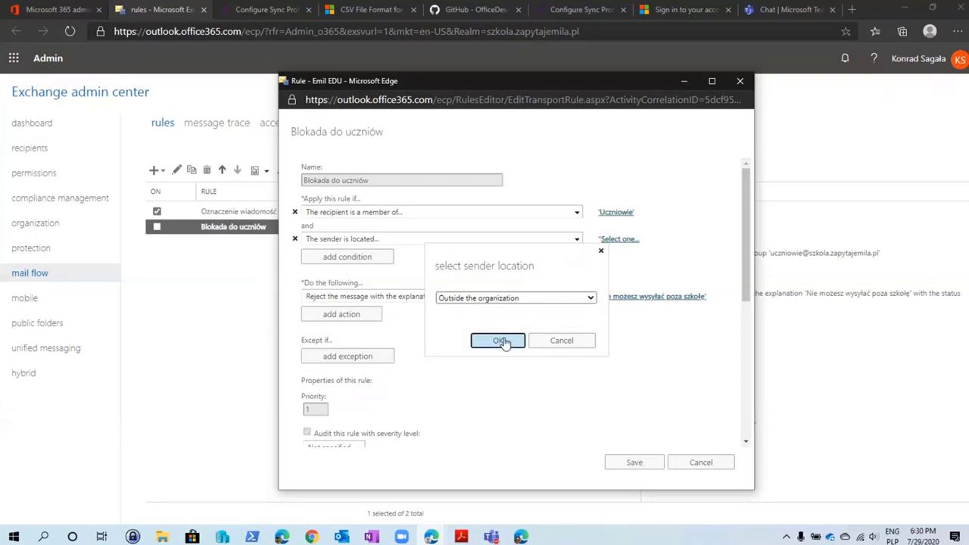
left_click(500, 340)
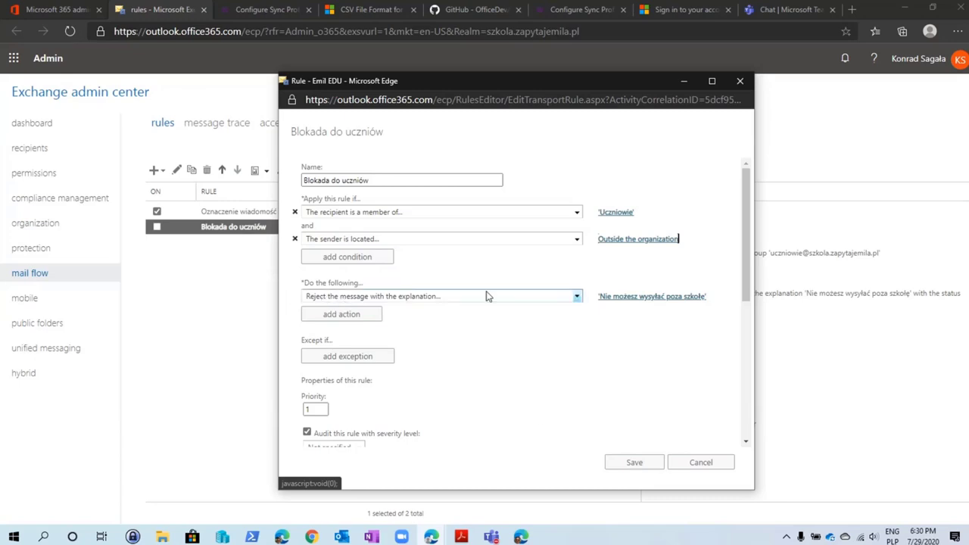
Change the rule's rejection reason to "Maile do uczniów nie są dozwolone" and save the rule
left_click(615, 299)
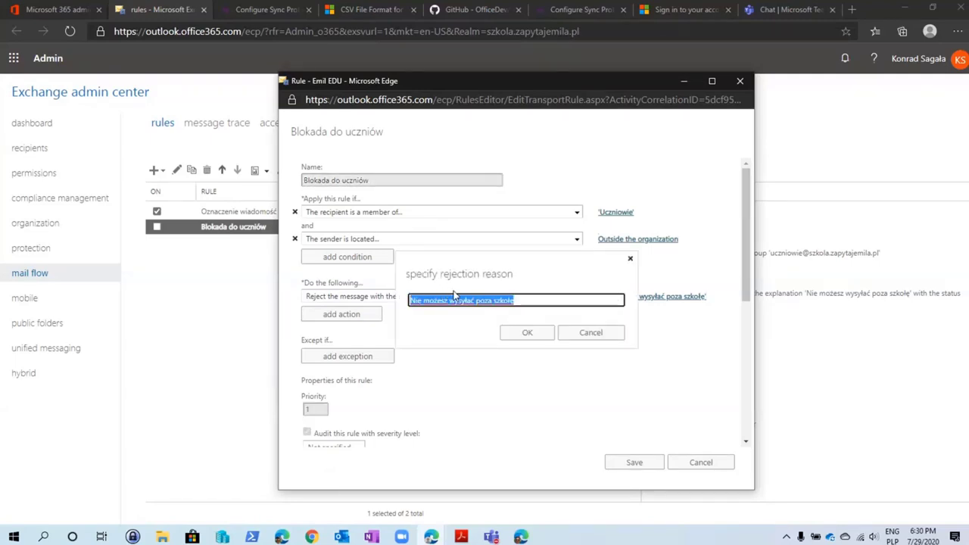
left_click(476, 300)
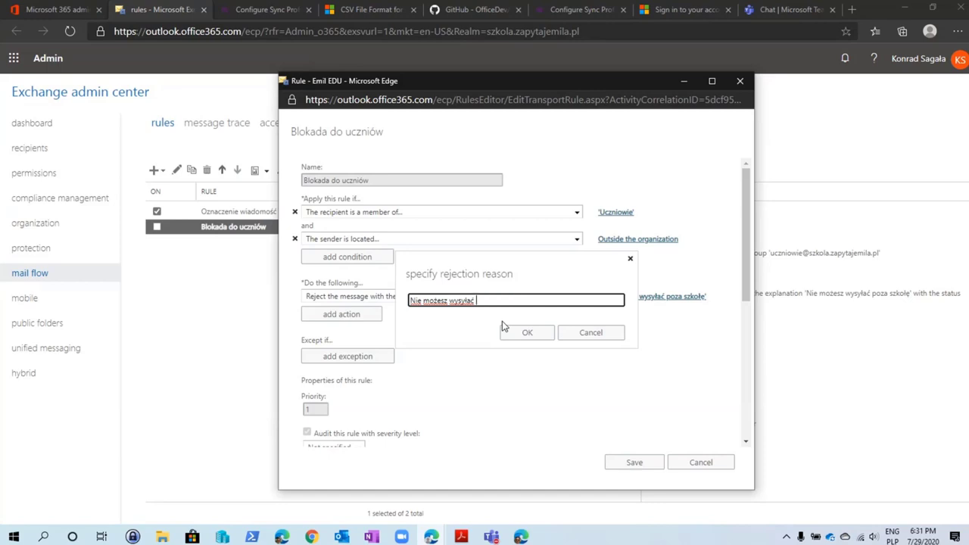
key("BackSpace")
key("BackSpace")
key("BackSpace")
key("BackSpace")
key("BackSpace")
key("BackSpace")
key("BackSpace")
key("BackSpace")
key("BackSpace")
key("BackSpace")
key("BackSpace")
key("BackSpace")
key("BackSpace")
key("BackSpace")
key("BackSpace")
key("BackSpace")
key("BackSpace")
key("BackSpace")
key("BackSpace")
type("Maile do uczniów nie są dozwolone")
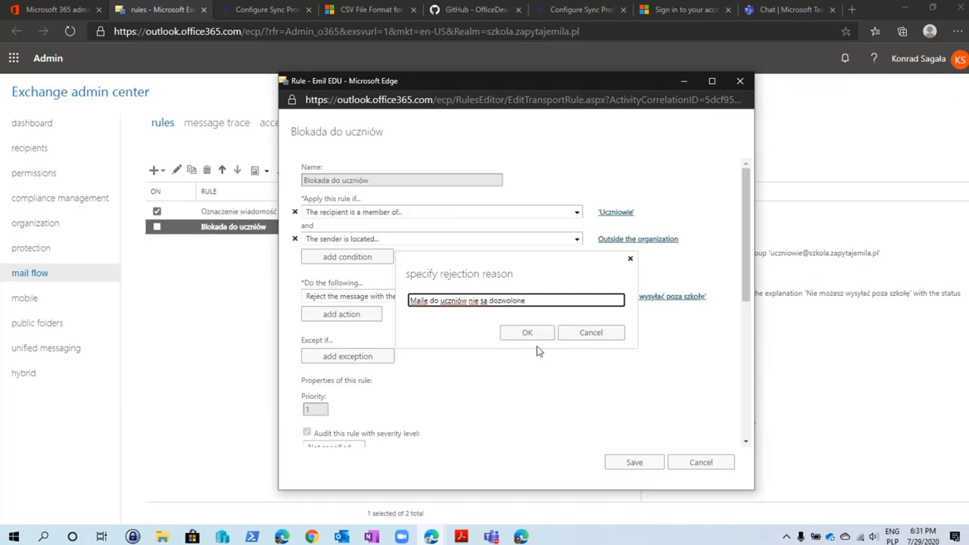
key("Return")
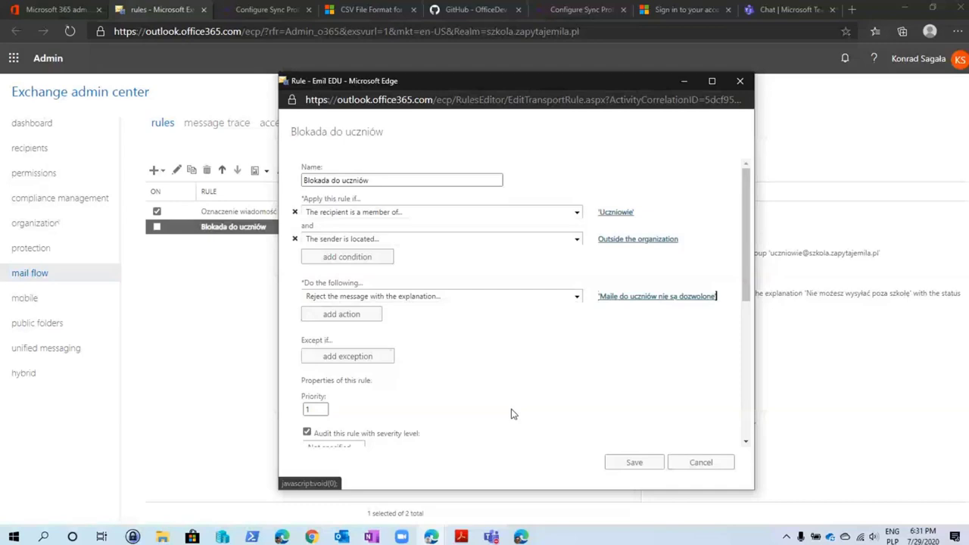
left_click(629, 467)
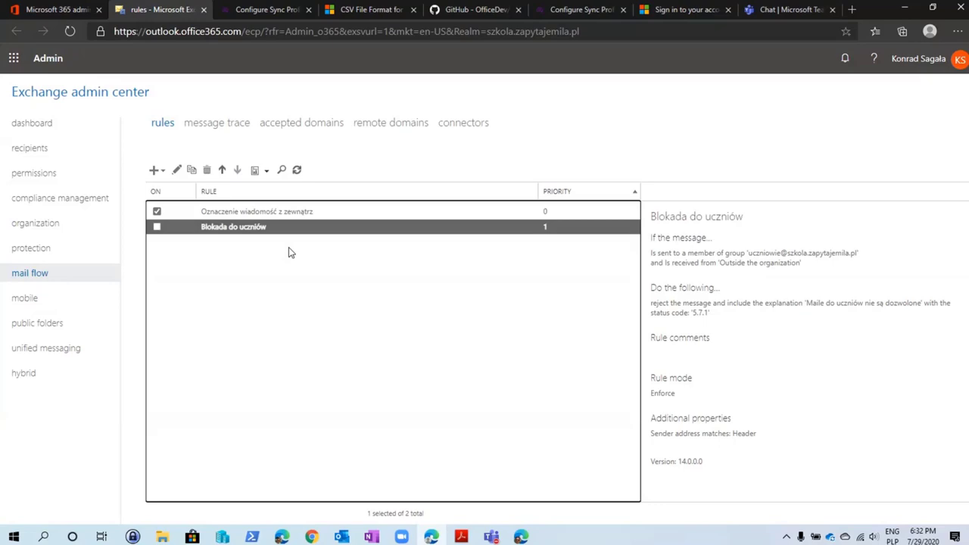
Switch to the Teams meeting "Office 365 dla Administratorów cz. 2" to check its chat
left_click(491, 536)
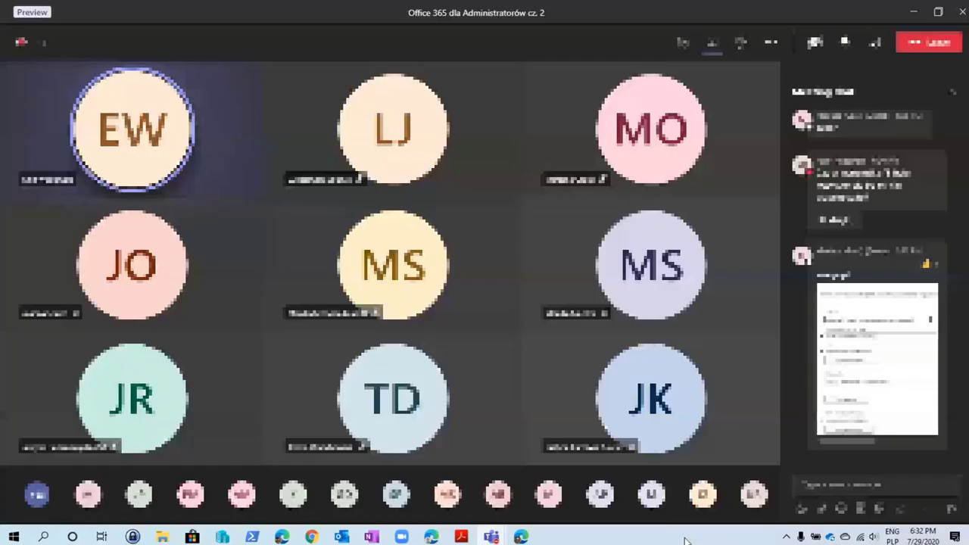